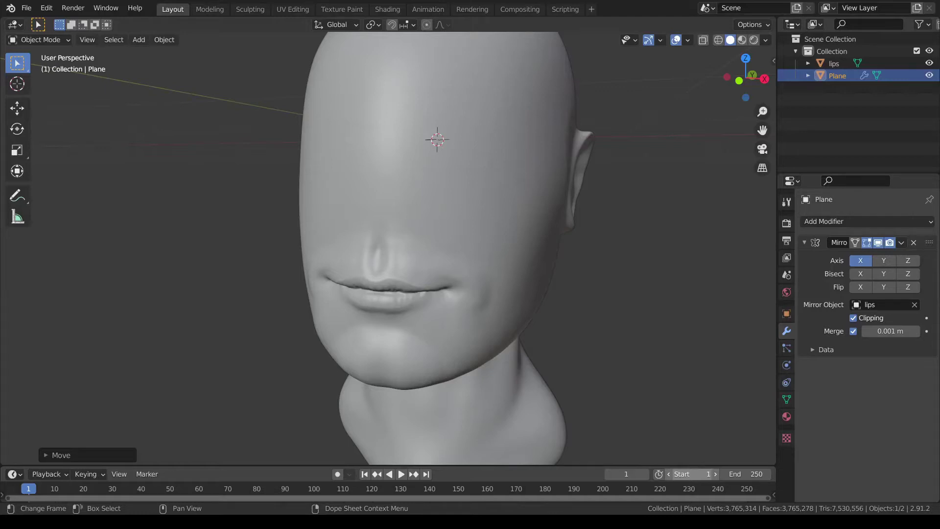
- Add a plane mesh at the 3D cursor and rotate it about the global X axis so it stands upright facing the front
{"action": "key", "text": "alt+a"}
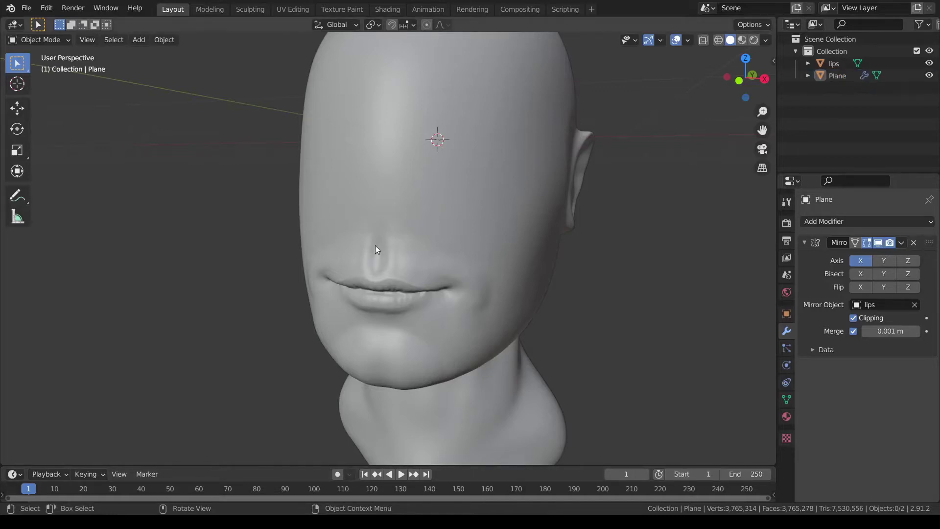
{"action": "scroll", "coordinate": [341, 298], "scroll_direction": "up", "scroll_amount": 2}
{"action": "right_click", "coordinate": [317, 301]}
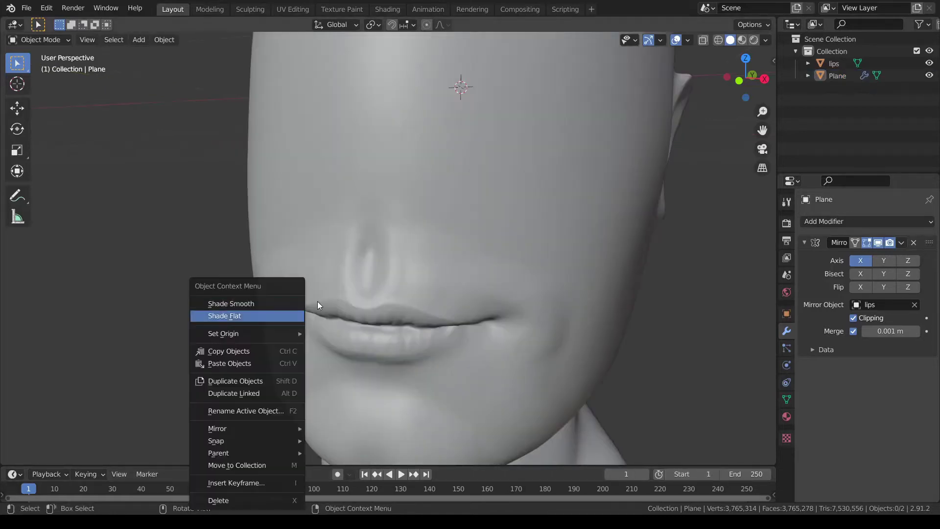
{"action": "left_click", "coordinate": [738, 79]}
{"action": "key", "text": "shift+a"}
{"action": "mouse_move", "coordinate": [342, 204]}
{"action": "left_click", "coordinate": [408, 204]}
{"action": "key", "text": "r"}
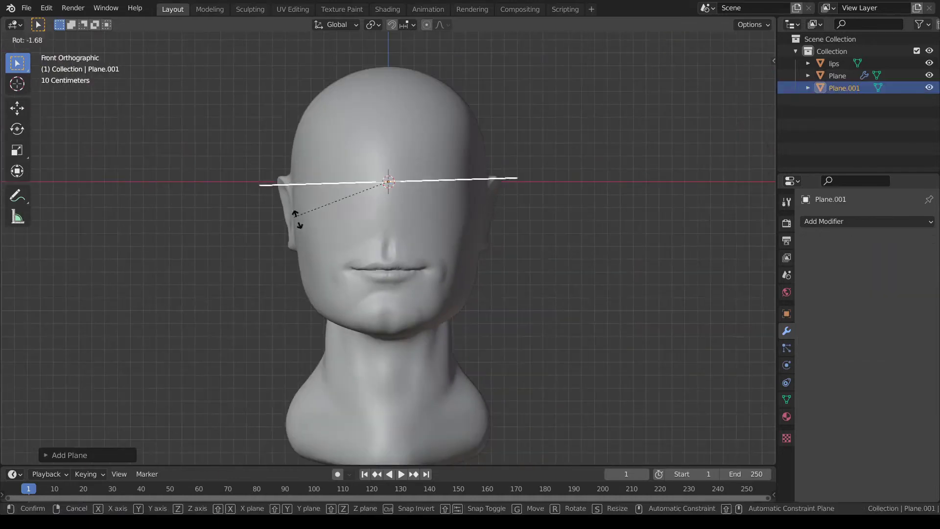
{"action": "key", "text": "x"}
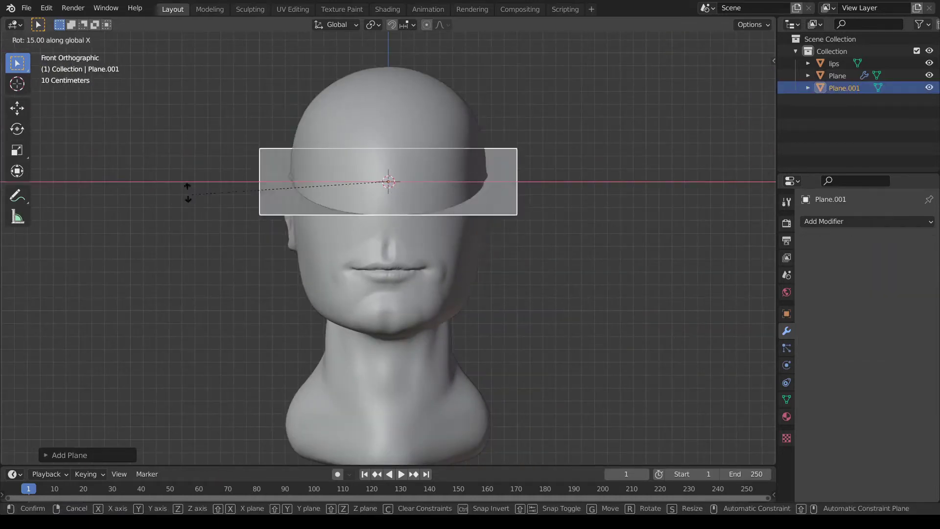
{"action": "left_click", "coordinate": [338, 27]}
- Scale the new plane down to a small square and move it along Y until it sits in front of the face
{"action": "key", "text": "s"}
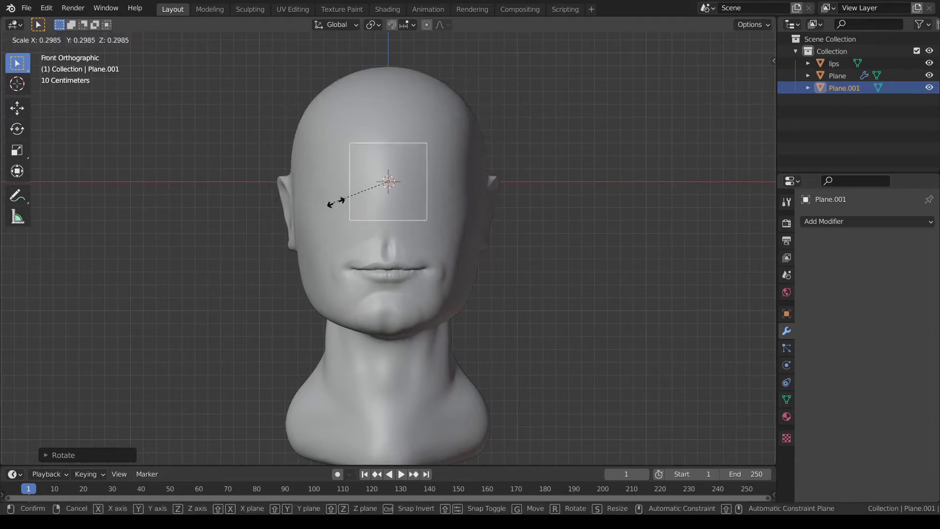
{"action": "left_click", "coordinate": [363, 194]}
{"action": "middle_click_drag", "start_coordinate": [402, 215], "coordinate": [286, 247]}
{"action": "key", "text": "g"}
{"action": "key", "text": "y"}
{"action": "left_click", "coordinate": [192, 266]}
- Shrink the plane further and move it in front view to just above the upper lip, beside the philtrum
{"action": "middle_click_drag", "start_coordinate": [193, 266], "coordinate": [274, 227]}
{"action": "scroll", "coordinate": [274, 228], "scroll_direction": "up", "scroll_amount": 2}
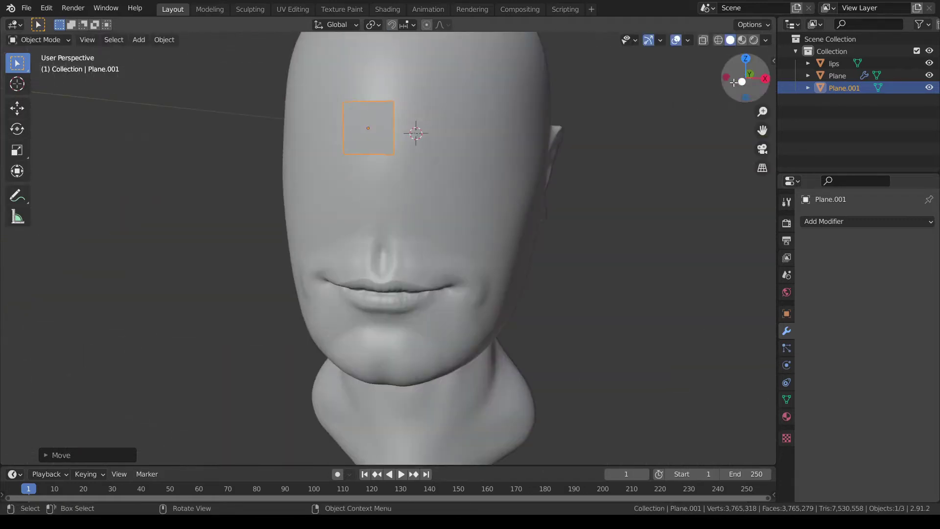
{"action": "key", "text": "s"}
{"action": "left_click", "coordinate": [298, 202]}
{"action": "left_click", "coordinate": [741, 81]}
{"action": "key", "text": "g"}
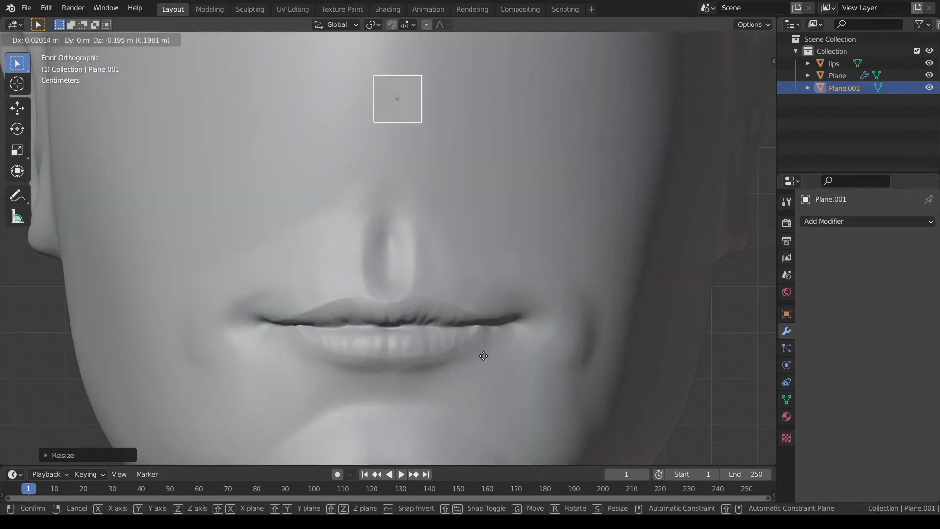
{"action": "left_click", "coordinate": [503, 82]}
- Add a Mirror modifier on X to the plane, with lips as the mirror object and clipping enabled
{"action": "scroll", "coordinate": [419, 333], "scroll_direction": "up", "scroll_amount": 4}
{"action": "middle_click_drag", "start_coordinate": [426, 335], "coordinate": [377, 268], "text": "shift"}
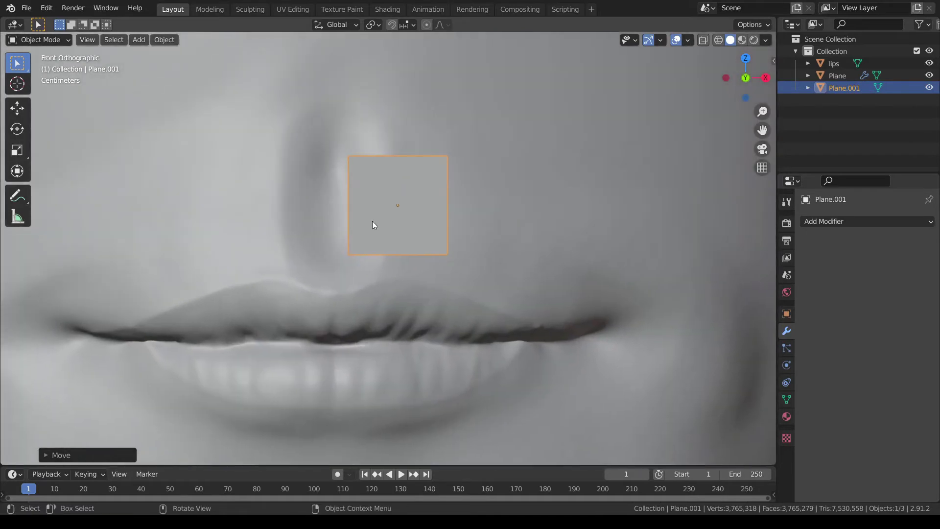
{"action": "left_click", "coordinate": [865, 221]}
{"action": "left_click", "coordinate": [683, 335]}
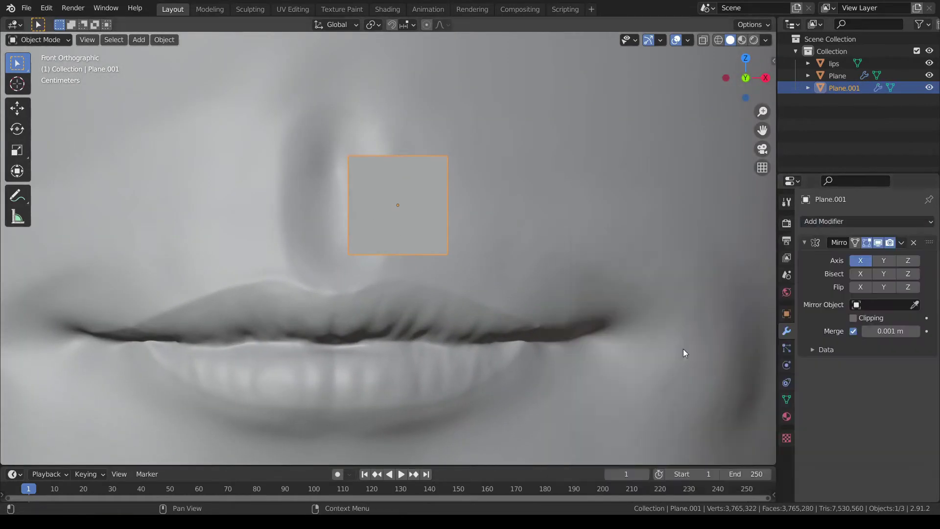
{"action": "left_click", "coordinate": [915, 305]}
{"action": "left_click", "coordinate": [547, 215]}
{"action": "left_click", "coordinate": [853, 318]}
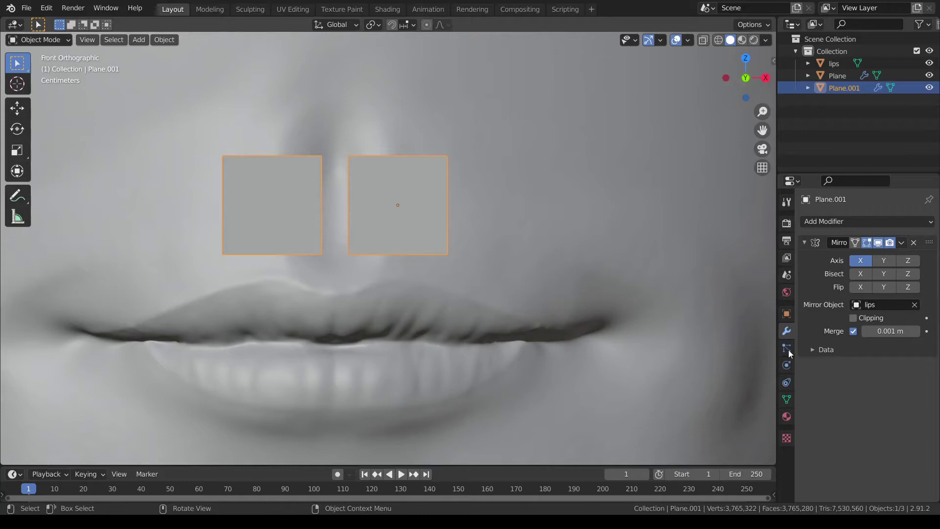
- Move the plane's inner edge along X to the mirror line and bring its outer edge in to the philtrum's width
{"action": "key", "text": "Tab"}
{"action": "key", "text": "g"}
{"action": "right_click", "coordinate": [362, 237]}
{"action": "key", "text": "g"}
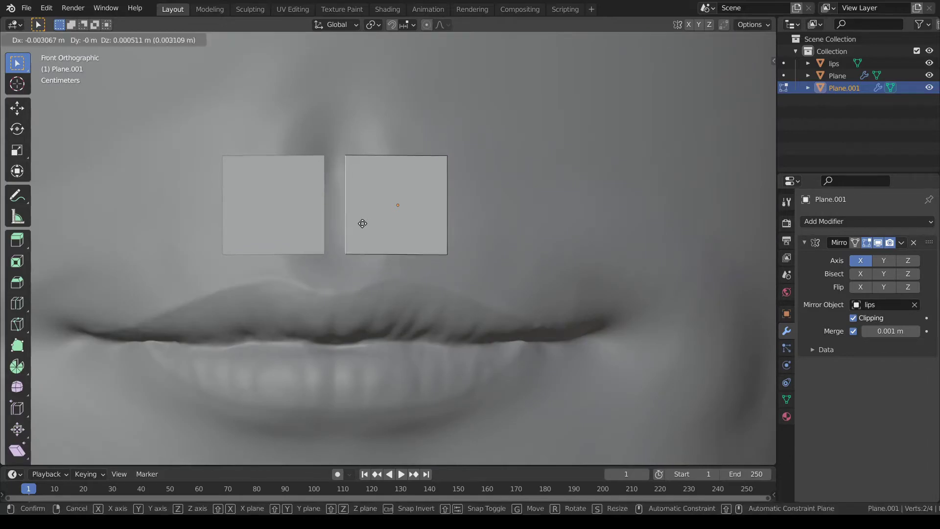
{"action": "key", "text": "x"}
{"action": "left_click", "coordinate": [317, 226]}
{"action": "left_click", "coordinate": [429, 226]}
{"action": "key", "text": "g"}
{"action": "key", "text": "x"}
{"action": "left_click", "coordinate": [361, 235]}
- Lower the plane's bottom edge and centre vertex to follow the cupid's bow, and lower its top edge to shorten the face
{"action": "left_click", "coordinate": [348, 254]}
{"action": "key", "text": "g"}
{"action": "key", "text": "z"}
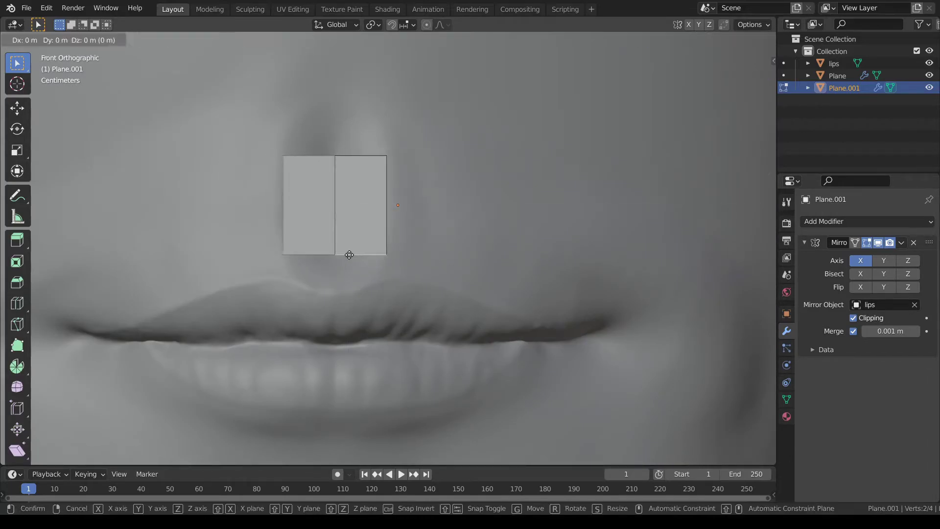
{"action": "left_click", "coordinate": [348, 276]}
{"action": "key", "text": "1"}
{"action": "left_click", "coordinate": [336, 277]}
{"action": "key", "text": "g"}
{"action": "key", "text": "z"}
{"action": "left_click", "coordinate": [367, 250]}
- Extrude the plane's top edge upward along Z twice to cover the philtrum
{"action": "key", "text": "2"}
{"action": "key", "text": "e"}
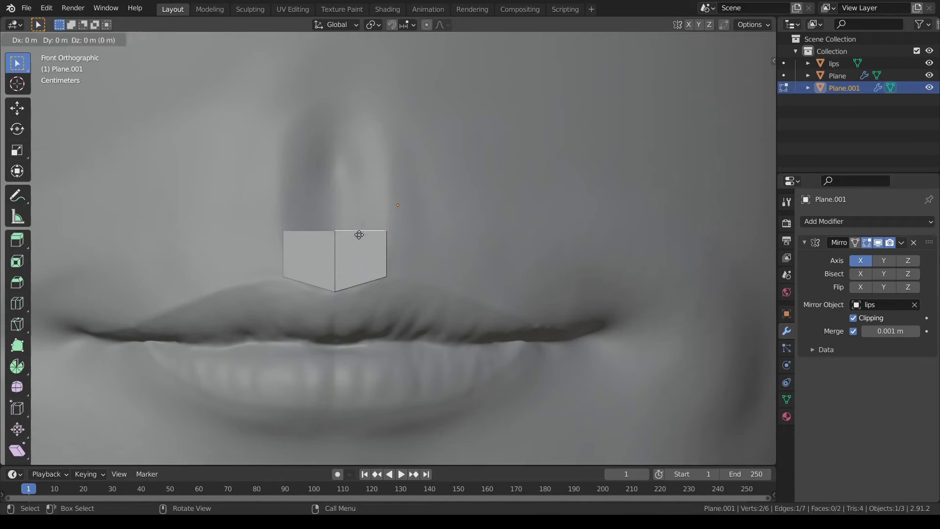
{"action": "key", "text": "z"}
{"action": "left_click", "coordinate": [357, 186]}
{"action": "key", "text": "e"}
{"action": "key", "text": "z"}
{"action": "left_click", "coordinate": [352, 122]}
- Extrude the lowest outer side edge three times outward and down along the upper lip's border
{"action": "left_click", "coordinate": [386, 260]}
{"action": "middle_click_drag", "start_coordinate": [353, 248], "coordinate": [287, 236], "text": "shift"}
{"action": "key", "text": "e"}
{"action": "left_click", "coordinate": [375, 244]}
{"action": "key", "text": "e"}
{"action": "left_click", "coordinate": [422, 258]}
{"action": "key", "text": "e"}
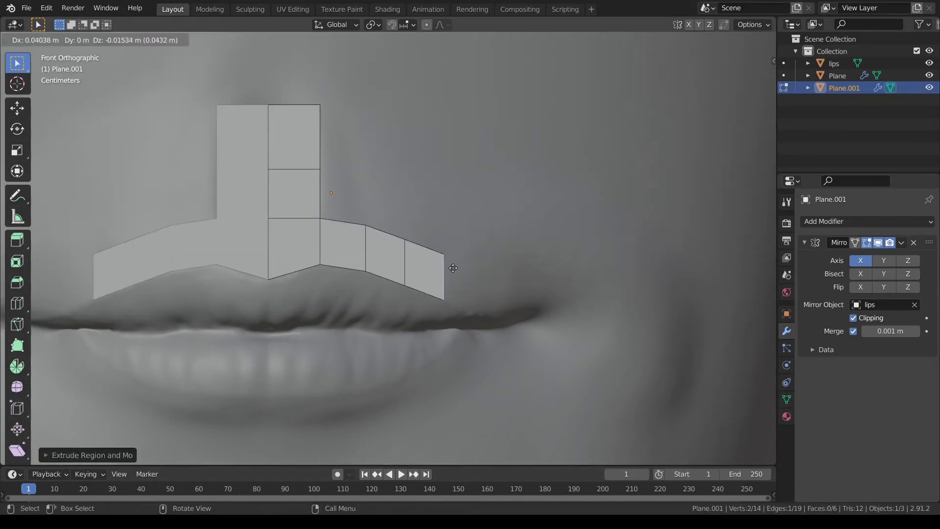
{"action": "left_click", "coordinate": [450, 267]}
- Rotate and scale the strip's end edge to follow the upper lip, and extrude another segment toward the mouth corner
{"action": "key", "text": "r"}
{"action": "key", "text": "y"}
{"action": "left_click", "coordinate": [407, 317]}
{"action": "key", "text": "s"}
{"action": "left_click", "coordinate": [398, 310]}
{"action": "key", "text": "g"}
{"action": "key", "text": "e"}
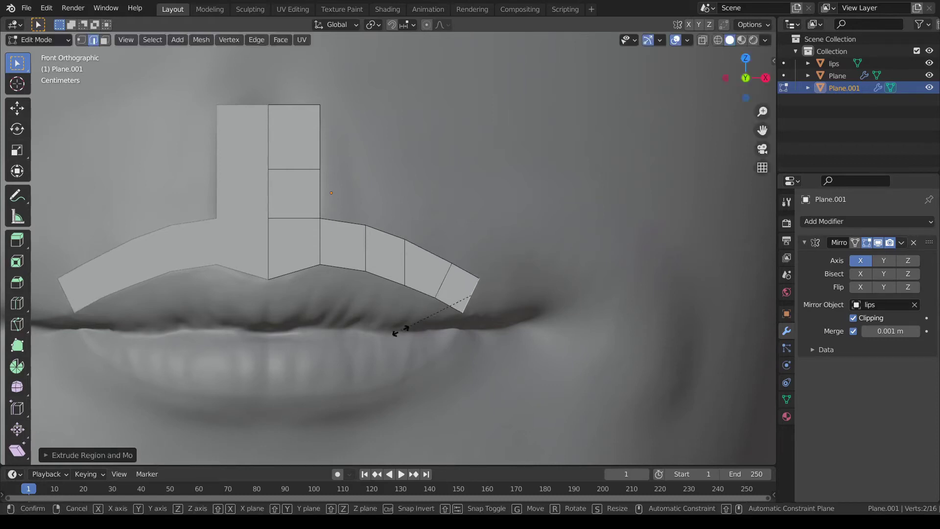
{"action": "left_click", "coordinate": [411, 329]}
- Angle the end edge and extrude a narrower segment down to the mouth corner, leaving its end level with the lip line
{"action": "key", "text": "r"}
{"action": "left_click", "coordinate": [378, 288]}
{"action": "key", "text": "e"}
{"action": "left_click", "coordinate": [411, 322]}
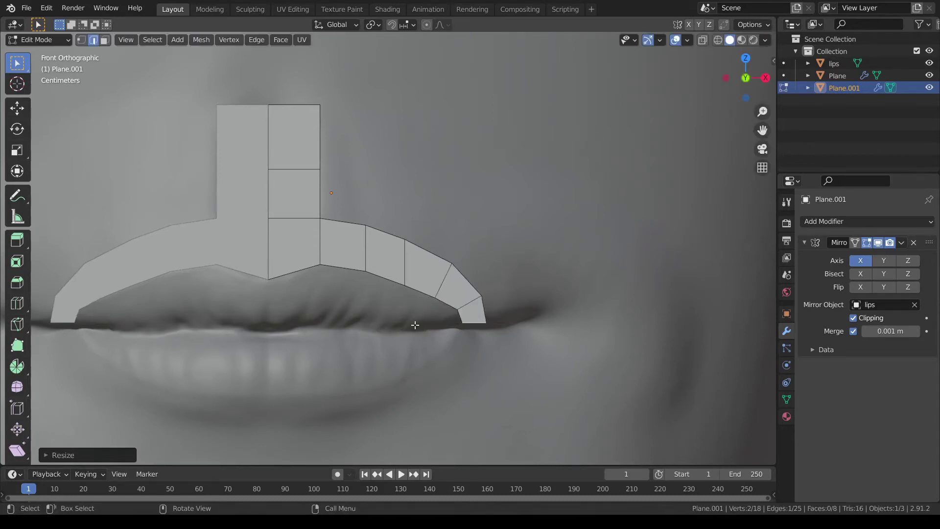
{"action": "key", "text": "g"}
{"action": "left_click", "coordinate": [424, 329]}
- Extrude the mouth-corner edge downward, then rotate, scale and position it to turn the strip around the corner
{"action": "left_click", "coordinate": [475, 358]}
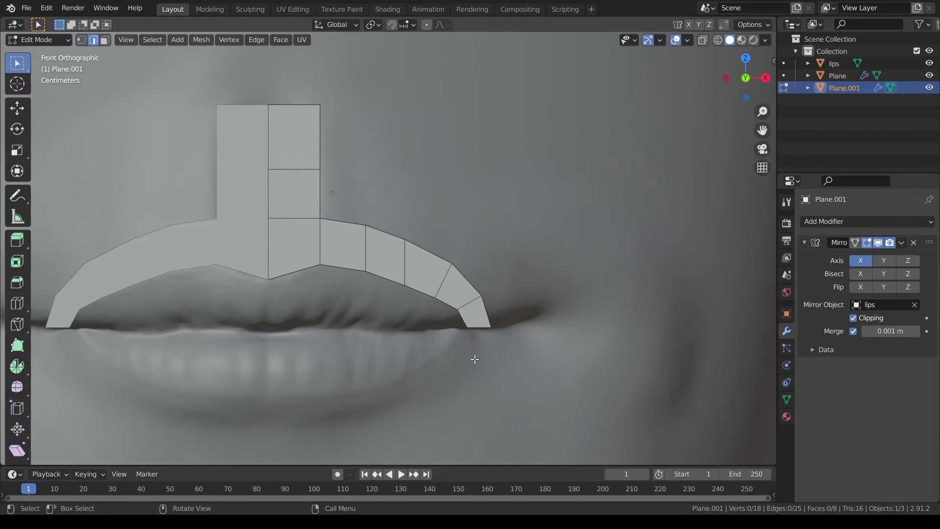
{"action": "left_click", "coordinate": [477, 325]}
{"action": "key", "text": "e"}
{"action": "left_click", "coordinate": [452, 356]}
{"action": "key", "text": "r"}
{"action": "left_click", "coordinate": [395, 341]}
{"action": "key", "text": "s"}
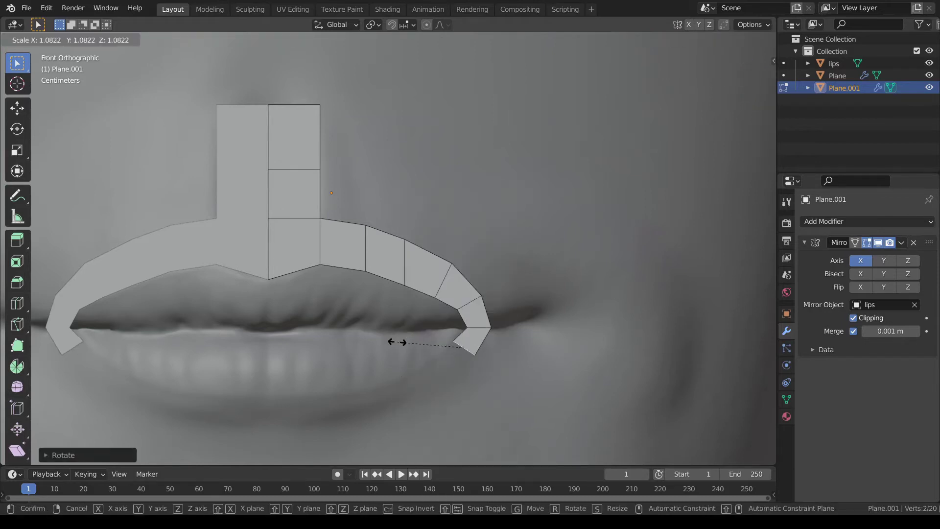
{"action": "key", "text": "g"}
{"action": "left_click", "coordinate": [393, 351]}
- Extrude the end edge below the mouth corner, then rotate and move it to follow the lower lip's outline
{"action": "key", "text": "e"}
{"action": "left_click", "coordinate": [359, 377]}
{"action": "key", "text": "r"}
{"action": "left_click", "coordinate": [339, 335]}
{"action": "key", "text": "g"}
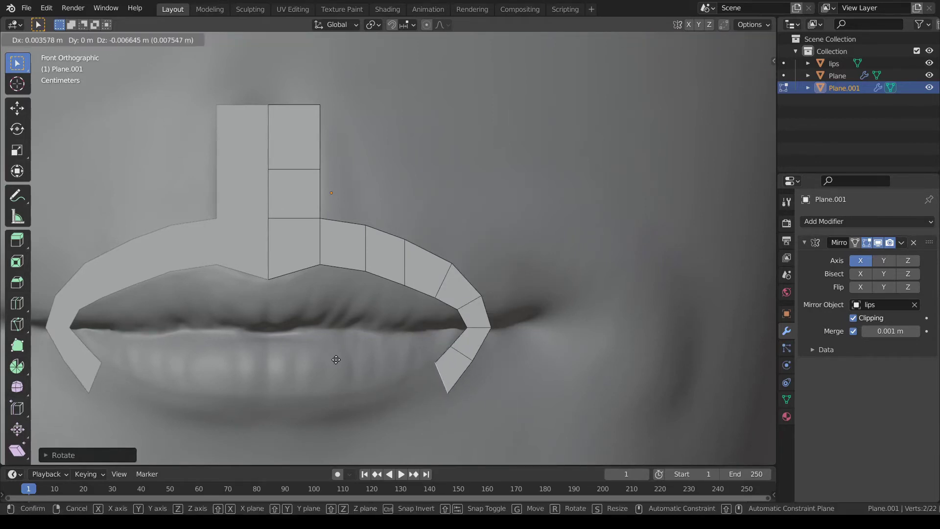
{"action": "left_click", "coordinate": [334, 360]}
- Extrude another segment under the lower lip, then rotate, scale and reposition its end edge until it is vertical
{"action": "key", "text": "e"}
{"action": "left_click", "coordinate": [303, 371]}
{"action": "key", "text": "r"}
{"action": "left_click", "coordinate": [304, 388]}
{"action": "key", "text": "s"}
{"action": "left_click", "coordinate": [292, 411]}
{"action": "key", "text": "g"}
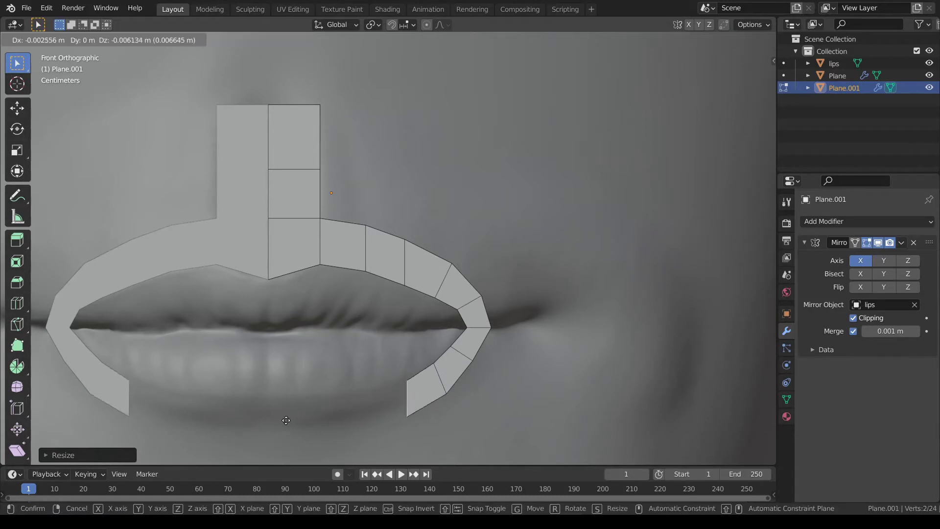
{"action": "left_click", "coordinate": [287, 422]}
{"action": "key", "text": "g"}
{"action": "left_click", "coordinate": [287, 375]}
- Extrude the strip's end edge beneath the lower lip toward the mirror line to close the ring around the mouth
{"action": "key", "text": "e"}
{"action": "left_click", "coordinate": [255, 391]}
{"action": "key", "text": "e"}
{"action": "left_click", "coordinate": [231, 405]}
{"action": "key", "text": "g"}
{"action": "left_click", "coordinate": [217, 410]}
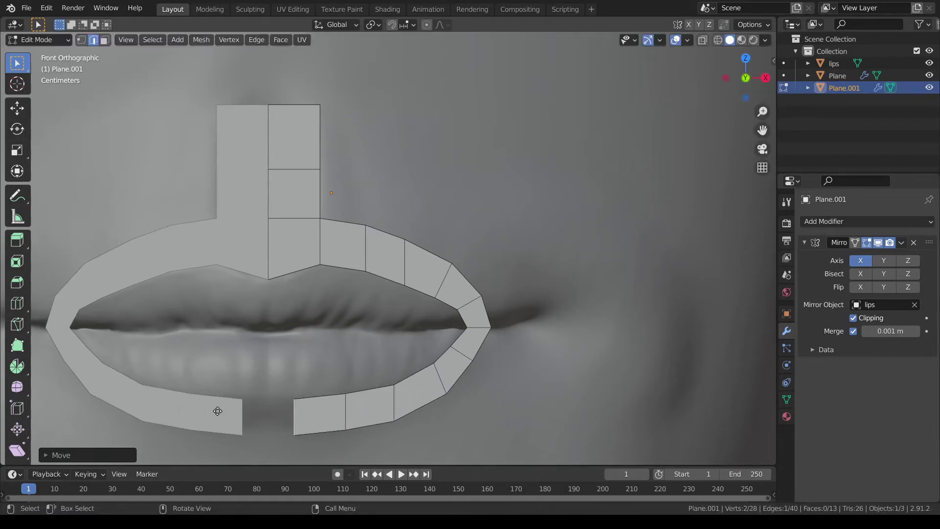
- Move two inner vertices along the upper lip toward the centre to even out the ring's segments
{"action": "key", "text": "1"}
{"action": "left_click", "coordinate": [363, 270]}
{"action": "key", "text": "g"}
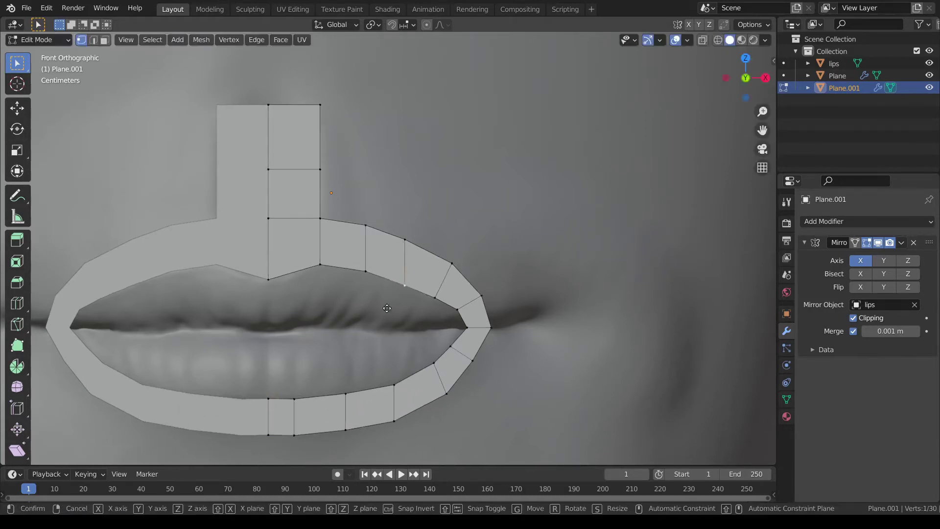
{"action": "left_click", "coordinate": [352, 269]}
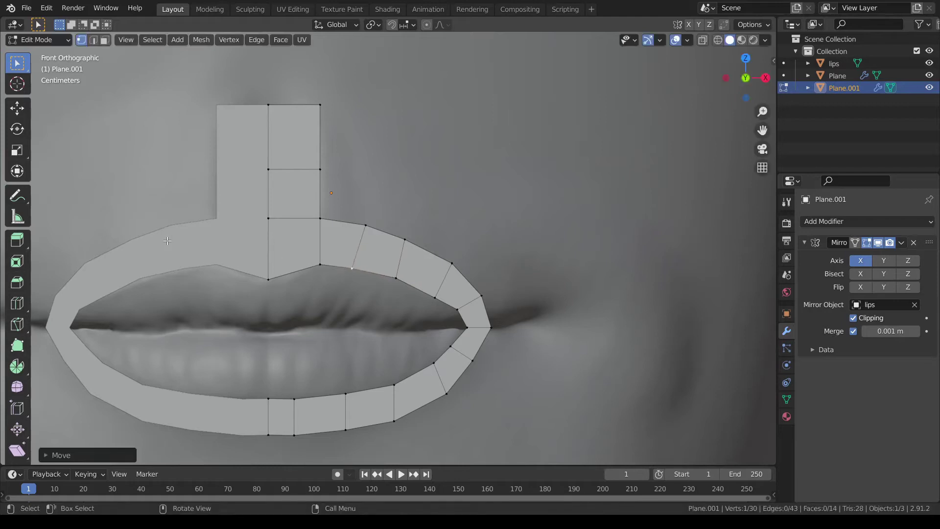
- Leave mesh editing, set snapping to Face, and turn snapping on
{"action": "scroll", "coordinate": [332, 280], "scroll_direction": "up", "scroll_amount": 2}
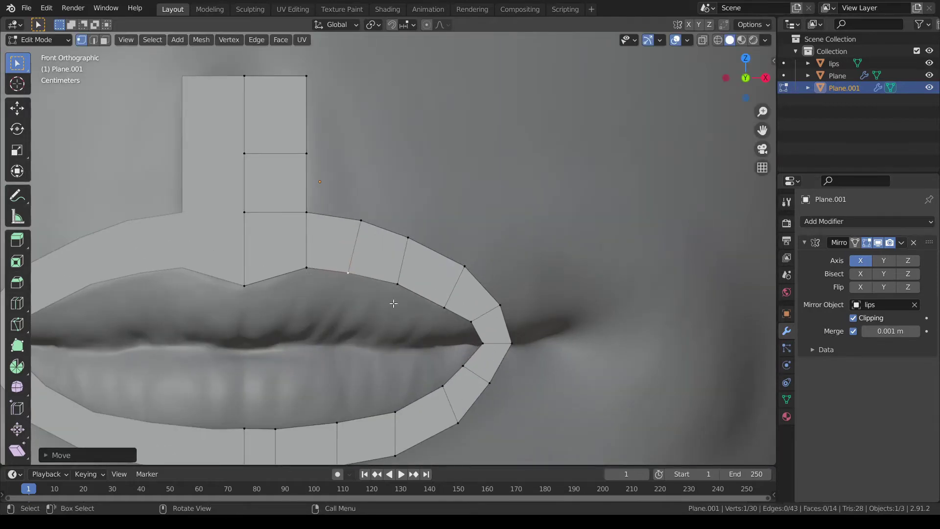
{"action": "scroll", "coordinate": [393, 303], "scroll_direction": "down", "scroll_amount": 4}
{"action": "key", "text": "Tab"}
{"action": "middle_click_drag", "start_coordinate": [436, 223], "coordinate": [359, 256]}
{"action": "scroll", "coordinate": [362, 258], "scroll_direction": "down", "scroll_amount": 3}
{"action": "scroll", "coordinate": [362, 257], "scroll_direction": "up", "scroll_amount": 3}
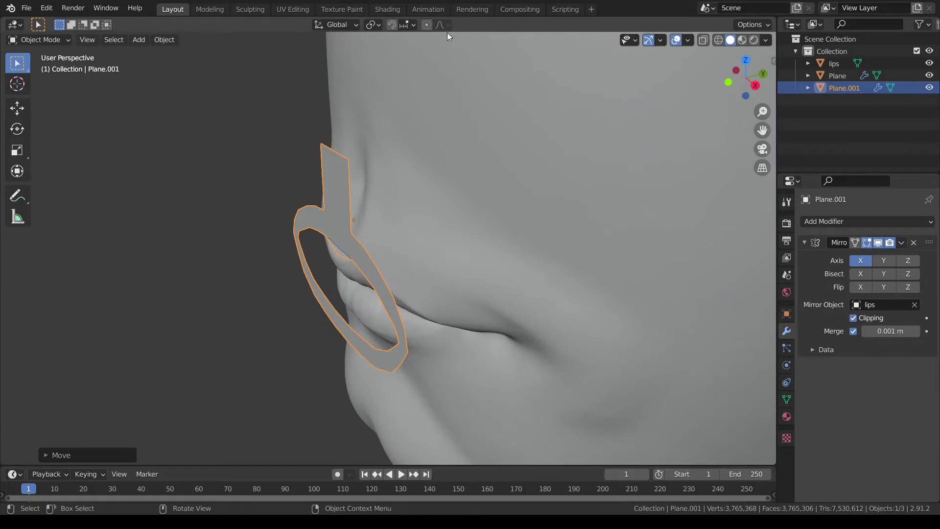
{"action": "left_click", "coordinate": [410, 24]}
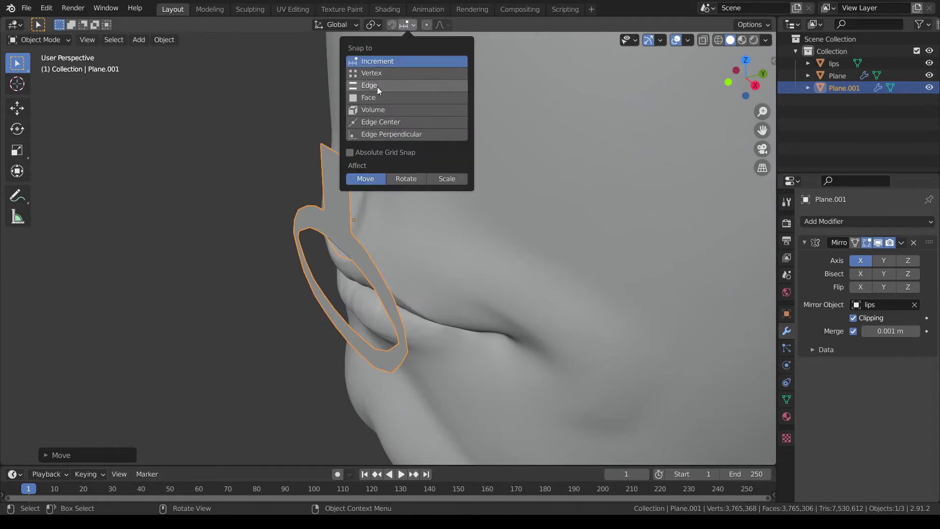
{"action": "left_click", "coordinate": [398, 97]}
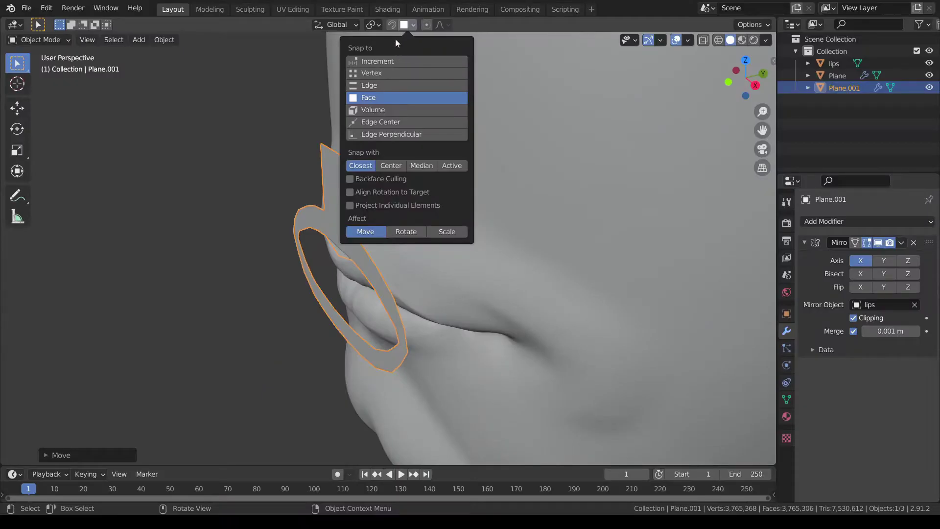
{"action": "left_click", "coordinate": [395, 26]}
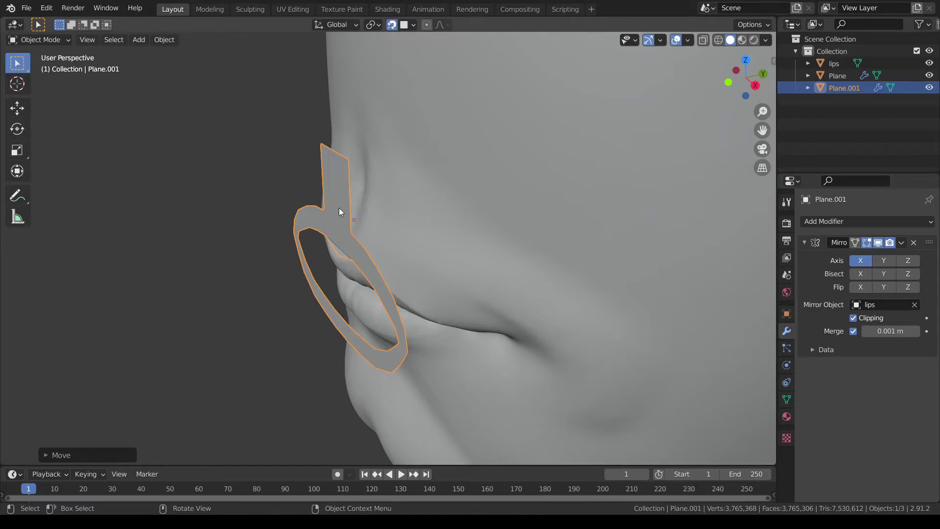
- Edit the mouth mesh in front view and snap the philtrum strip's top centre and outer vertices onto the face surface
{"action": "key", "text": "Tab"}
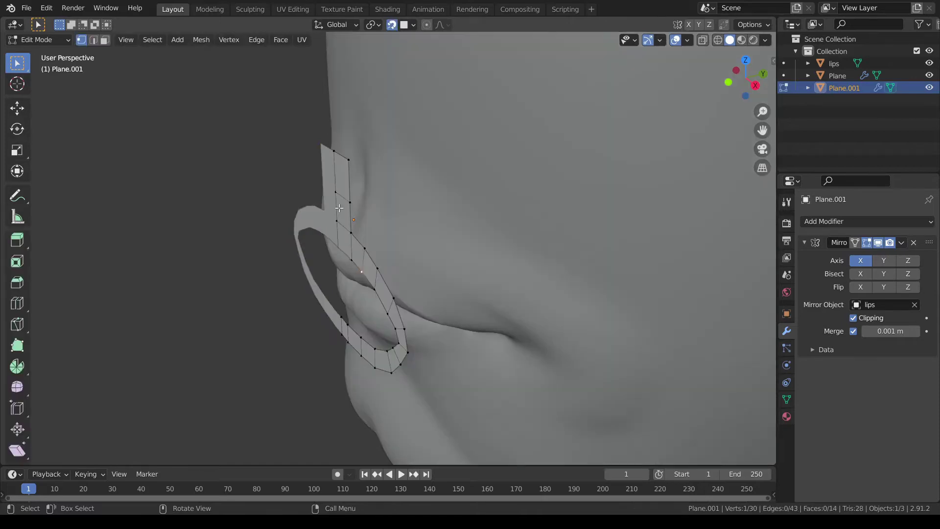
{"action": "left_click", "coordinate": [728, 82]}
{"action": "scroll", "coordinate": [382, 228], "scroll_direction": "up", "scroll_amount": 3}
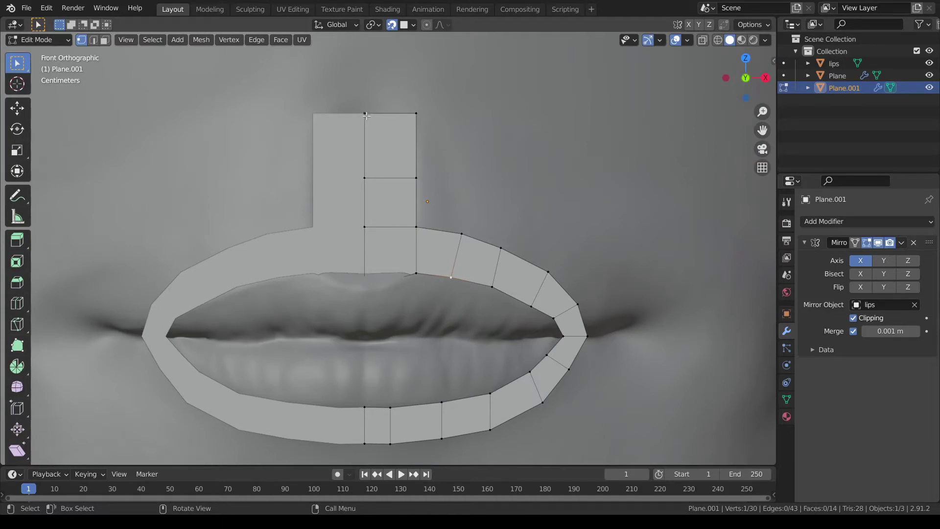
{"action": "key", "text": "g"}
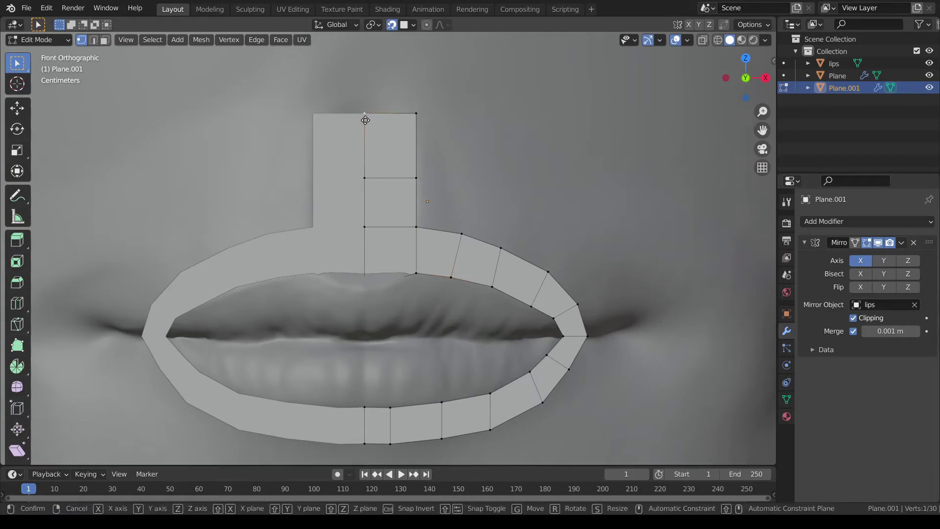
{"action": "left_click", "coordinate": [372, 116]}
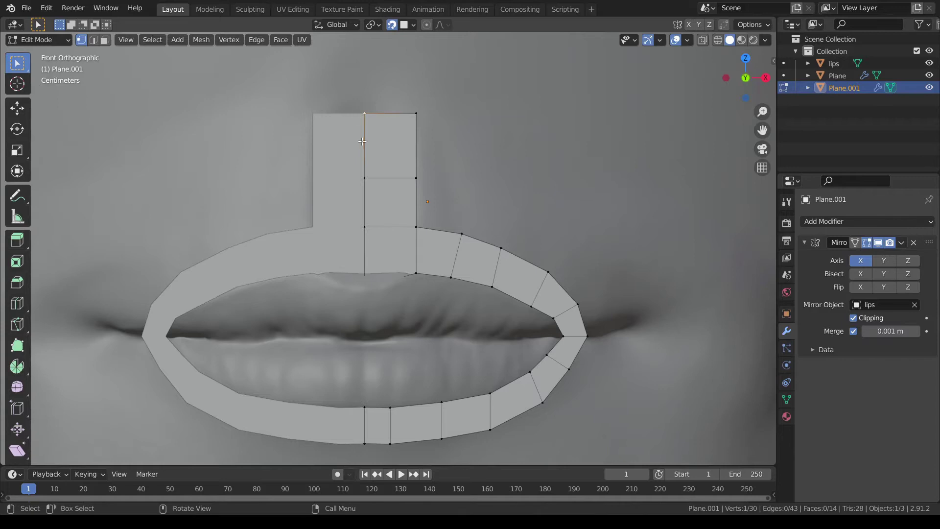
{"action": "key", "text": "g"}
{"action": "left_click", "coordinate": [369, 114]}
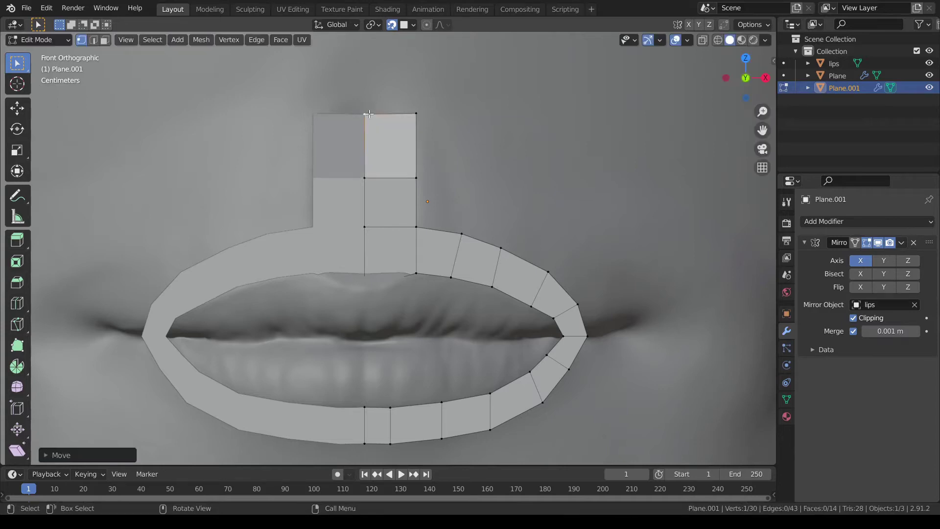
{"action": "left_click", "coordinate": [415, 115]}
{"action": "key", "text": "g"}
{"action": "left_click", "coordinate": [416, 114]}
- Snap the philtrum strip's remaining vertices and the upper lip's centre and adjacent ring vertices onto the face surface
{"action": "left_click_drag", "start_coordinate": [364, 178], "coordinate": [414, 179]}
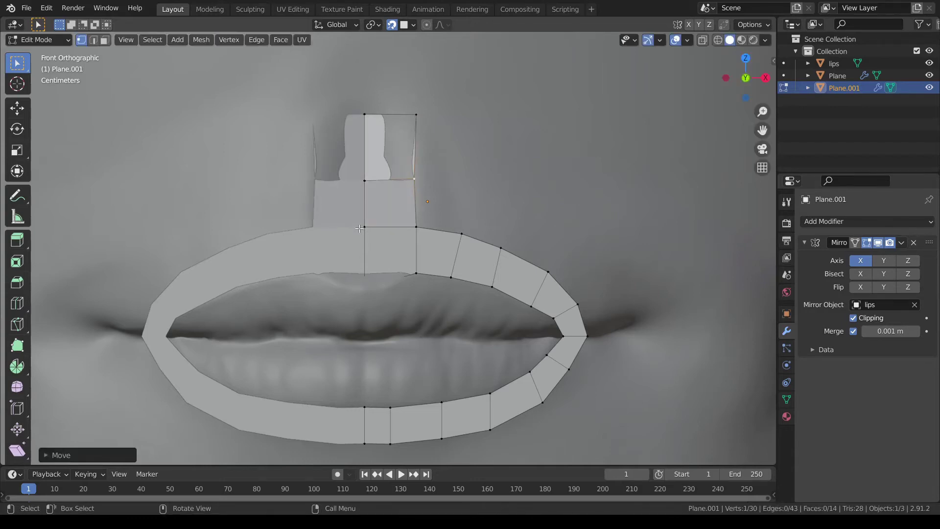
{"action": "left_click_drag", "start_coordinate": [363, 228], "coordinate": [392, 226]}
{"action": "left_click_drag", "start_coordinate": [415, 227], "coordinate": [416, 228]}
{"action": "left_click_drag", "start_coordinate": [418, 272], "coordinate": [419, 271]}
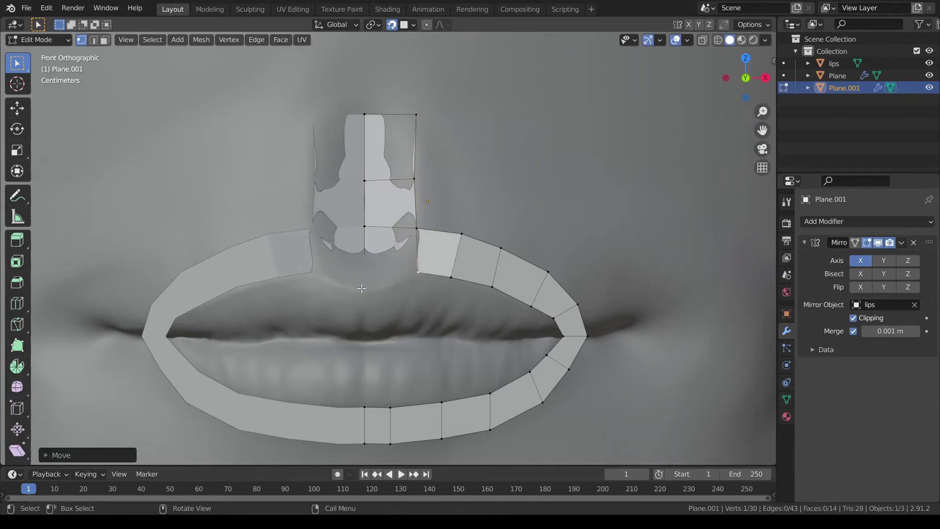
{"action": "key", "text": "alt+z"}
{"action": "right_click", "coordinate": [361, 288], "text": "ctrl"}
{"action": "left_click", "coordinate": [701, 42]}
{"action": "left_click_drag", "start_coordinate": [364, 288], "coordinate": [364, 288]}
- Snap the ring's inner and outer vertices above the upper lip onto the sculpt, working out toward the mouth corner
{"action": "left_click_drag", "start_coordinate": [461, 234], "coordinate": [467, 240]}
{"action": "left_click_drag", "start_coordinate": [450, 277], "coordinate": [450, 278]}
{"action": "left_click_drag", "start_coordinate": [500, 248], "coordinate": [502, 249]}
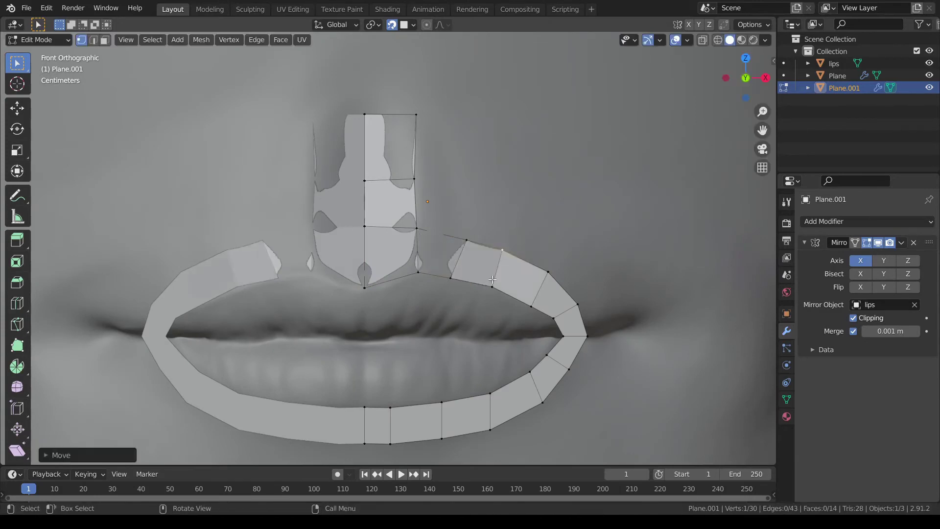
{"action": "left_click_drag", "start_coordinate": [492, 287], "coordinate": [491, 285]}
{"action": "left_click_drag", "start_coordinate": [531, 306], "coordinate": [529, 308]}
{"action": "left_click_drag", "start_coordinate": [548, 272], "coordinate": [545, 276]}
{"action": "left_click_drag", "start_coordinate": [577, 304], "coordinate": [555, 317]}
{"action": "left_click_drag", "start_coordinate": [529, 309], "coordinate": [531, 306]}
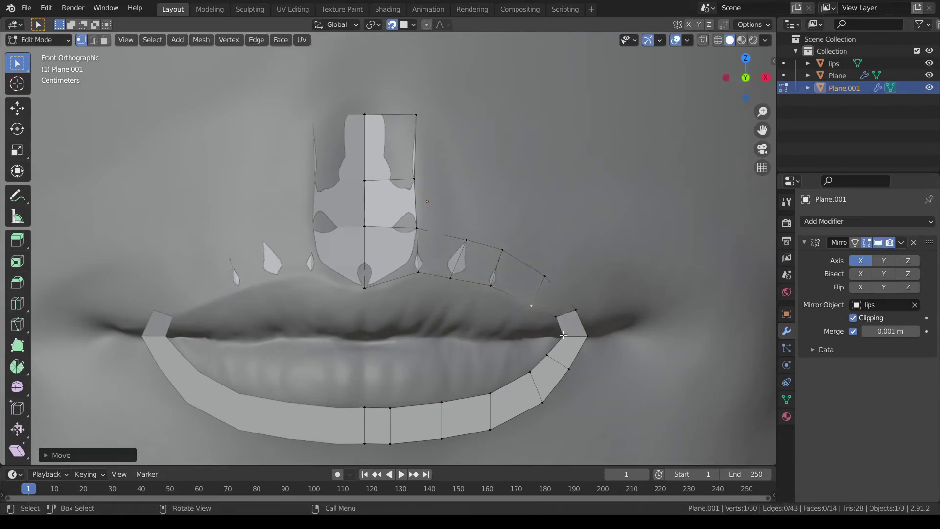
- Snap the ring's mouth-corner and lower-lip vertices onto the sculpt down to the mirror line, and leave mesh editing
{"action": "left_click_drag", "start_coordinate": [563, 336], "coordinate": [547, 357]}
{"action": "left_click_drag", "start_coordinate": [569, 369], "coordinate": [527, 371]}
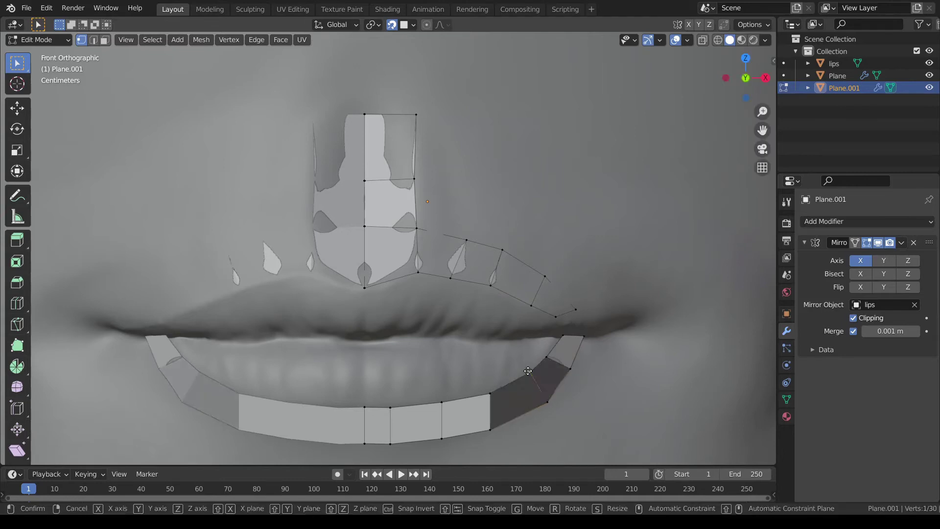
{"action": "left_click_drag", "start_coordinate": [543, 403], "coordinate": [547, 402]}
{"action": "left_click_drag", "start_coordinate": [490, 393], "coordinate": [485, 395]}
{"action": "left_click_drag", "start_coordinate": [490, 430], "coordinate": [482, 427]}
{"action": "left_click_drag", "start_coordinate": [442, 401], "coordinate": [437, 403]}
{"action": "left_click_drag", "start_coordinate": [441, 439], "coordinate": [443, 433]}
{"action": "left_click_drag", "start_coordinate": [390, 407], "coordinate": [387, 409]}
{"action": "left_click_drag", "start_coordinate": [390, 444], "coordinate": [389, 442]}
{"action": "left_click_drag", "start_coordinate": [355, 409], "coordinate": [364, 444]}
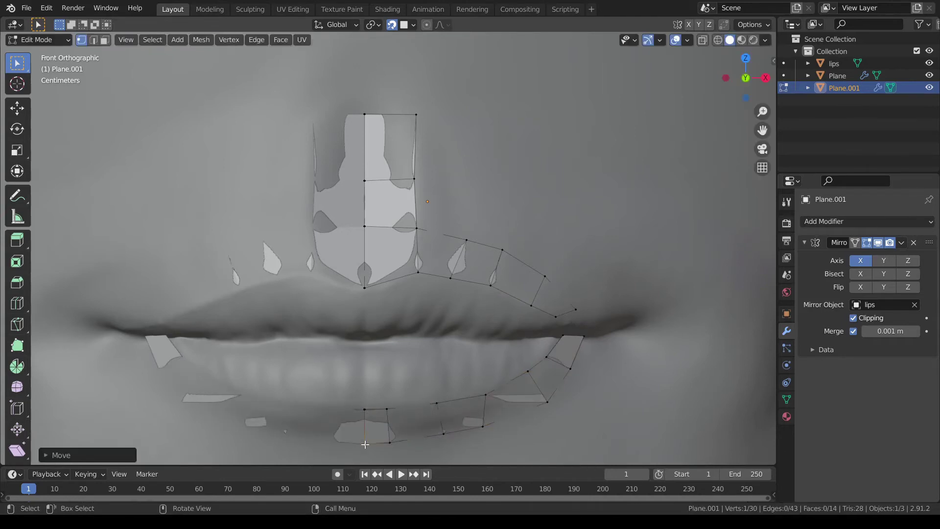
{"action": "key", "text": "Tab"}
{"action": "scroll", "coordinate": [410, 264], "scroll_direction": "down", "scroll_amount": 4}
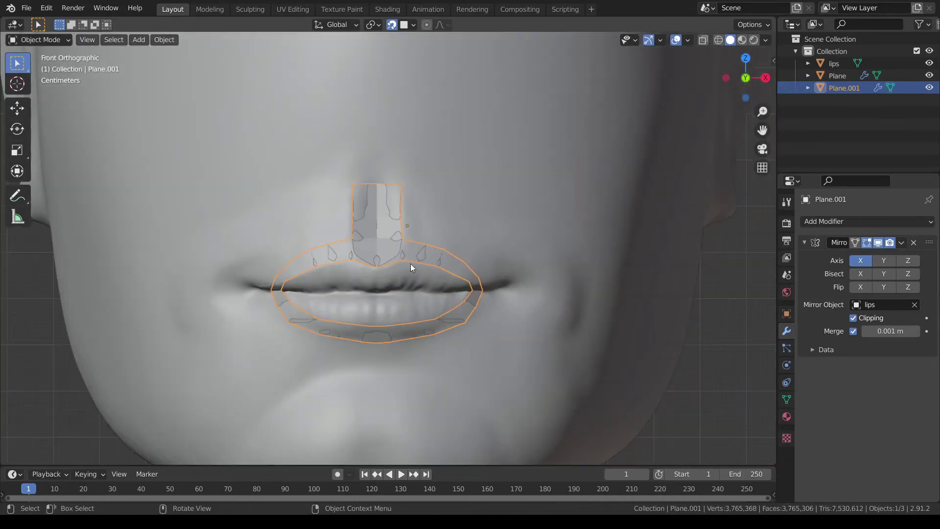
{"action": "middle_click_drag", "start_coordinate": [410, 263], "coordinate": [329, 220]}
- Select the mouth ring's outer edges from the philtrum to below the lower lip and extrude them outward by scaling, with X-ray on
{"action": "key", "text": "Tab"}
{"action": "key", "text": "KP_1"}
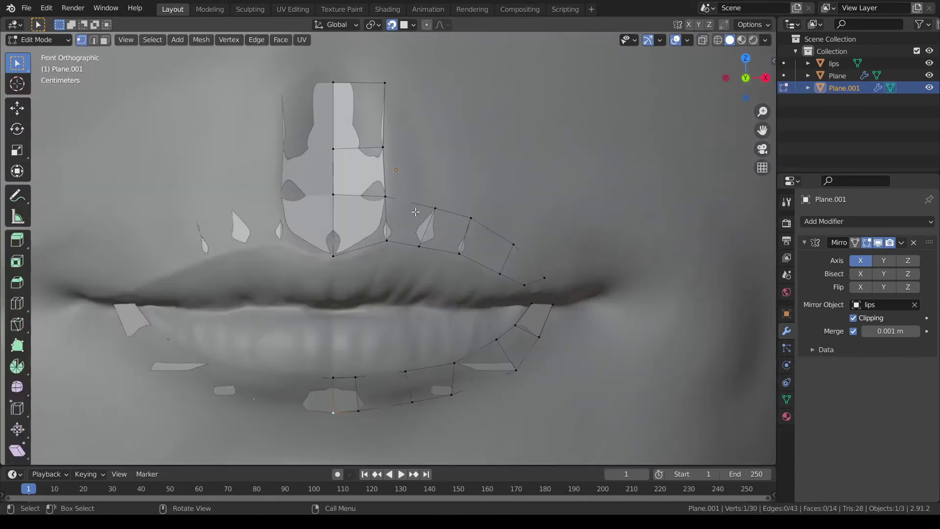
{"action": "key", "text": "2"}
{"action": "left_click", "coordinate": [411, 203]}
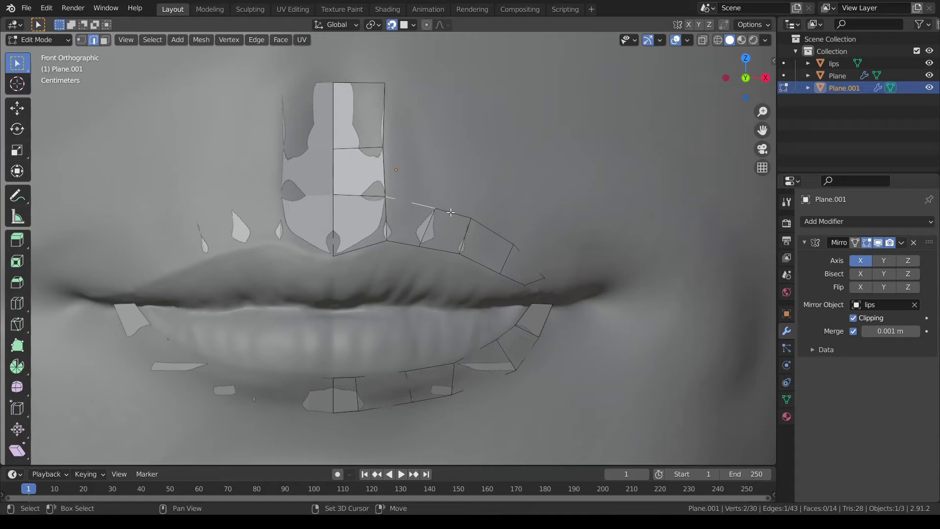
{"action": "left_click", "coordinate": [453, 213], "text": "shift"}
{"action": "left_click", "coordinate": [491, 231], "text": "shift"}
{"action": "left_click", "coordinate": [541, 275], "text": "shift"}
{"action": "left_click", "coordinate": [521, 355], "text": "shift"}
{"action": "left_click", "coordinate": [429, 402], "text": "shift"}
{"action": "left_click", "coordinate": [372, 407], "text": "shift"}
{"action": "key", "text": "alt+z"}
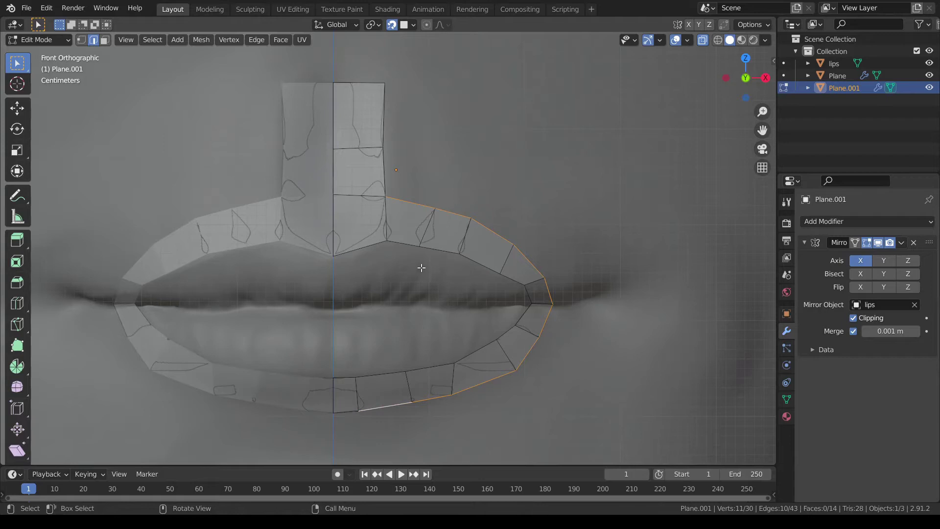
{"action": "key", "text": "e"}
{"action": "key", "text": "s"}
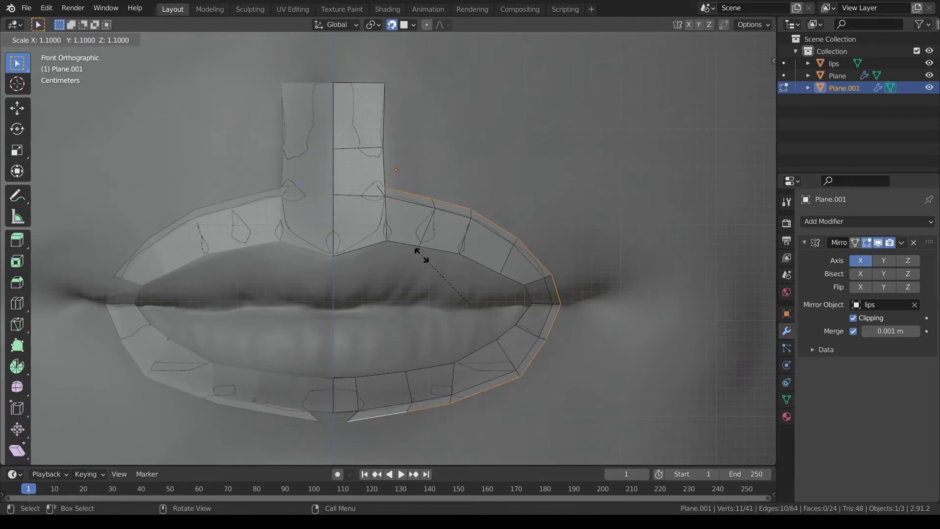
{"action": "left_click", "coordinate": [417, 255]}
{"action": "key", "text": "e"}
{"action": "key", "text": "x"}
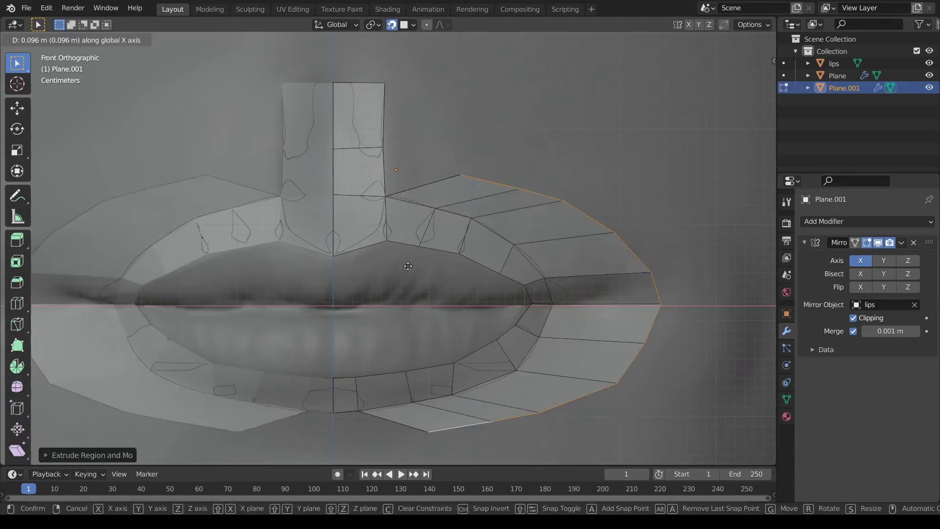
{"action": "right_click", "coordinate": [443, 272]}
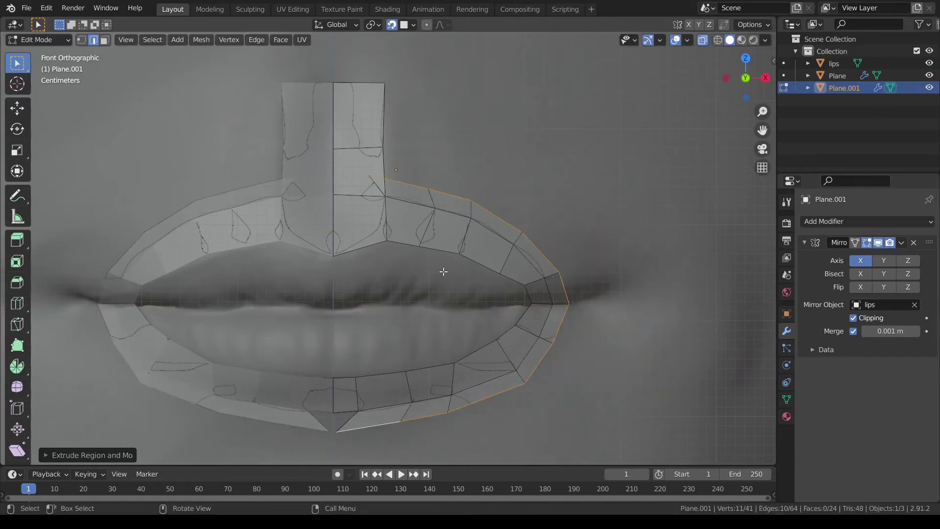
- Turn snapping off, shift the extruded loop outward about 0.04 m along X, and enlarge it along Z
{"action": "left_click", "coordinate": [395, 26]}
{"action": "key", "text": "g"}
{"action": "key", "text": "x"}
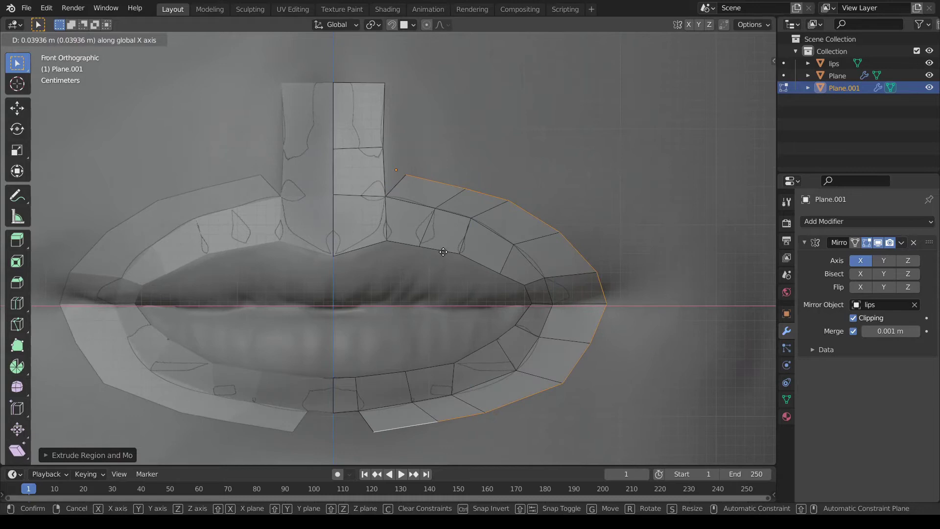
{"action": "left_click", "coordinate": [443, 251]}
{"action": "key", "text": "s"}
{"action": "key", "text": "z"}
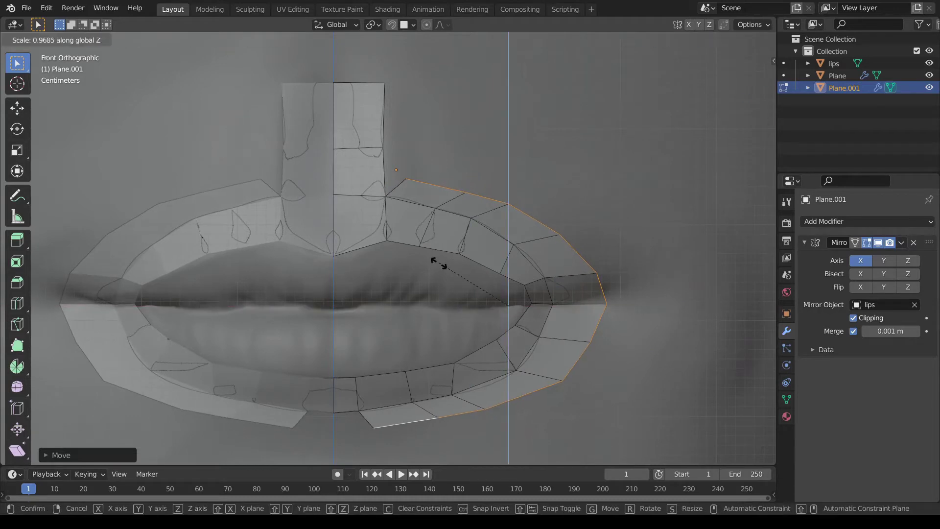
{"action": "left_click", "coordinate": [433, 254]}
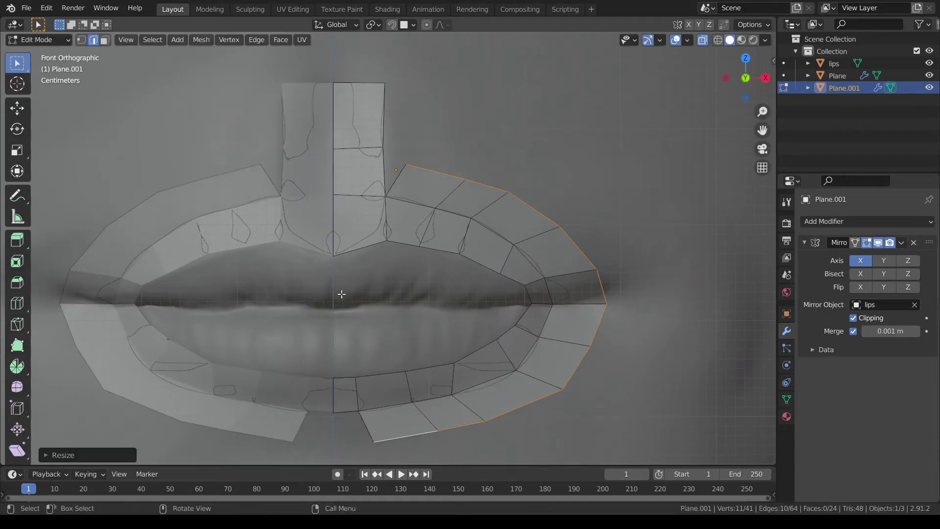
- Extrude the ring's bottom centre edge downward about 0.033 m and merge its outer vertex into the new loop's lower end vertex
{"action": "left_click", "coordinate": [344, 411]}
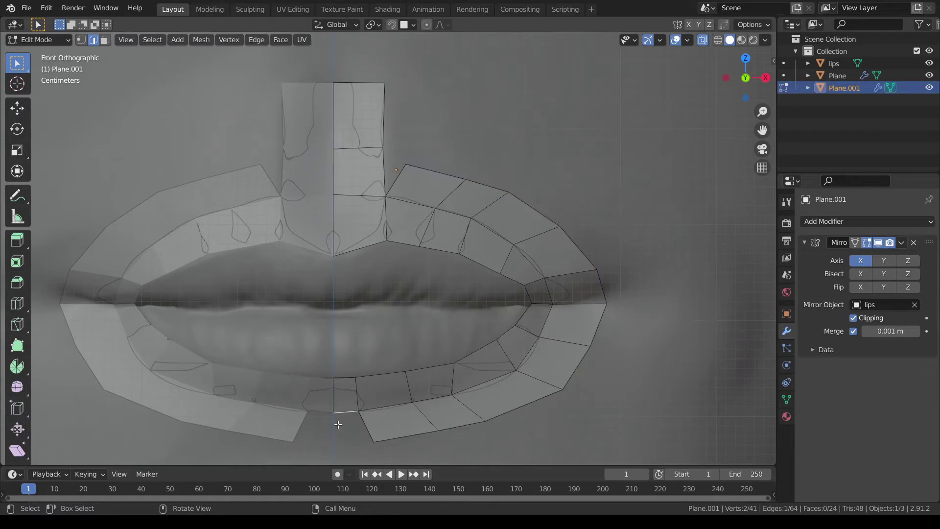
{"action": "key", "text": "e"}
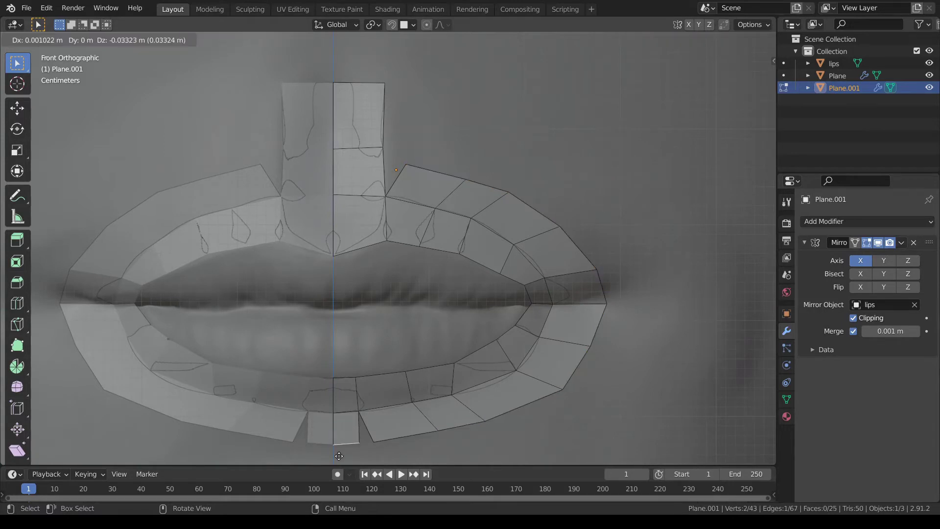
{"action": "left_click", "coordinate": [338, 456]}
{"action": "key", "text": "1"}
{"action": "left_click", "coordinate": [362, 444]}
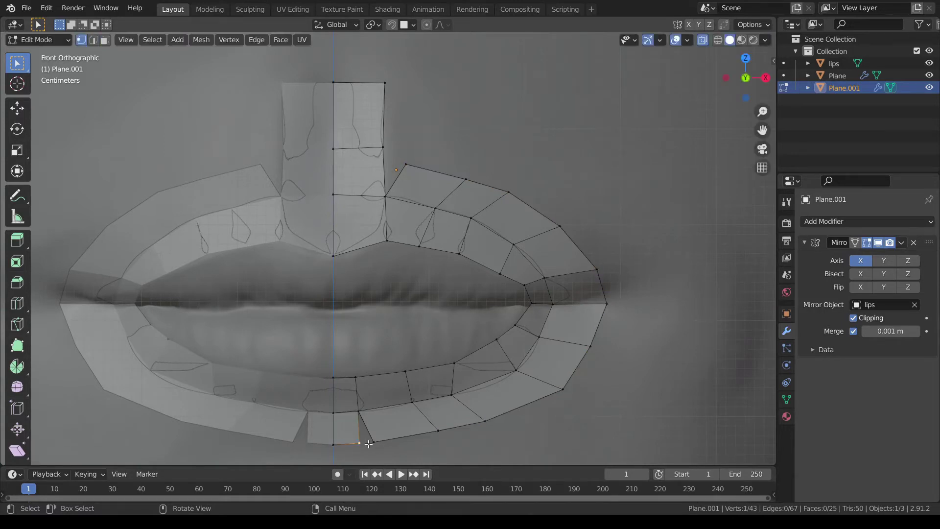
{"action": "key", "text": "m"}
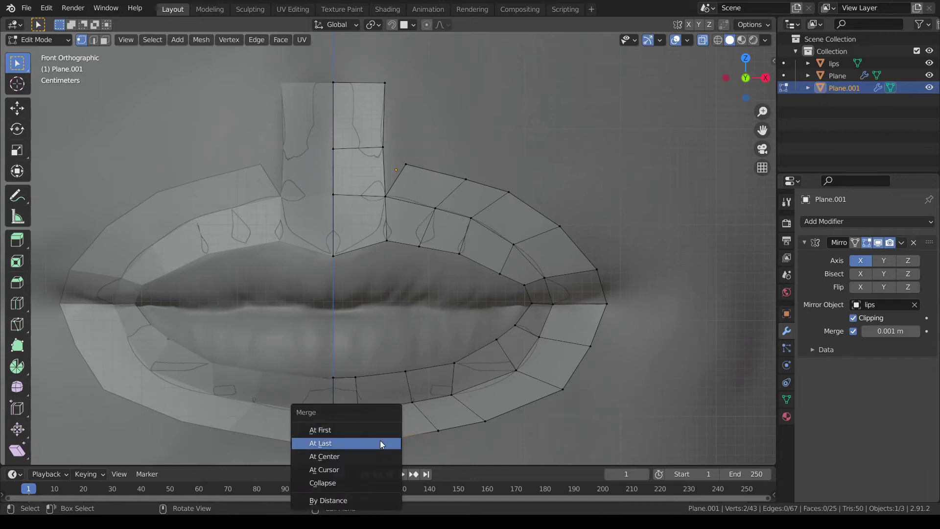
{"action": "left_click", "coordinate": [378, 440]}
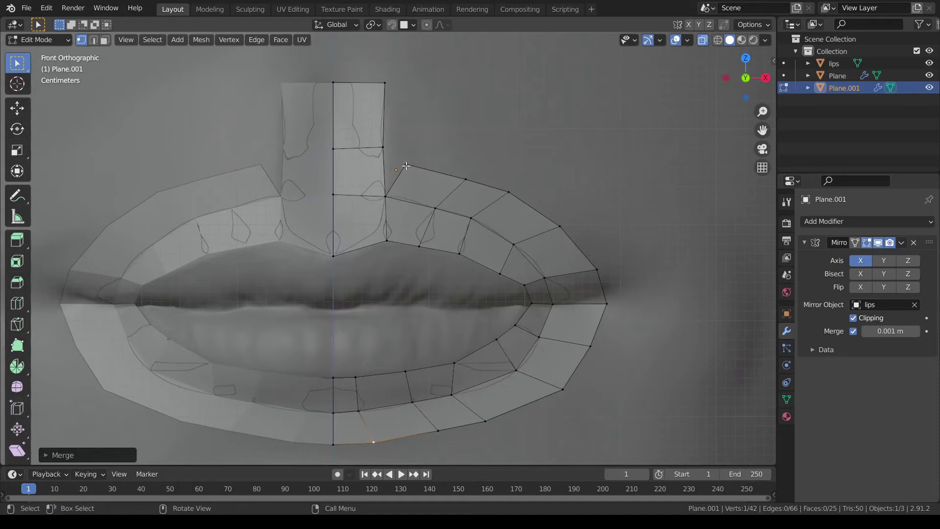
- Merge the new loop's upper end into the philtrum strip's outer vertex and slide the strip's cross edge slightly downward
{"action": "left_click", "coordinate": [406, 165]}
{"action": "left_click", "coordinate": [382, 147], "text": "shift"}
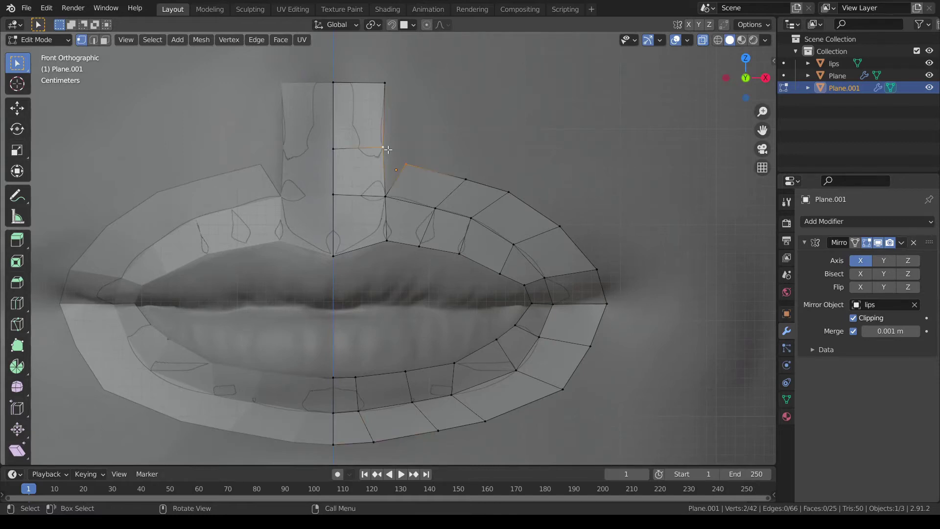
{"action": "key", "text": "m"}
{"action": "left_click", "coordinate": [388, 149]}
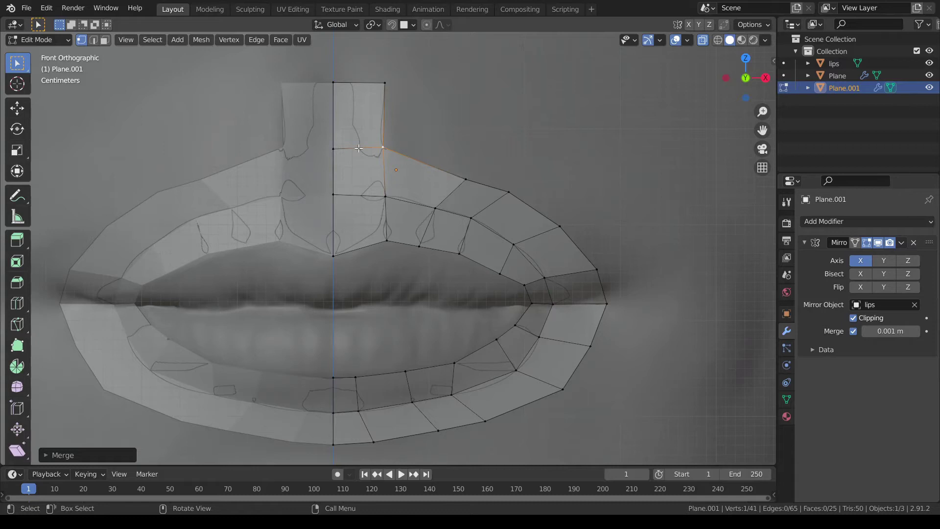
{"action": "key", "text": "2"}
{"action": "left_click", "coordinate": [358, 148]}
{"action": "key", "text": "g"}
{"action": "key", "text": "g"}
- Move the outer loop's edges above the upper lip and beside the mouth corner to snap them onto the face
{"action": "left_click", "coordinate": [472, 191]}
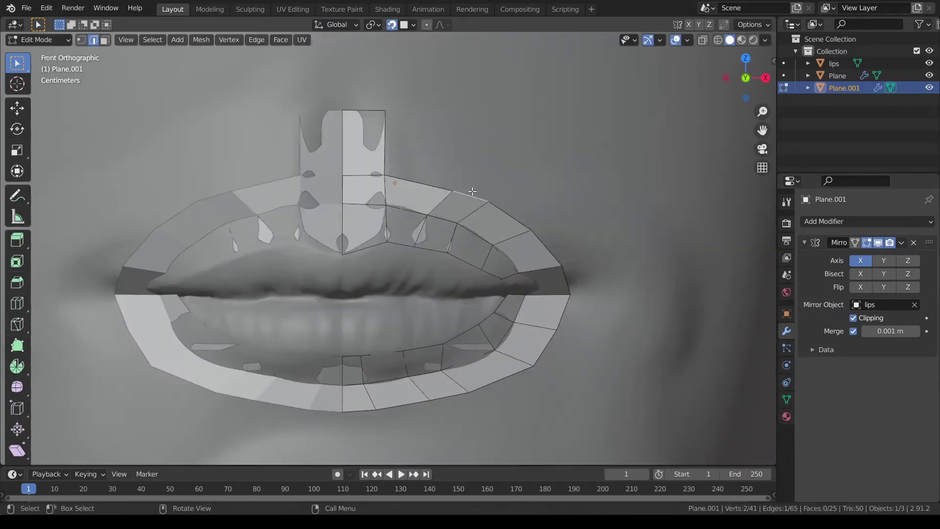
{"action": "key", "text": "g"}
{"action": "left_click", "coordinate": [456, 180]}
{"action": "left_click", "coordinate": [502, 210]}
{"action": "key", "text": "g"}
{"action": "left_click", "coordinate": [476, 193]}
{"action": "left_click", "coordinate": [533, 239]}
{"action": "left_click", "coordinate": [560, 310]}
- Turn X-ray on and reposition the outer loop's uneven edges above the upper lip and at the mouth corner
{"action": "left_click", "coordinate": [700, 42]}
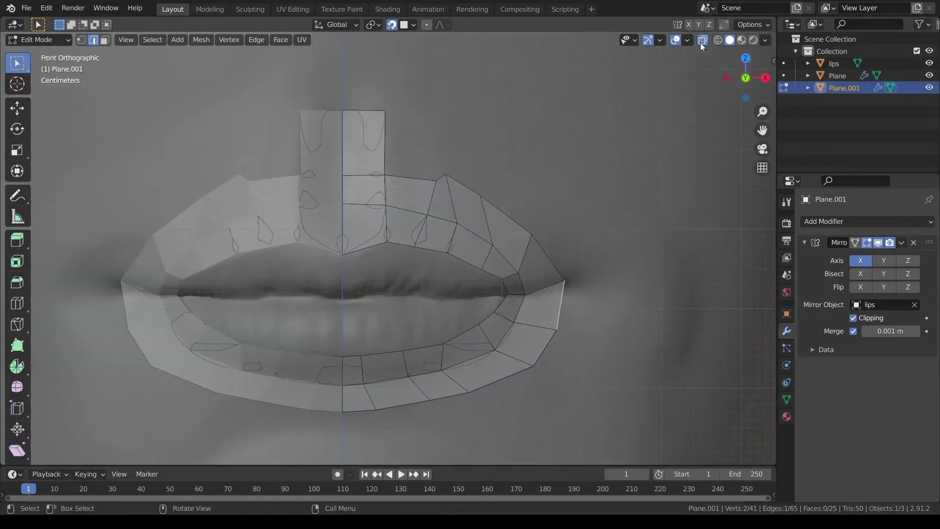
{"action": "left_click", "coordinate": [467, 184]}
{"action": "key", "text": "g"}
{"action": "left_click", "coordinate": [491, 210]}
{"action": "left_click", "coordinate": [560, 274]}
{"action": "key", "text": "g"}
{"action": "left_click", "coordinate": [562, 289]}
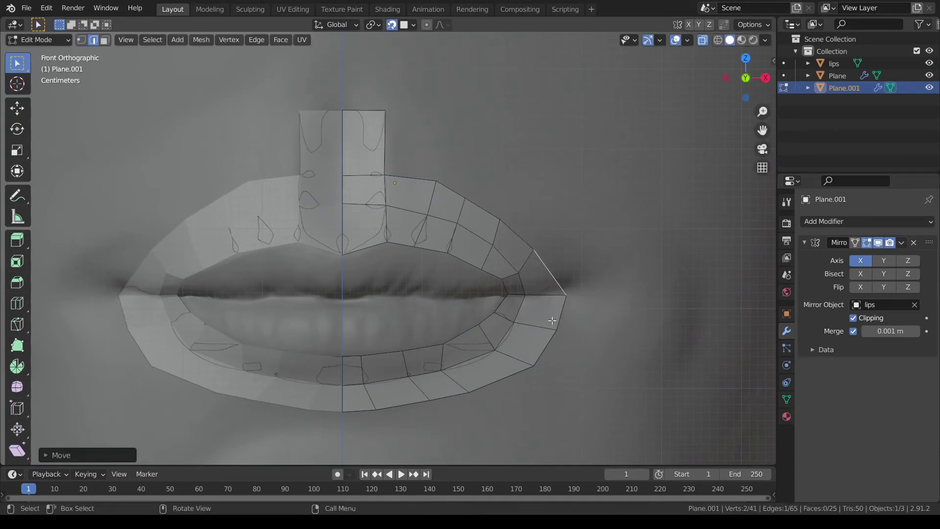
{"action": "left_click", "coordinate": [555, 318]}
{"action": "key", "text": "g"}
{"action": "key", "text": "ctrl+z"}
{"action": "key", "text": "ctrl+z"}
- In vertex mode, snap the outer loop's mouth-corner vertex and the vertex just below it onto the face surface
{"action": "key", "text": "1"}
{"action": "left_click", "coordinate": [561, 299]}
{"action": "key", "text": "g"}
{"action": "left_click", "coordinate": [560, 298]}
{"action": "left_click", "coordinate": [555, 325]}
{"action": "key", "text": "g"}
{"action": "left_click", "coordinate": [552, 335]}
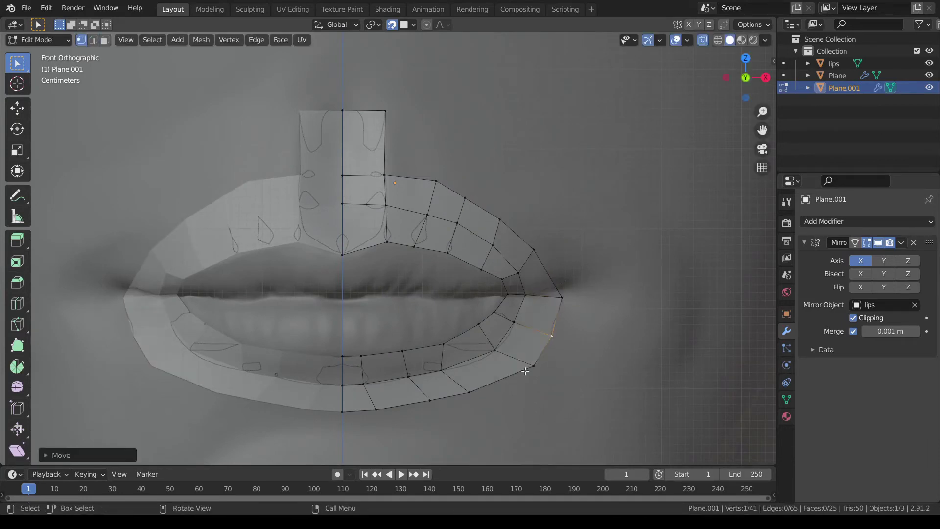
- Snap the outer loop's vertices beneath the lower lip onto the sculpt, ending at the mirror line
{"action": "left_click", "coordinate": [429, 400]}
{"action": "key", "text": "g"}
{"action": "left_click", "coordinate": [375, 409]}
{"action": "key", "text": "g"}
{"action": "left_click", "coordinate": [342, 411]}
{"action": "key", "text": "g"}
{"action": "scroll", "coordinate": [472, 222], "scroll_direction": "down", "scroll_amount": 3}
{"action": "scroll", "coordinate": [473, 221], "scroll_direction": "up", "scroll_amount": 3}
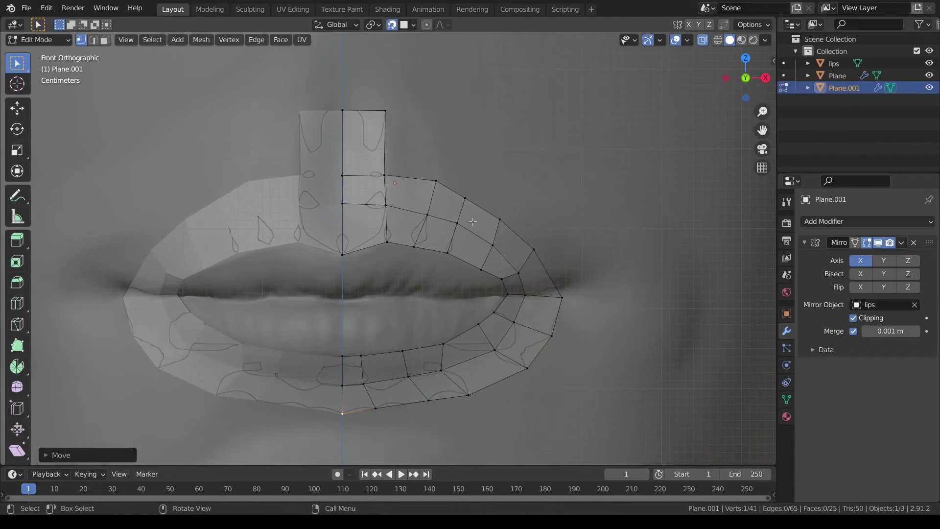
- Select the edge path along the outer loop from beside the philtrum around to below the lower lip
{"action": "key", "text": "2"}
{"action": "left_click", "coordinate": [412, 176]}
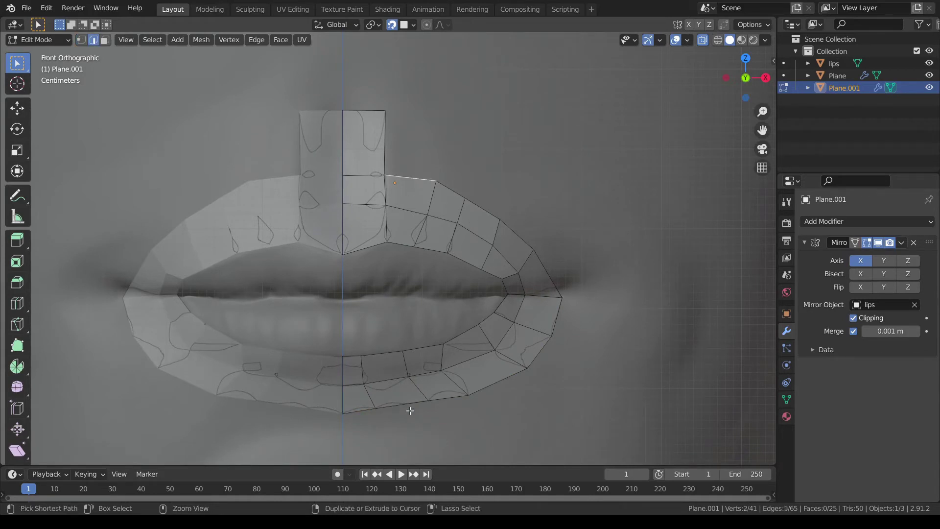
{"action": "left_click", "coordinate": [407, 405], "text": "ctrl"}
- Try extruding the selected edge path outward by scaling, turn snapping off, and undo that extrusion
{"action": "key", "text": "e"}
{"action": "key", "text": "s"}
{"action": "left_click", "coordinate": [482, 166]}
{"action": "left_click", "coordinate": [392, 25]}
{"action": "key", "text": "ctrl+z"}
{"action": "key", "text": "ctrl+z"}
- Extrude the selected edge path into another ring around the mouth, scaling it up and shifting it outward along X
{"action": "key", "text": "e"}
{"action": "key", "text": "s"}
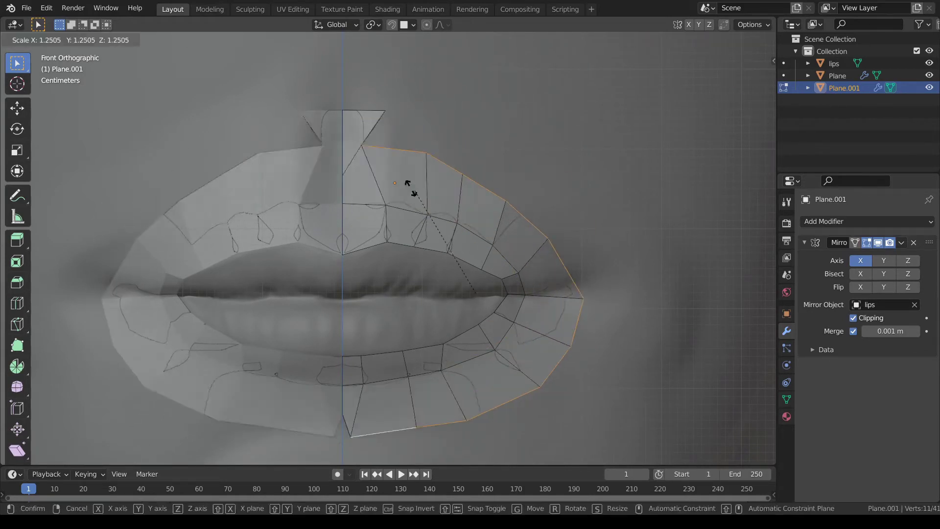
{"action": "left_click", "coordinate": [414, 190]}
{"action": "key", "text": "g"}
{"action": "key", "text": "x"}
{"action": "left_click", "coordinate": [440, 197]}
{"action": "key", "text": "s"}
{"action": "left_click", "coordinate": [465, 172]}
{"action": "key", "text": "g"}
{"action": "key", "text": "x"}
{"action": "left_click", "coordinate": [471, 167]}
- Extrude the second ring's bottom centre edge downward and flatten the new edge with a Z scale of 0
{"action": "left_click", "coordinate": [353, 416]}
{"action": "key", "text": "e"}
{"action": "left_click", "coordinate": [355, 461]}
{"action": "middle_click_drag", "start_coordinate": [355, 461], "coordinate": [372, 384], "text": "shift"}
{"action": "key", "text": "s"}
{"action": "key", "text": "z"}
{"action": "key", "text": "0"}
{"action": "key", "text": "Return"}
- Merge the flattened edge's outer vertex into the adjacent end vertex of the newest ring using At Last
{"action": "key", "text": "1"}
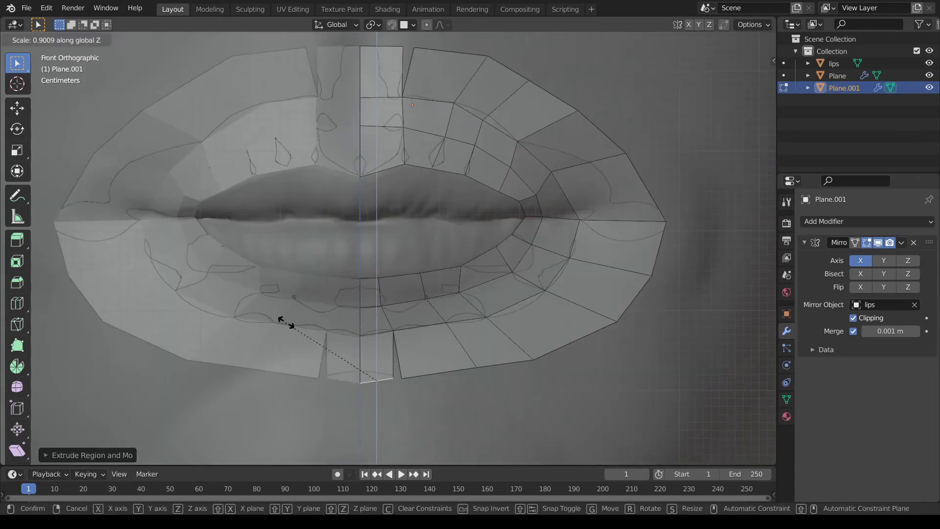
{"action": "left_click", "coordinate": [394, 383]}
{"action": "left_click", "coordinate": [400, 378], "text": "shift"}
{"action": "key", "text": "m"}
{"action": "key", "text": "l"}
- Turn snapping on and snap the newest ring's outer vertices from beside the philtrum past the mouth corner onto the face
{"action": "middle_click_drag", "start_coordinate": [322, 148], "coordinate": [314, 172], "text": "shift"}
{"action": "key", "text": "shift+Tab"}
{"action": "left_click_drag", "start_coordinate": [388, 70], "coordinate": [390, 72]}
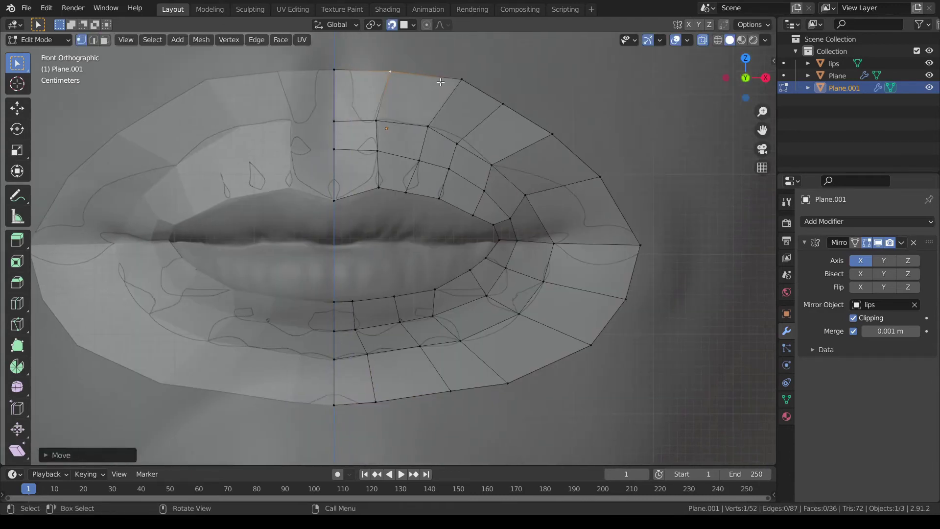
{"action": "left_click_drag", "start_coordinate": [461, 80], "coordinate": [459, 82]}
{"action": "left_click_drag", "start_coordinate": [503, 104], "coordinate": [506, 105]}
{"action": "left_click_drag", "start_coordinate": [552, 134], "coordinate": [554, 137]}
{"action": "left_click_drag", "start_coordinate": [600, 176], "coordinate": [597, 175]}
{"action": "left_click_drag", "start_coordinate": [626, 299], "coordinate": [622, 303]}
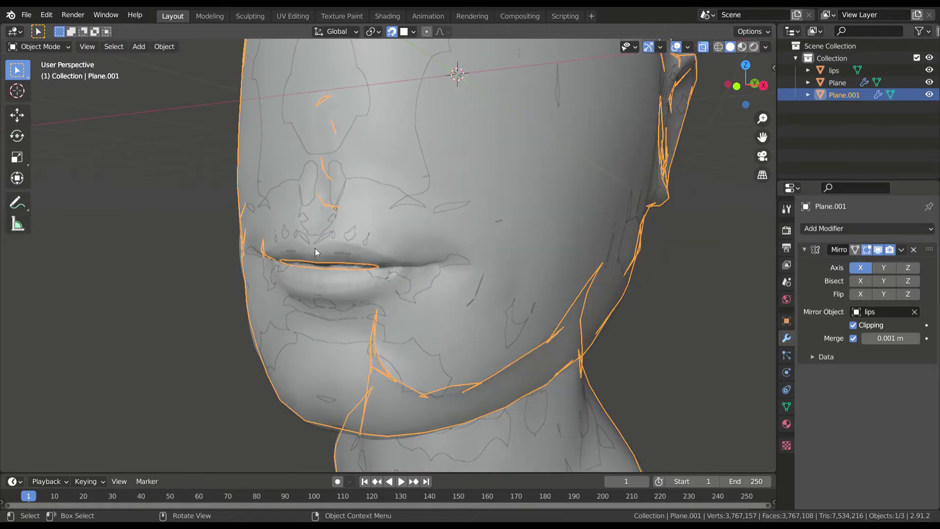
- Turn X-ray off to view the retopology mesh over the sculpted head from the side and front
{"action": "middle_click_drag", "start_coordinate": [315, 247], "coordinate": [635, 65]}
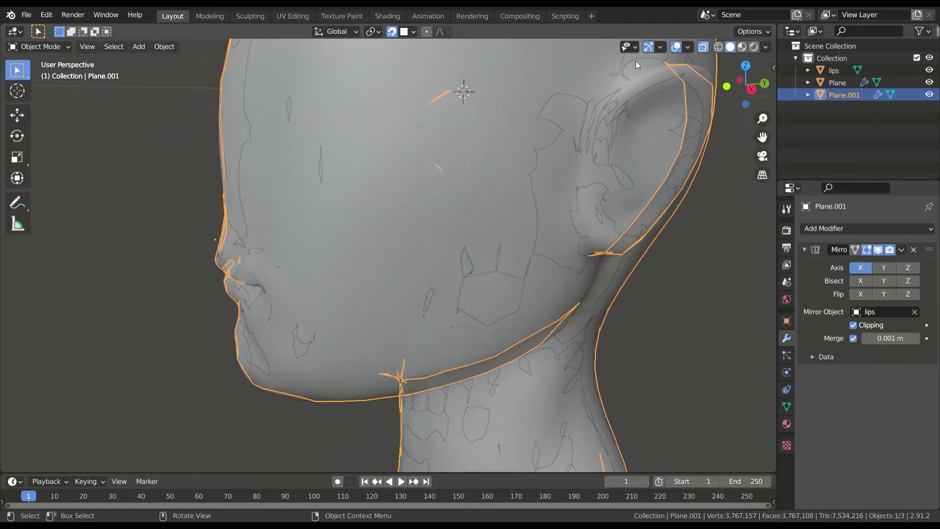
{"action": "left_click", "coordinate": [703, 47]}
{"action": "middle_click_drag", "start_coordinate": [295, 211], "coordinate": [352, 205]}
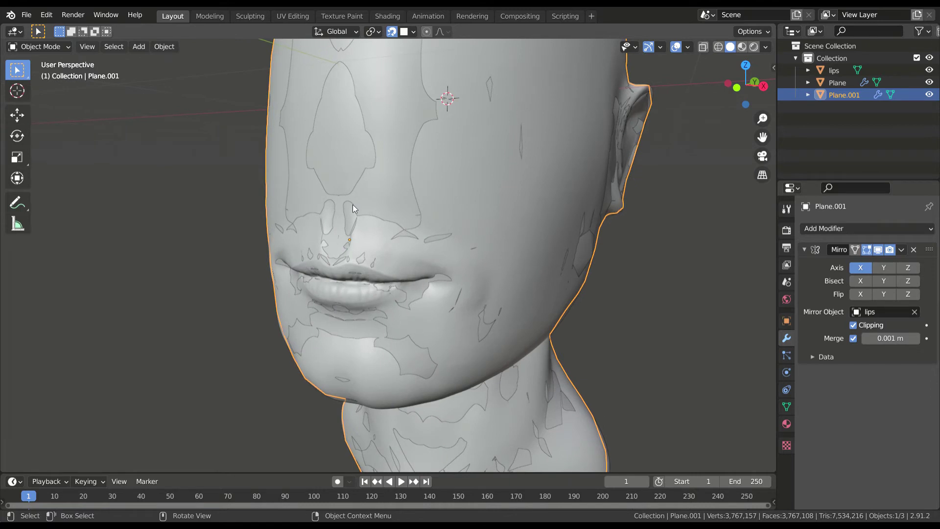
- Rename the Plane.001 retopology object as "lips lowpoly"
{"action": "scroll", "coordinate": [353, 204], "scroll_direction": "down", "scroll_amount": 4}
{"action": "middle_click_drag", "start_coordinate": [309, 231], "coordinate": [293, 230]}
{"action": "double_click", "coordinate": [848, 97]}
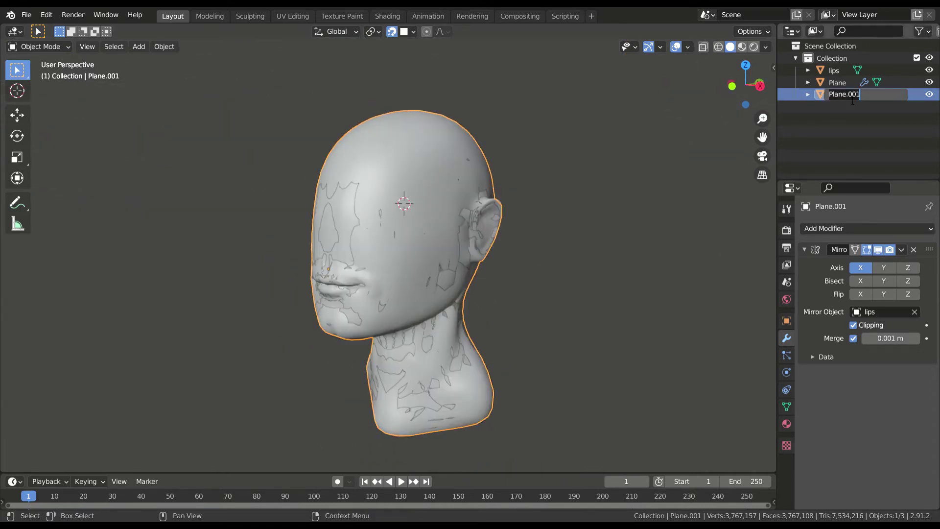
{"action": "key", "text": "BackSpace"}
{"action": "key", "text": "Return"}
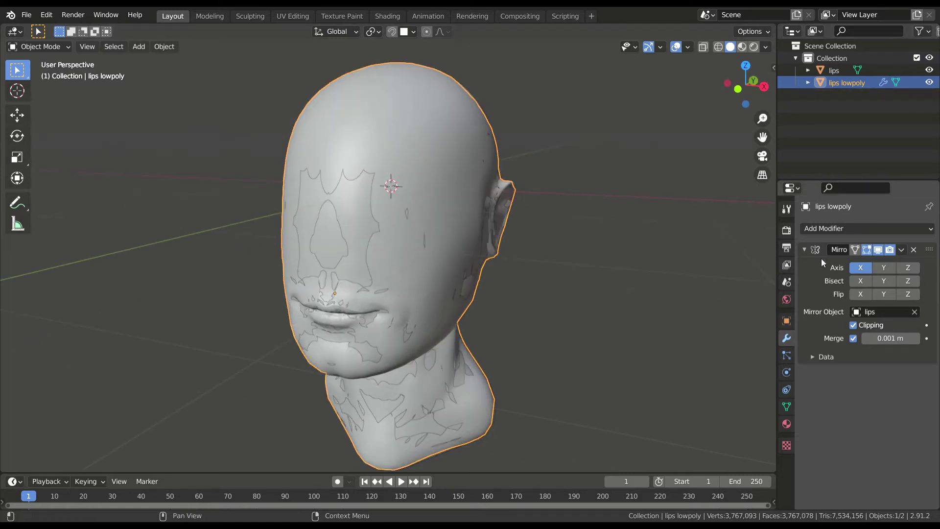
- Apply the Mirror modifier on the low-poly head and check the full mesh in Edit Mode
{"action": "left_click", "coordinate": [902, 251]}
{"action": "left_click", "coordinate": [879, 259]}
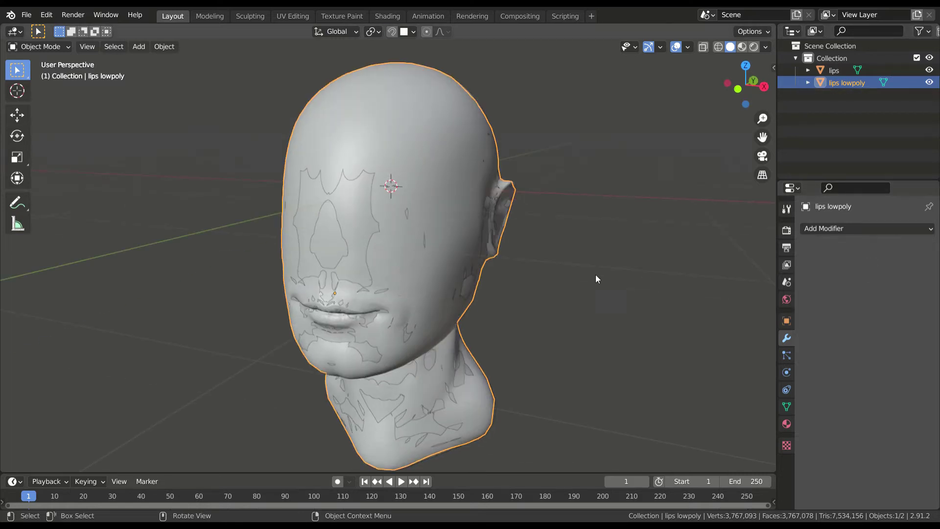
{"action": "middle_click_drag", "start_coordinate": [595, 274], "coordinate": [465, 235]}
{"action": "key", "text": "Tab"}
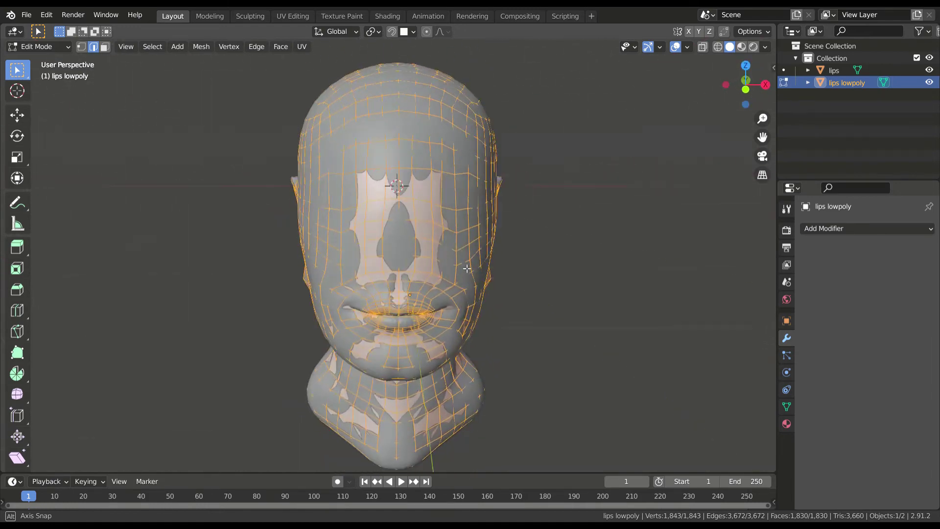
{"action": "middle_click_drag", "start_coordinate": [467, 268], "coordinate": [405, 259]}
{"action": "key", "text": "Tab"}
- Add a Shrinkwrap modifier to the low-poly head with the lips sculpt as its target
{"action": "left_click", "coordinate": [844, 228]}
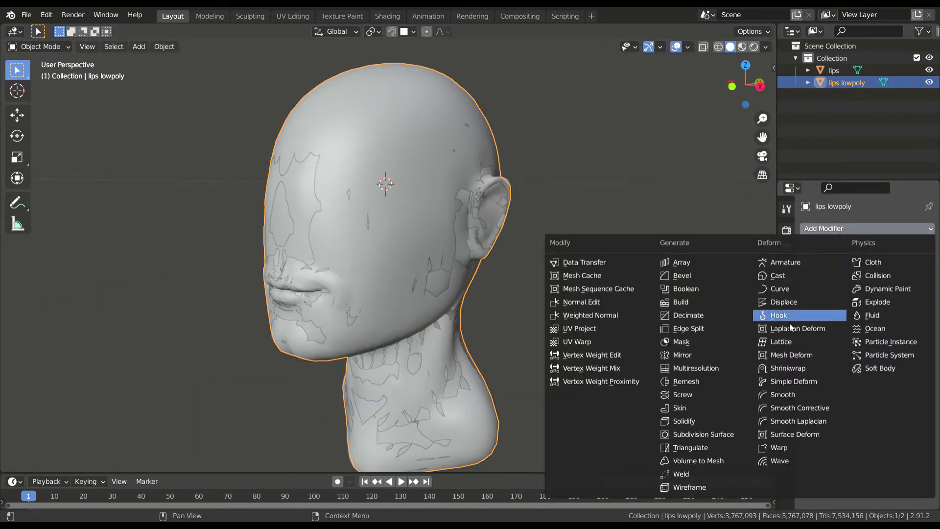
{"action": "left_click", "coordinate": [788, 368]}
{"action": "left_click", "coordinate": [862, 301]}
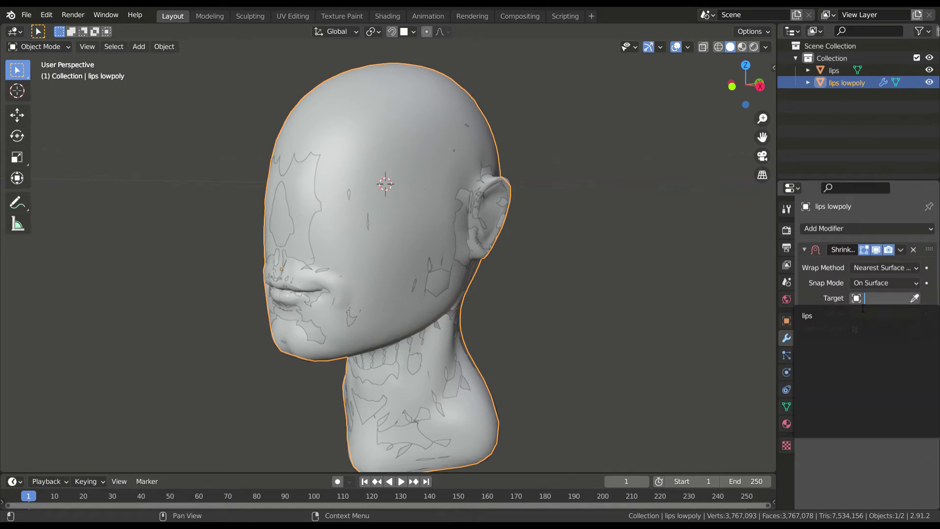
{"action": "left_click", "coordinate": [834, 316]}
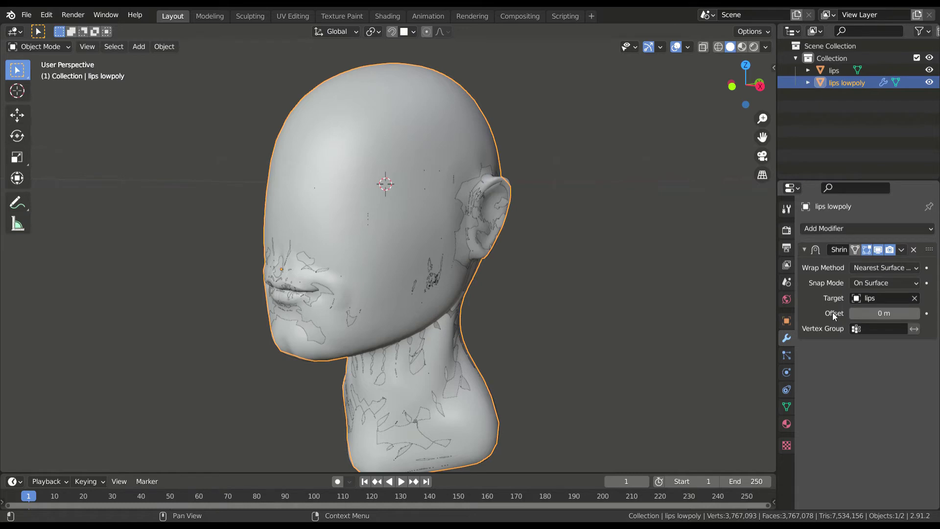
- Add a Subdivision Surface modifier to the low-poly head after the Shrinkwrap
{"action": "scroll", "coordinate": [535, 237], "scroll_direction": "up", "scroll_amount": 3}
{"action": "left_click", "coordinate": [823, 230]}
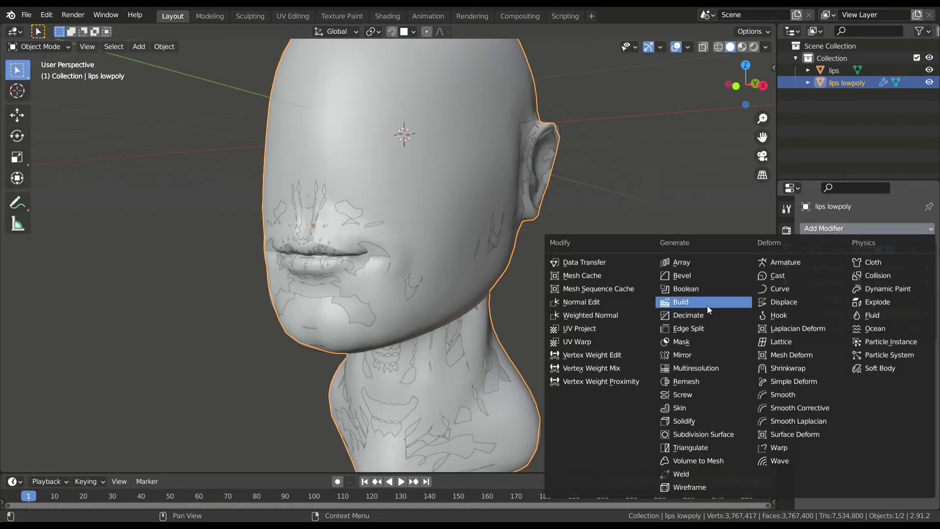
{"action": "left_click", "coordinate": [719, 433]}
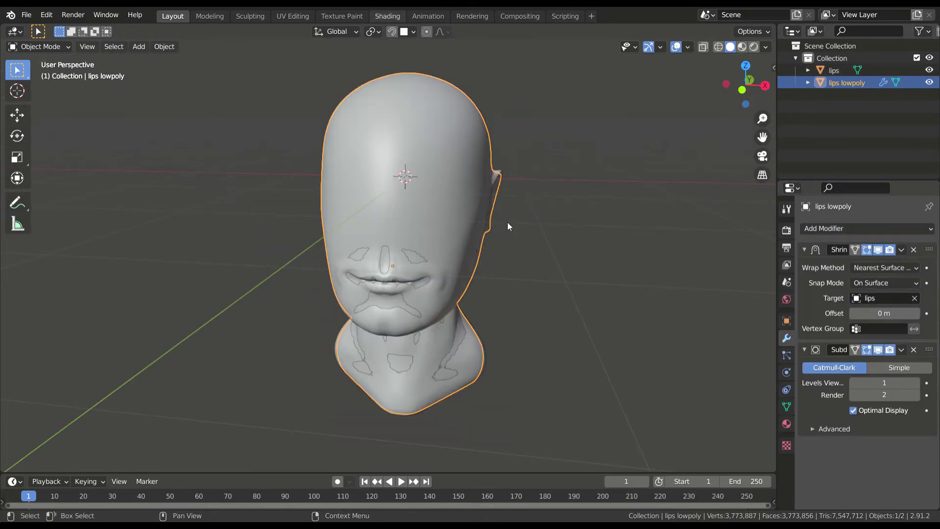
- Switch to the Shading workspace with the low-poly head in view
{"action": "key", "text": "ctrl+Page_Down"}
{"action": "key", "text": "ctrl+Page_Down"}
{"action": "key", "text": "ctrl+Page_Down"}
{"action": "key", "text": "ctrl+Page_Down"}
{"action": "key", "text": "ctrl+Page_Down"}
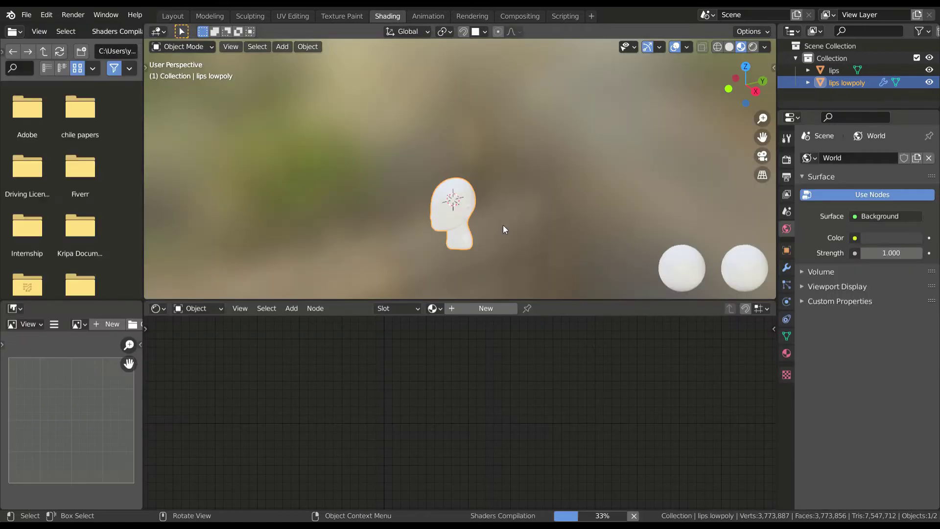
{"action": "scroll", "coordinate": [513, 237], "scroll_direction": "up", "scroll_amount": 2}
{"action": "middle_click_drag", "start_coordinate": [469, 180], "coordinate": [478, 92], "text": "shift"}
{"action": "scroll", "coordinate": [430, 156], "scroll_direction": "up", "scroll_amount": 2}
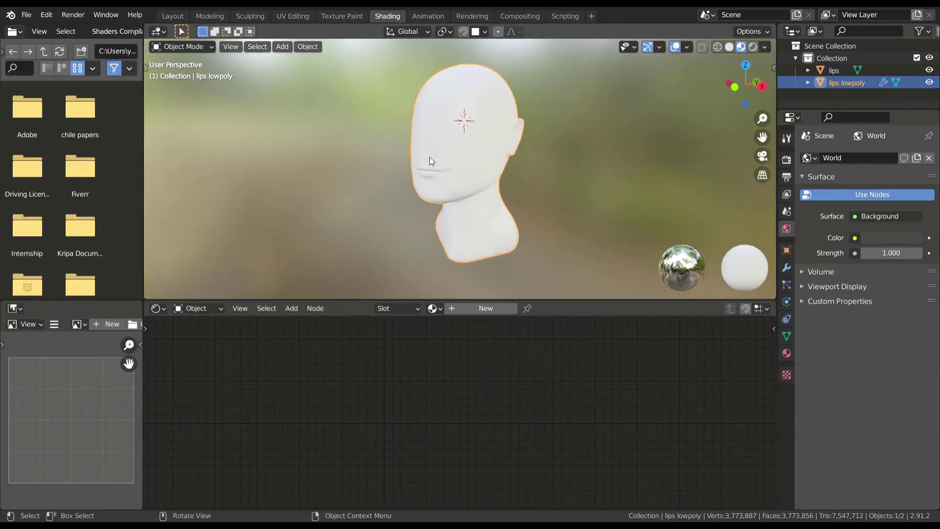
{"action": "scroll", "coordinate": [498, 172], "scroll_direction": "up", "scroll_amount": 4}
{"action": "middle_click_drag", "start_coordinate": [430, 157], "coordinate": [438, 178]}
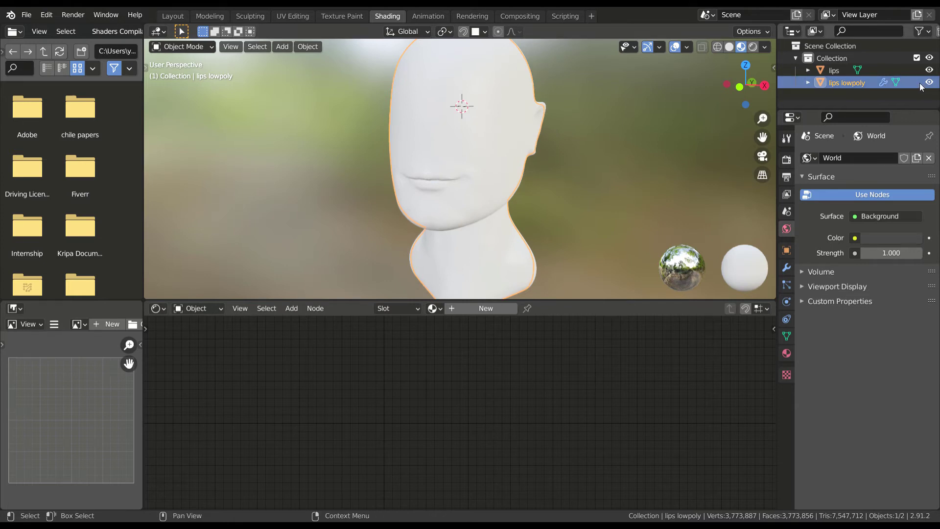
- Create a new material for the low-poly head and enlarge the shader node area
{"action": "left_click", "coordinate": [484, 310]}
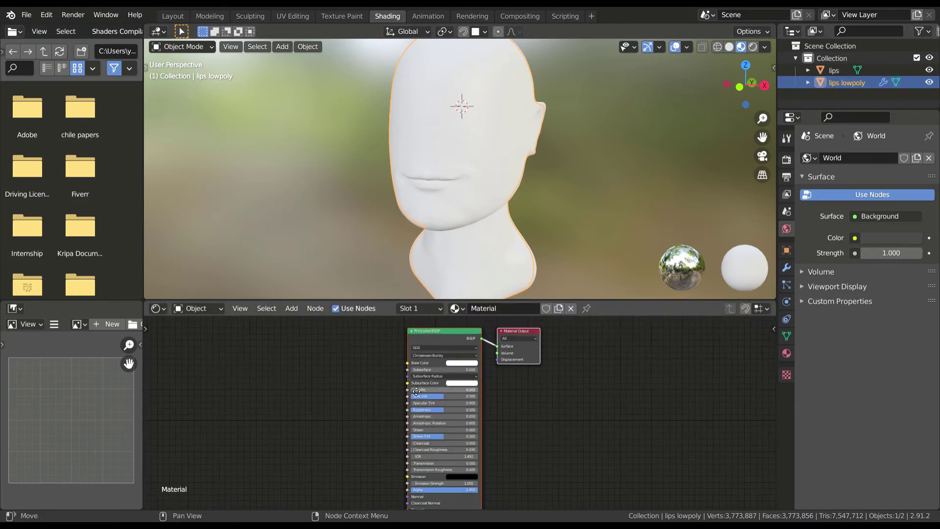
{"action": "middle_click_drag", "start_coordinate": [416, 391], "coordinate": [479, 352]}
{"action": "scroll", "coordinate": [435, 377], "scroll_direction": "down", "scroll_amount": 2}
{"action": "scroll", "coordinate": [480, 352], "scroll_direction": "up", "scroll_amount": 3}
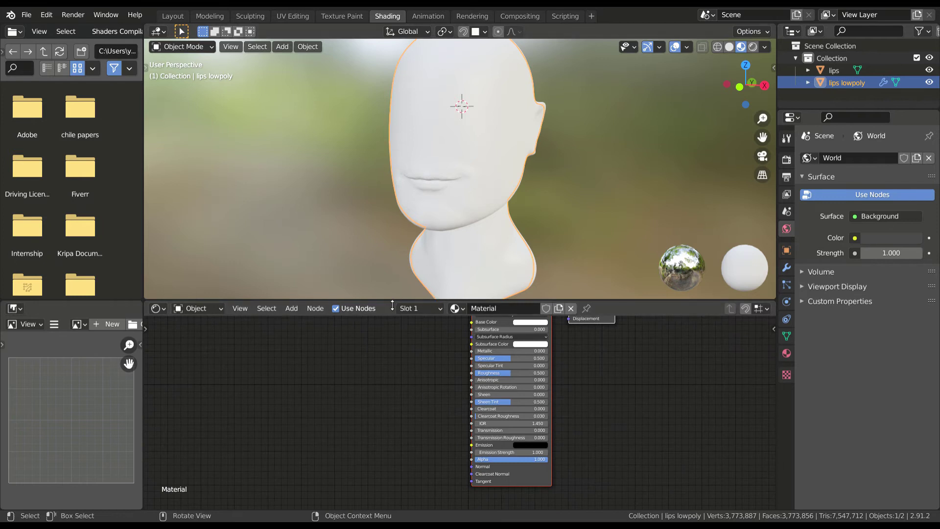
{"action": "left_click_drag", "start_coordinate": [392, 305], "coordinate": [386, 275]}
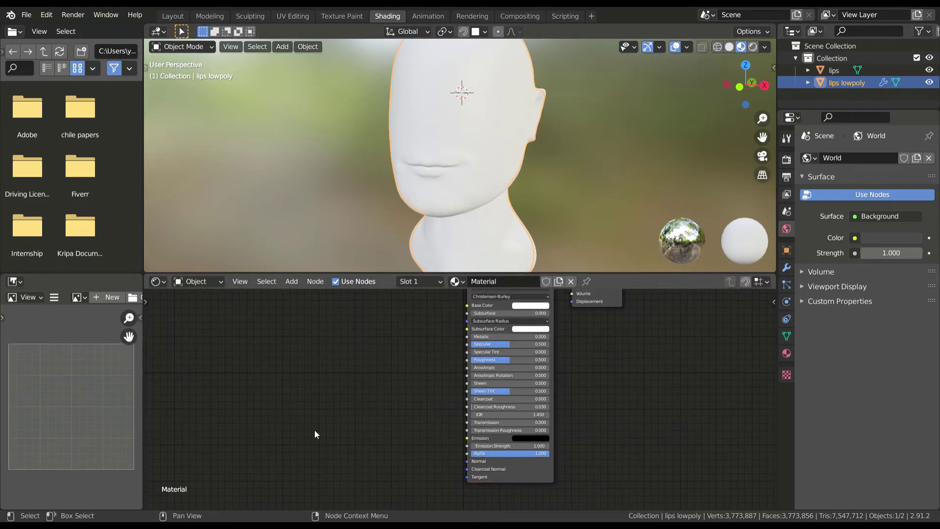
- Add a Normal Map node beside the Principled BSDF node, on its input side
{"action": "key", "text": "shift+a"}
{"action": "mouse_move", "coordinate": [287, 431]}
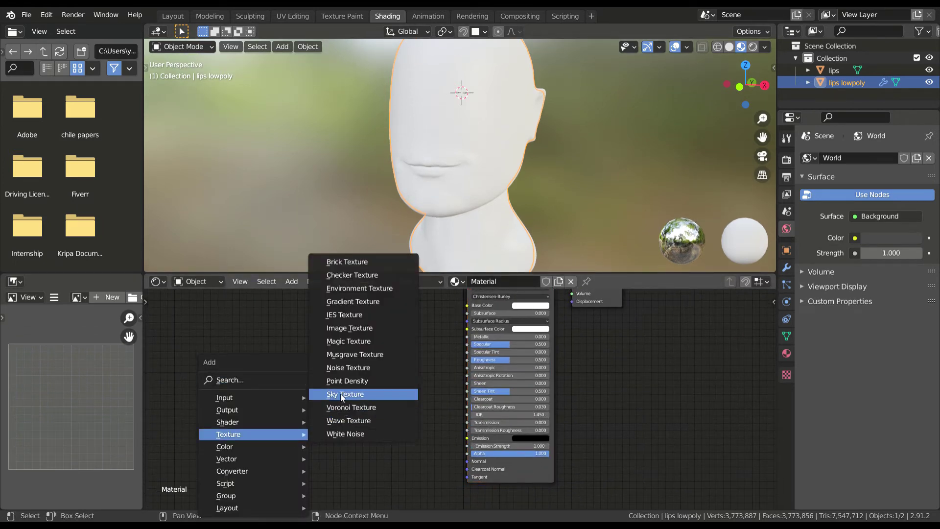
{"action": "mouse_move", "coordinate": [242, 456]}
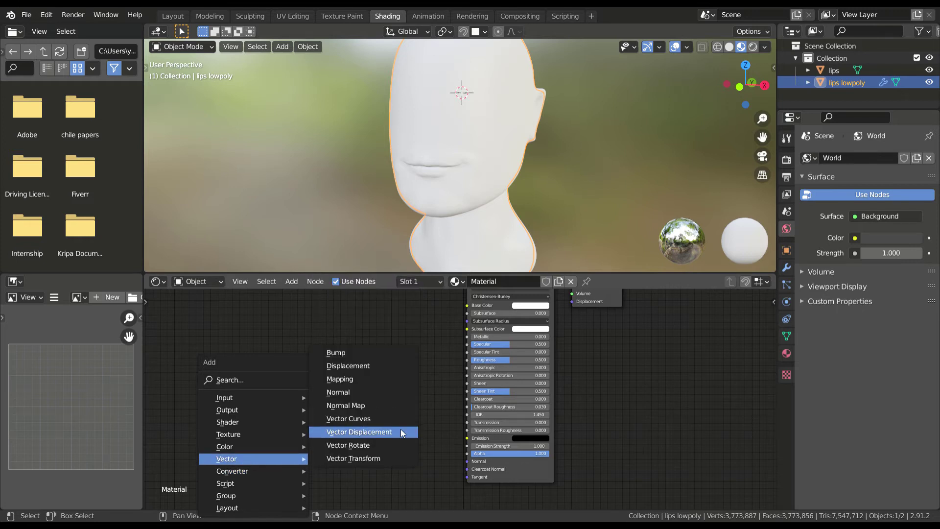
{"action": "left_click", "coordinate": [353, 405]}
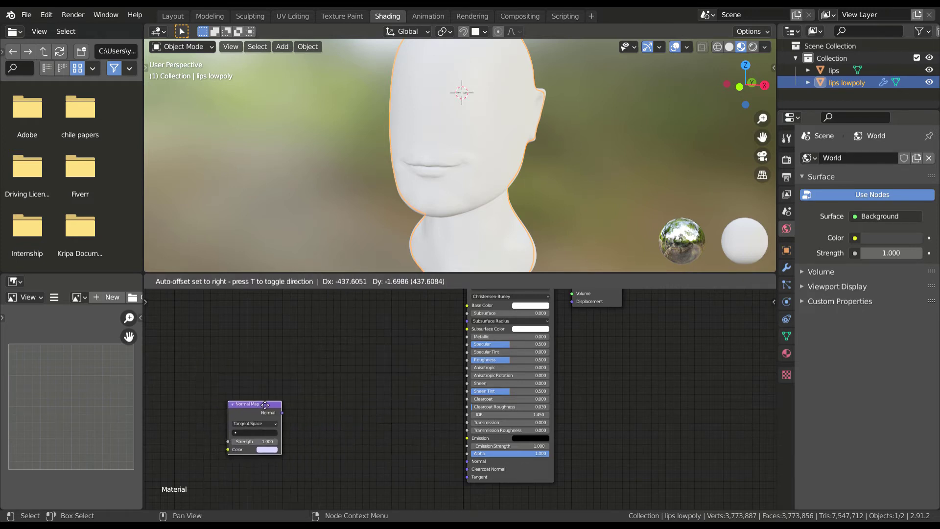
{"action": "left_click", "coordinate": [376, 417]}
- Add an Image Texture node in front of the Normal Map node
{"action": "middle_click_drag", "start_coordinate": [214, 444], "coordinate": [333, 402]}
{"action": "key", "text": "shift+a"}
{"action": "mouse_move", "coordinate": [333, 402]}
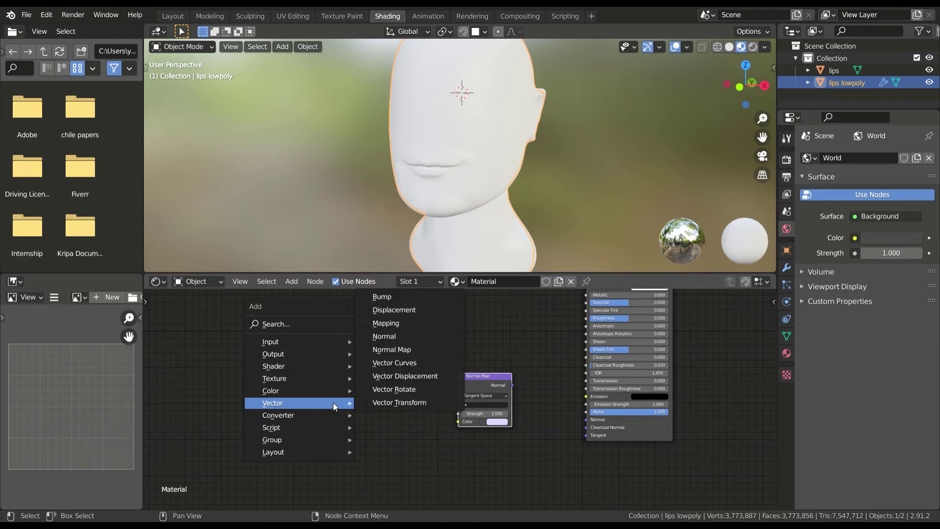
{"action": "mouse_move", "coordinate": [298, 377]}
{"action": "left_click", "coordinate": [395, 279]}
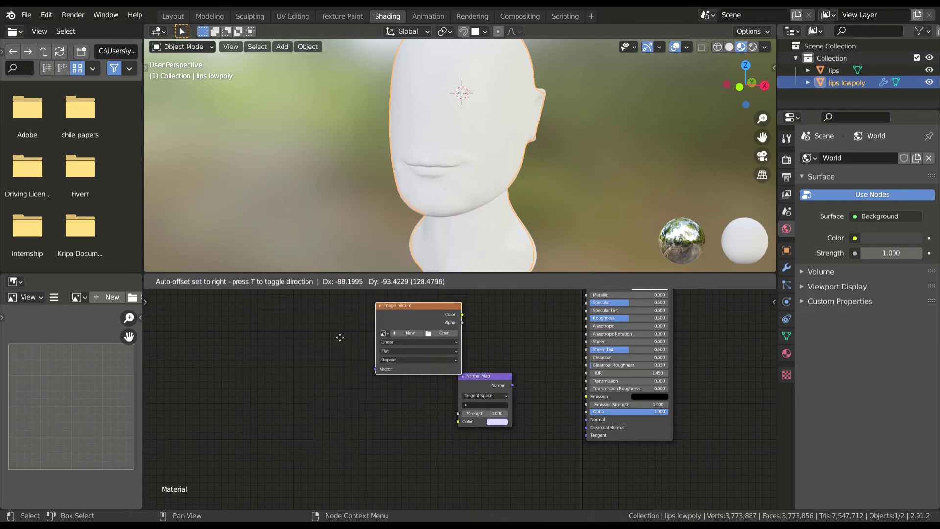
{"action": "left_click", "coordinate": [310, 370]}
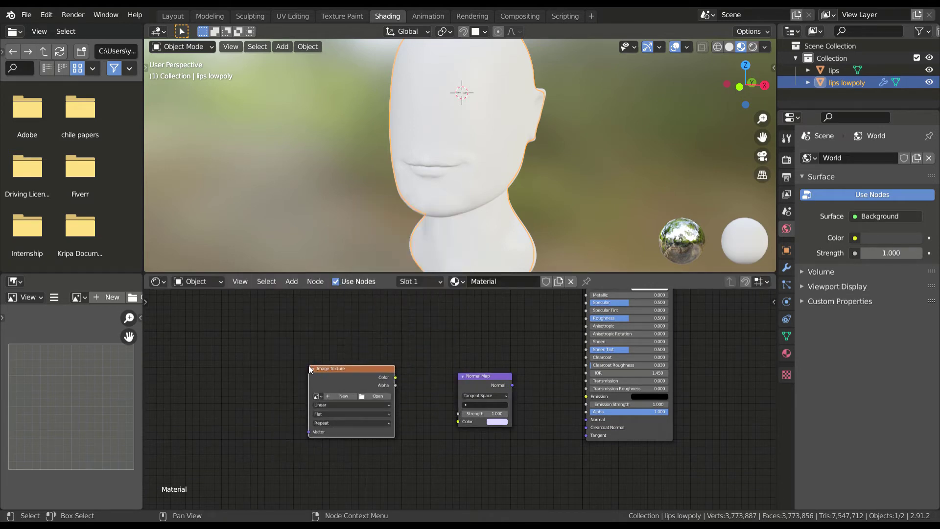
- Create a 2048 x 2048 px image named "Face Normal Map" without alpha and set its color space to Non-Color
{"action": "left_click", "coordinate": [335, 396]}
{"action": "left_click", "coordinate": [336, 399]}
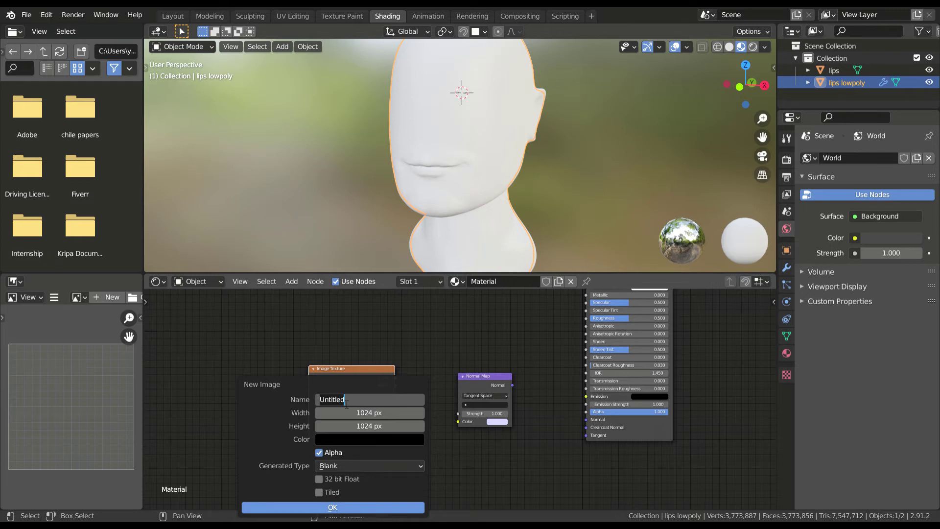
{"action": "type", "text": "Face Normal Map"}
{"action": "left_click", "coordinate": [374, 413]}
{"action": "left_click_drag", "start_coordinate": [372, 412], "coordinate": [371, 423]}
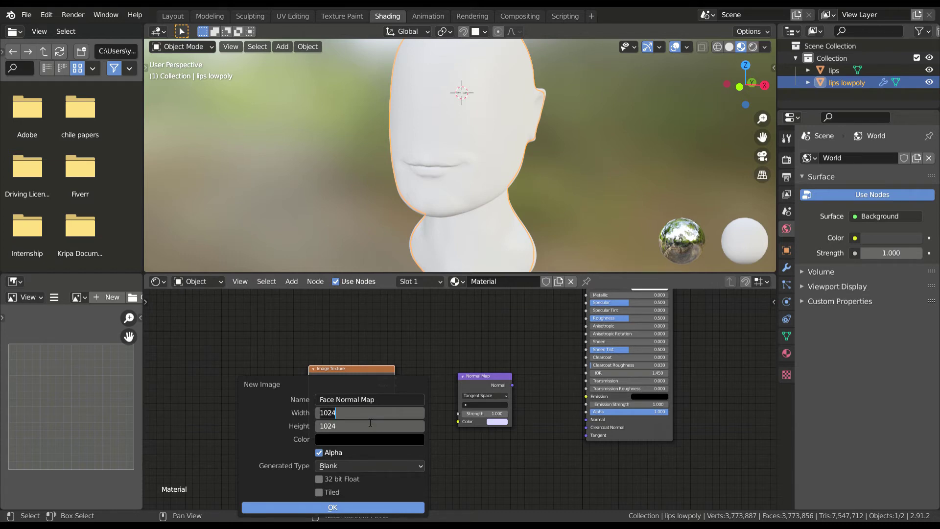
{"action": "type", "text": "2048"}
{"action": "key", "text": "Return"}
{"action": "left_click", "coordinate": [318, 452]}
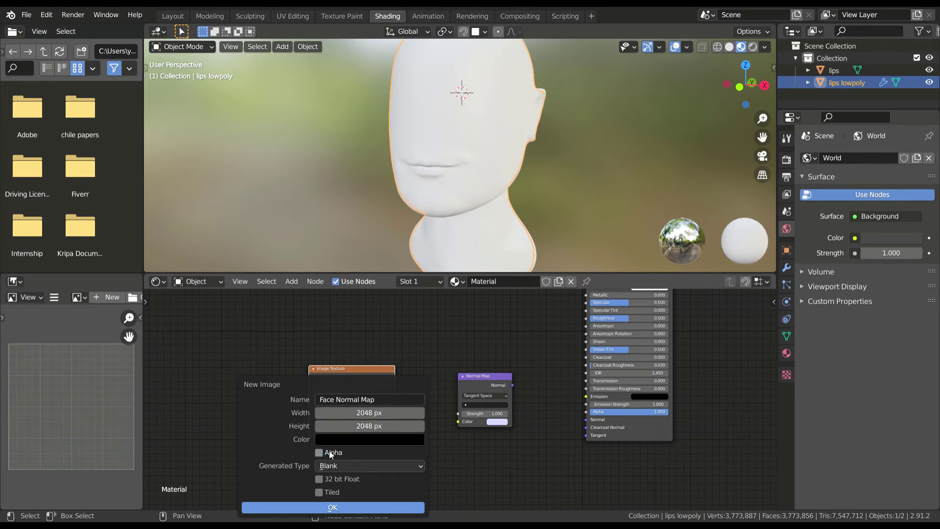
{"action": "left_click", "coordinate": [324, 507]}
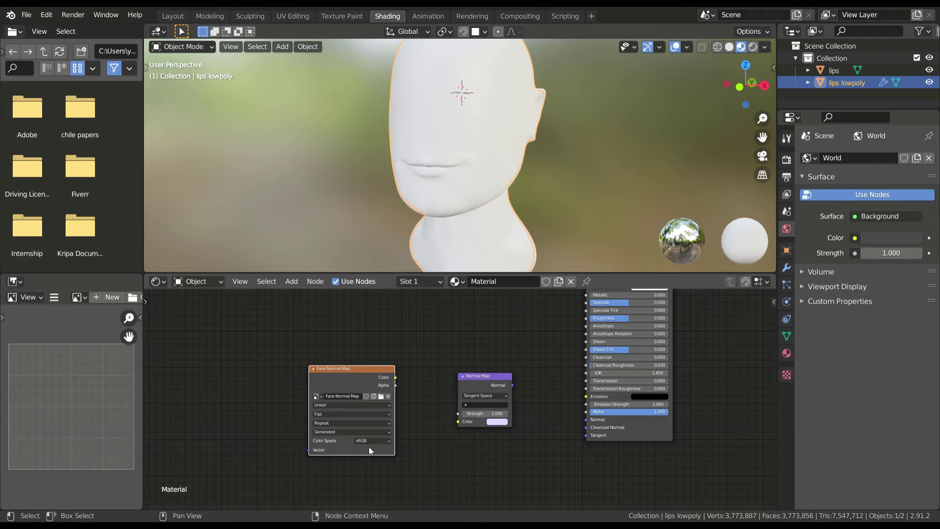
{"action": "left_click", "coordinate": [363, 440]}
{"action": "left_click", "coordinate": [372, 472]}
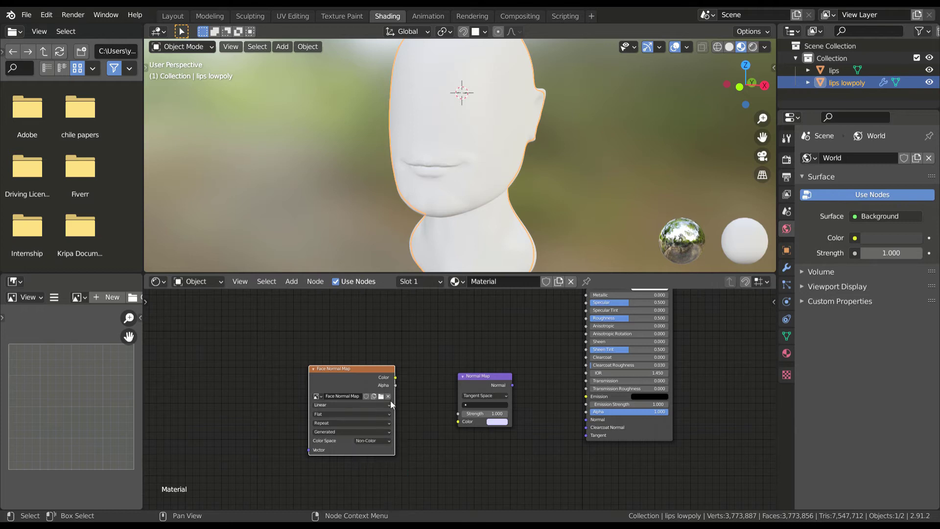
- Connect the image's Color through the Normal Map node to the Principled BSDF's Normal input, leaving the image node selected
{"action": "left_click_drag", "start_coordinate": [396, 378], "coordinate": [458, 421]}
{"action": "left_click_drag", "start_coordinate": [512, 385], "coordinate": [591, 420]}
{"action": "scroll", "coordinate": [443, 334], "scroll_direction": "down", "scroll_amount": 2}
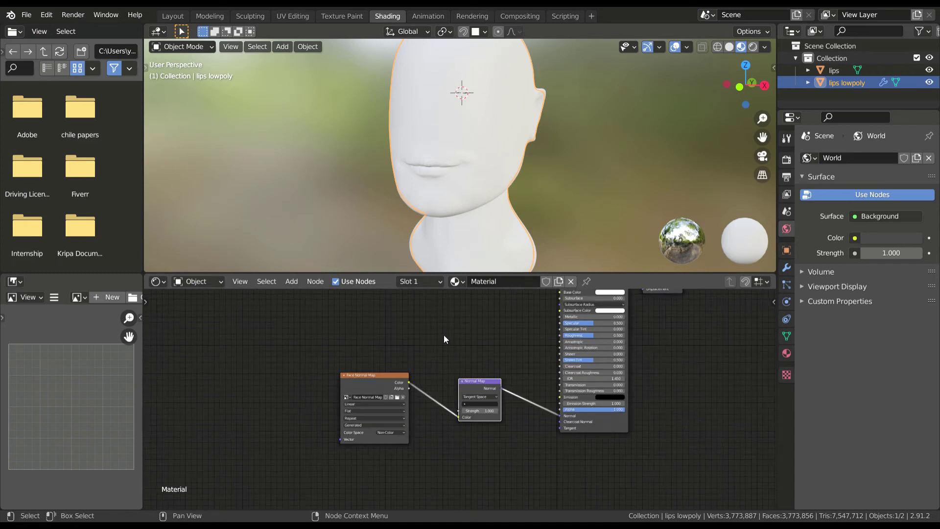
{"action": "left_click", "coordinate": [383, 391]}
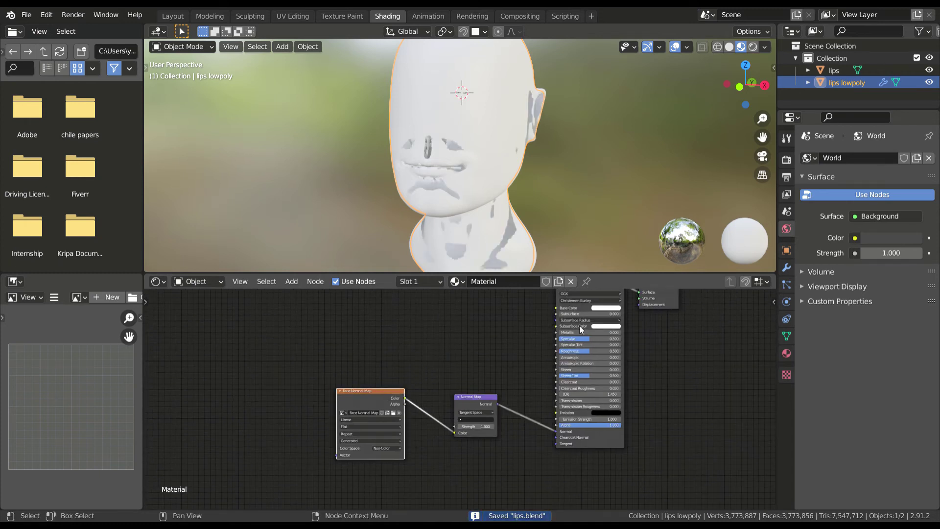
- Set the render engine to Cycles and its device to GPU Compute
{"action": "left_click", "coordinate": [782, 159]}
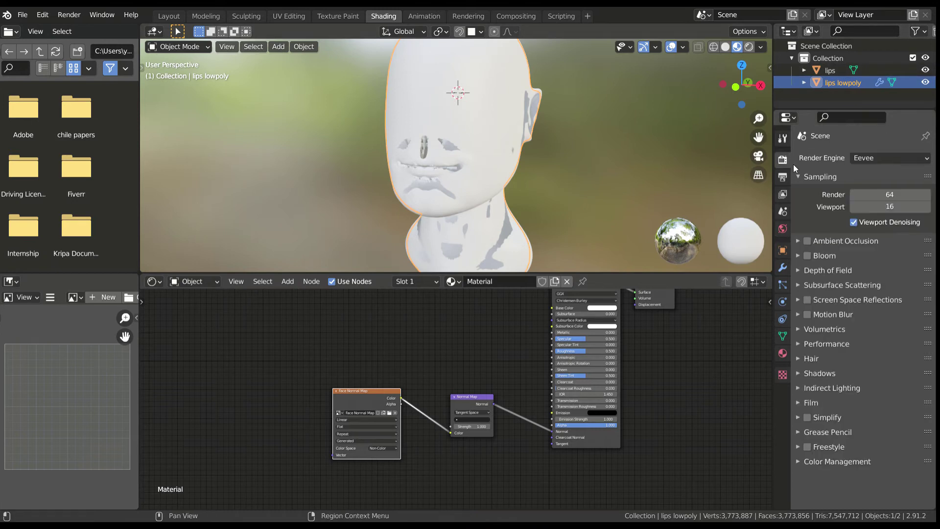
{"action": "left_click", "coordinate": [877, 160]}
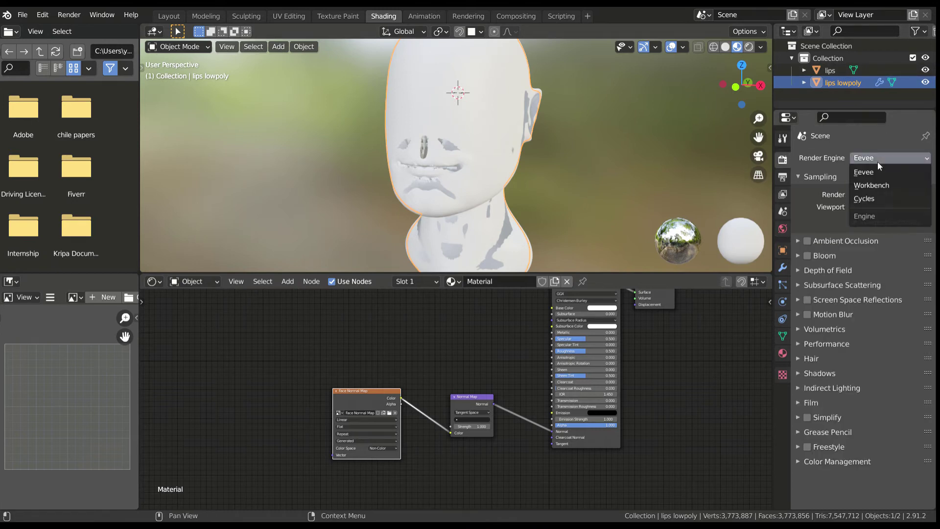
{"action": "left_click", "coordinate": [870, 198]}
{"action": "left_click", "coordinate": [875, 186]}
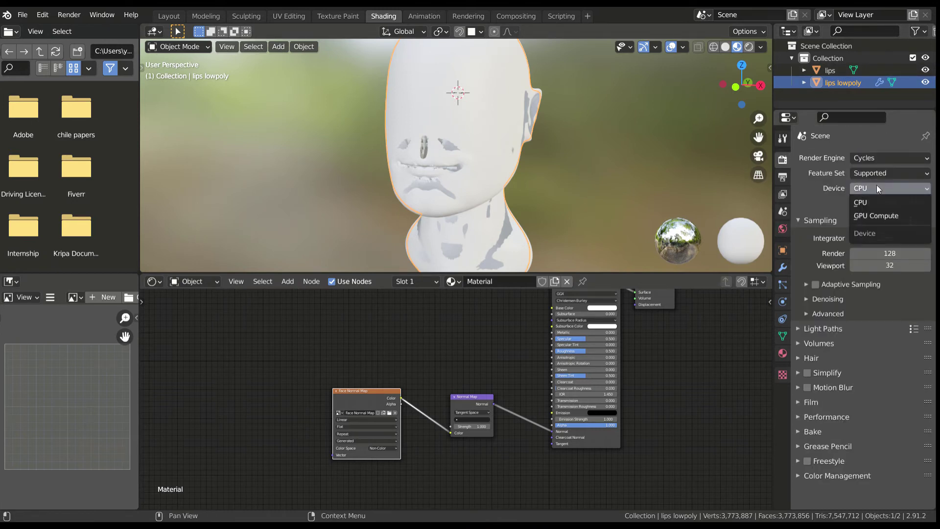
{"action": "left_click", "coordinate": [874, 213]}
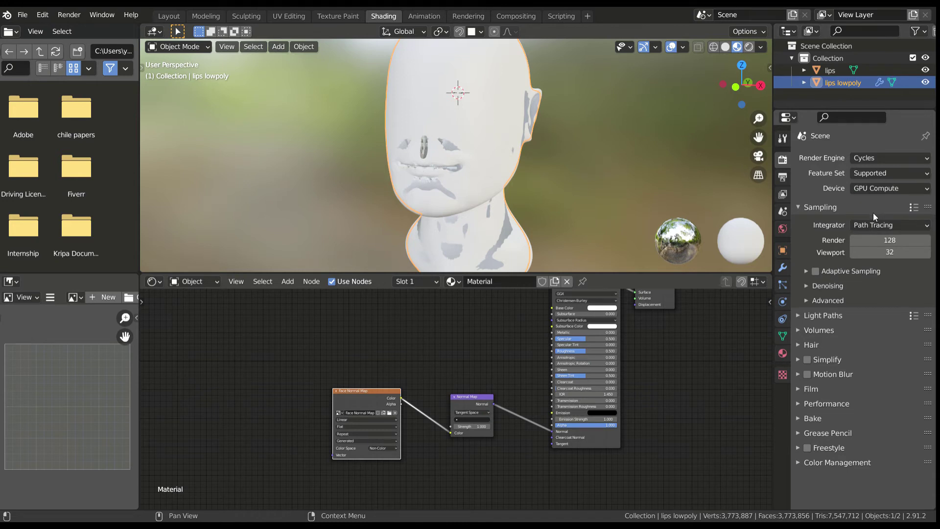
- Set the Cycles render samples to 32
{"action": "left_click", "coordinate": [884, 239]}
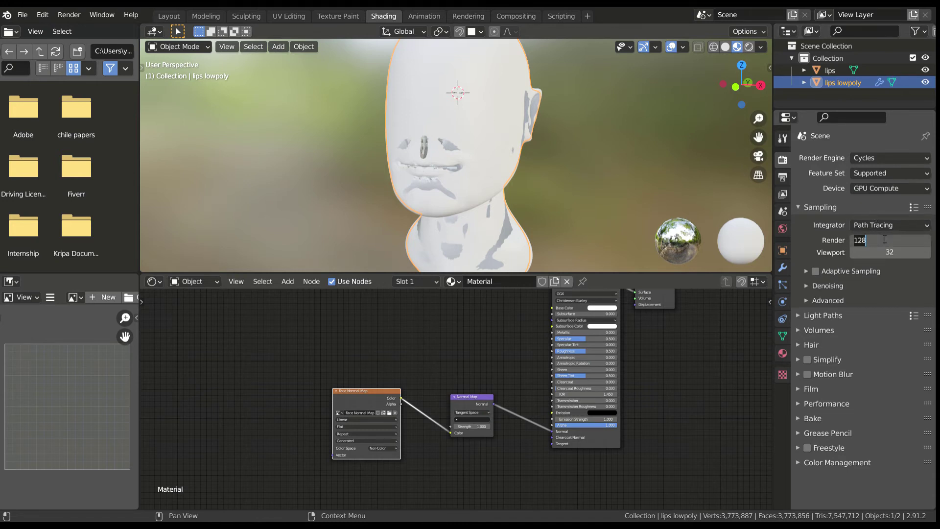
{"action": "key", "text": "Return"}
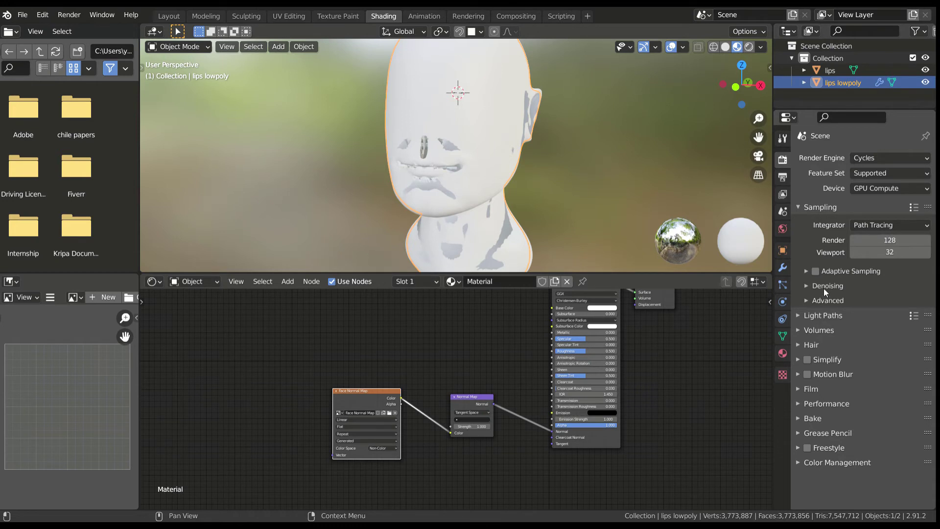
{"action": "left_click", "coordinate": [887, 240]}
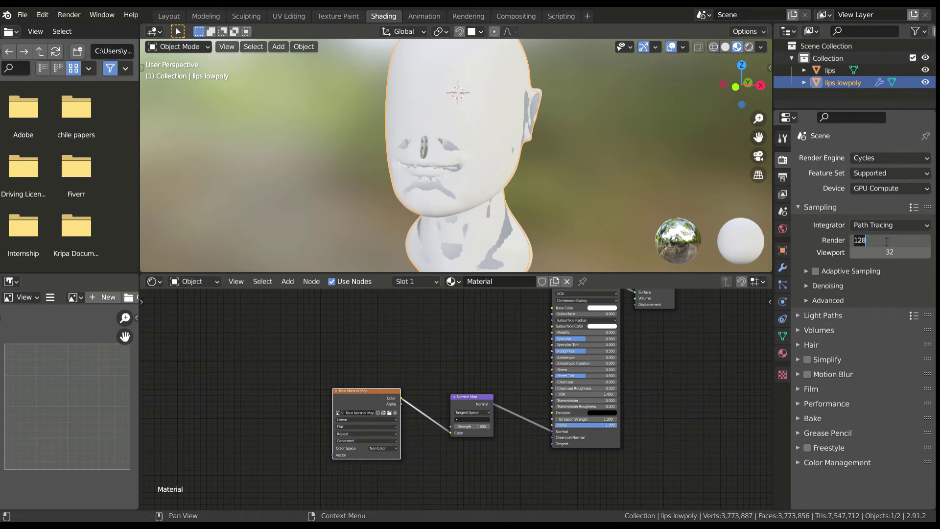
{"action": "type", "text": "32"}
{"action": "key", "text": "Return"}
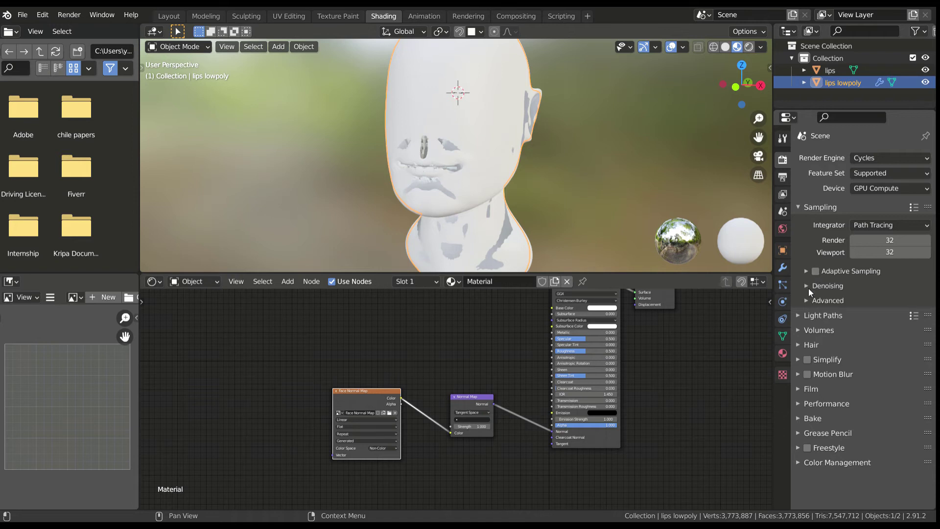
{"action": "left_click", "coordinate": [832, 288]}
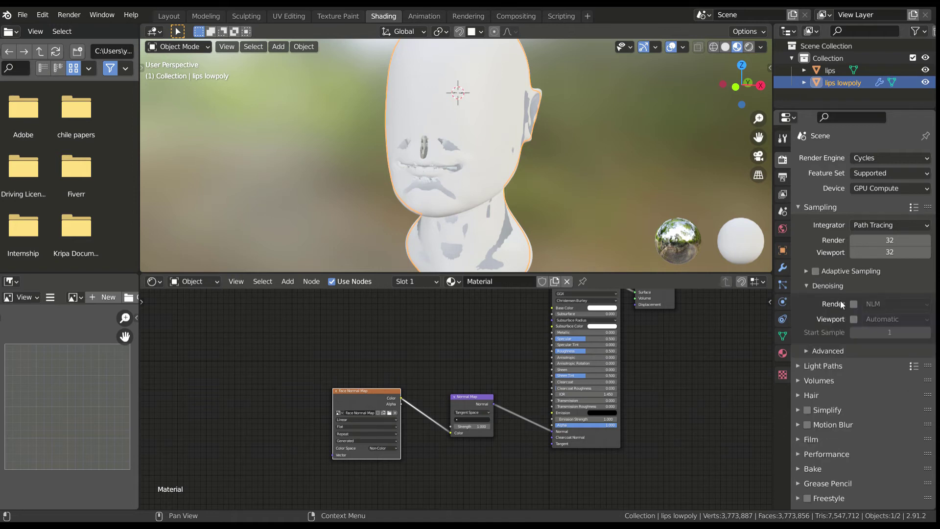
{"action": "left_click", "coordinate": [809, 287]}
- Set the bake type to Normal and enable Selected to Active with its options expanded
{"action": "left_click", "coordinate": [800, 417]}
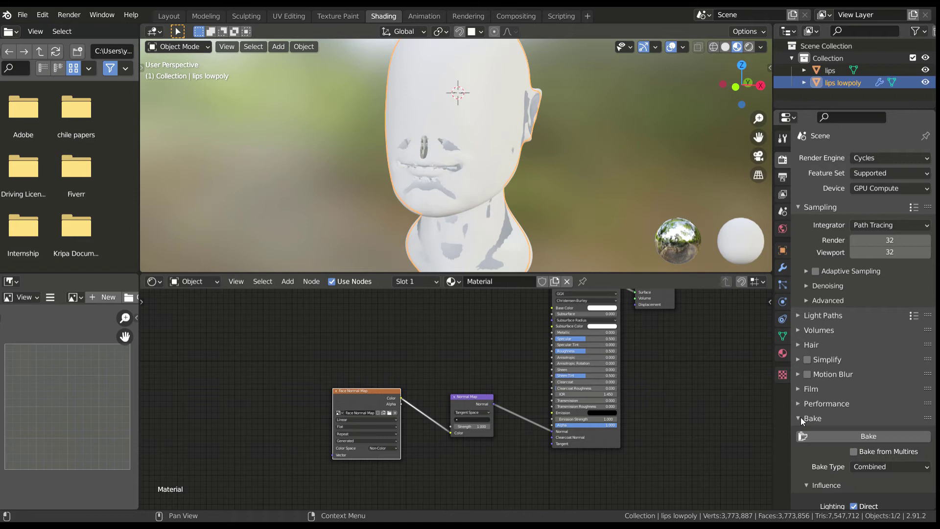
{"action": "scroll", "coordinate": [856, 433], "scroll_direction": "down", "scroll_amount": 3}
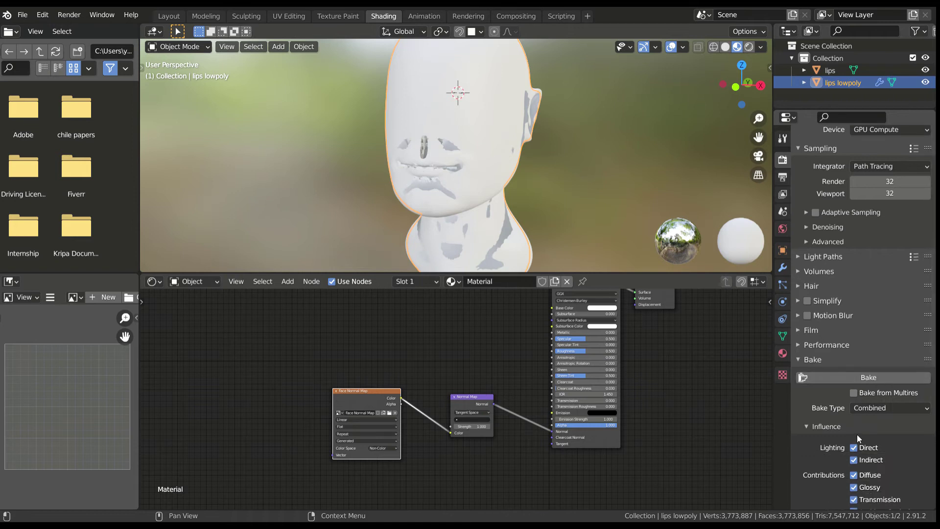
{"action": "left_click", "coordinate": [874, 409]}
{"action": "left_click", "coordinate": [853, 350]}
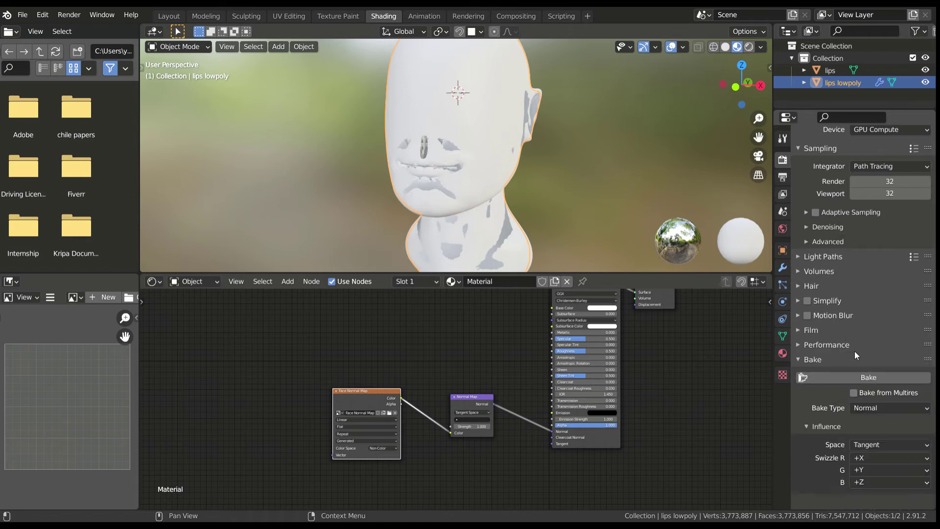
{"action": "scroll", "coordinate": [818, 421], "scroll_direction": "down", "scroll_amount": 2}
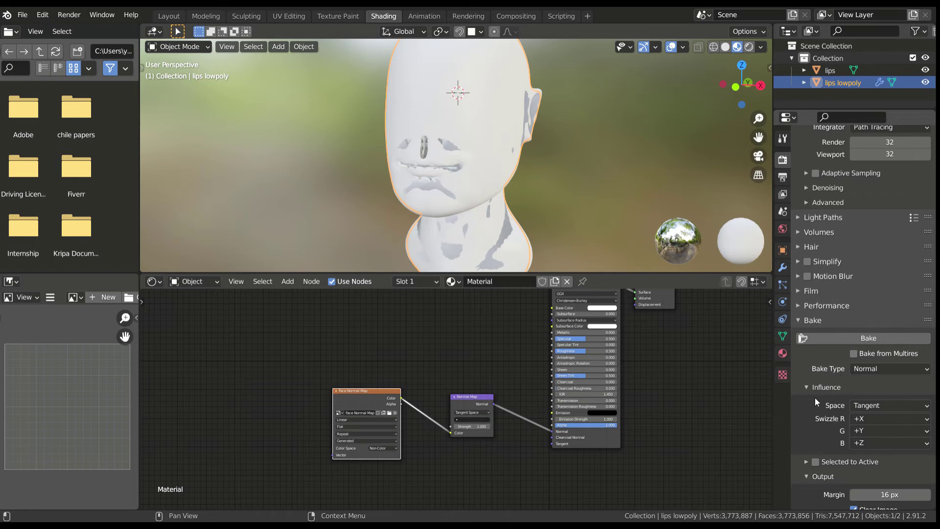
{"action": "scroll", "coordinate": [818, 409], "scroll_direction": "down", "scroll_amount": 2}
{"action": "scroll", "coordinate": [818, 407], "scroll_direction": "down", "scroll_amount": 1}
{"action": "left_click", "coordinate": [815, 406]}
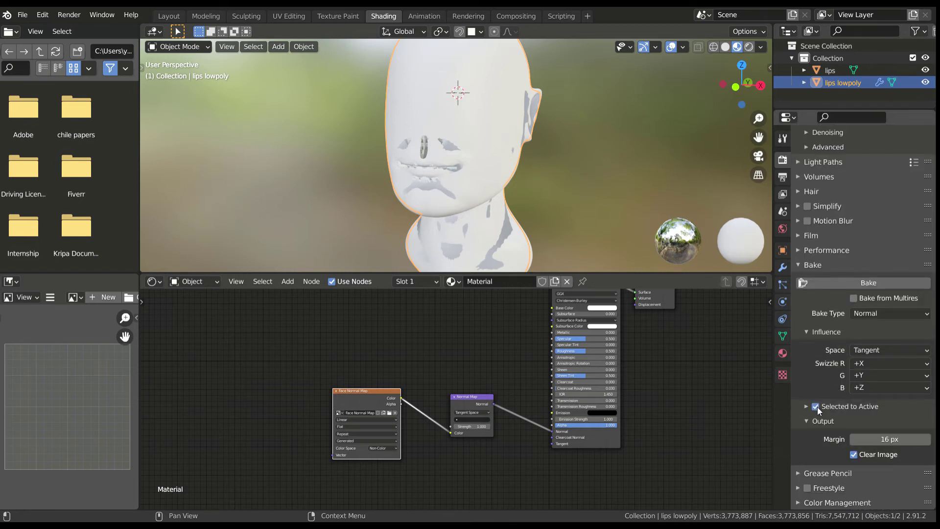
{"action": "left_click", "coordinate": [806, 405]}
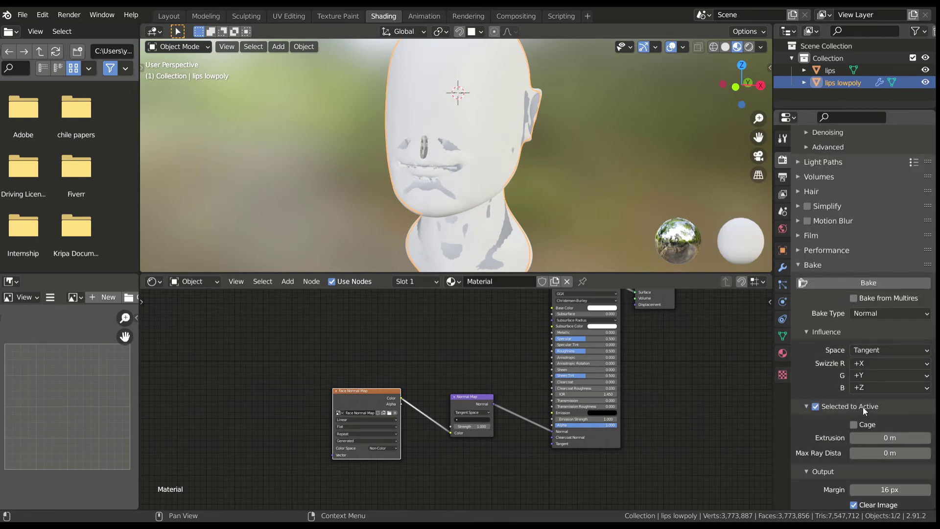
- Set the bake extrusion to 0.5 m and the max ray distance to 0.3 m, and enable Cage
{"action": "left_click", "coordinate": [879, 441]}
{"action": "type", "text": "0.5"}
{"action": "key", "text": "Return"}
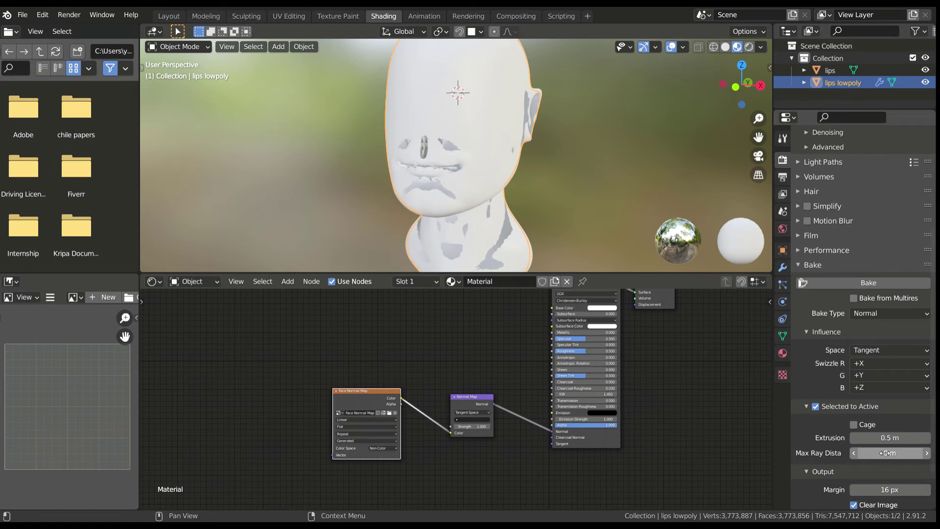
{"action": "left_click", "coordinate": [885, 452]}
{"action": "type", "text": "0.3"}
{"action": "key", "text": "Return"}
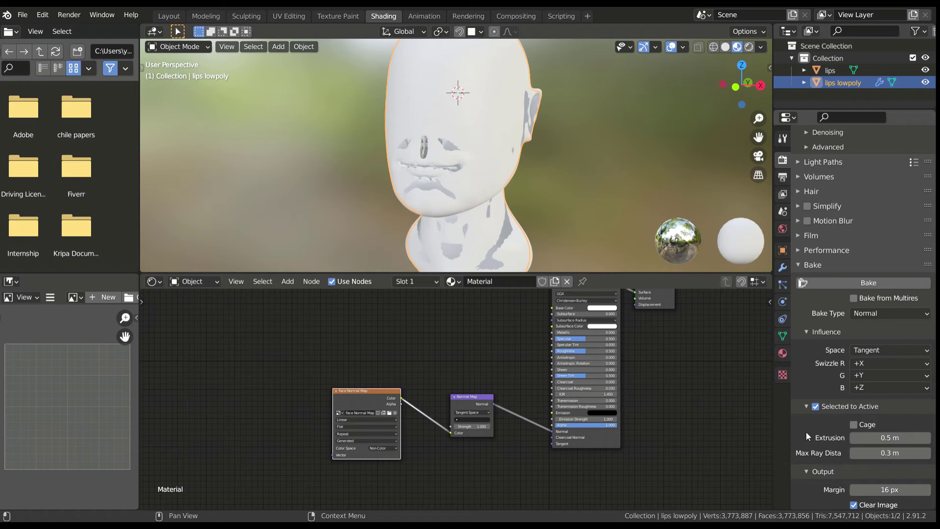
{"action": "left_click", "coordinate": [853, 424]}
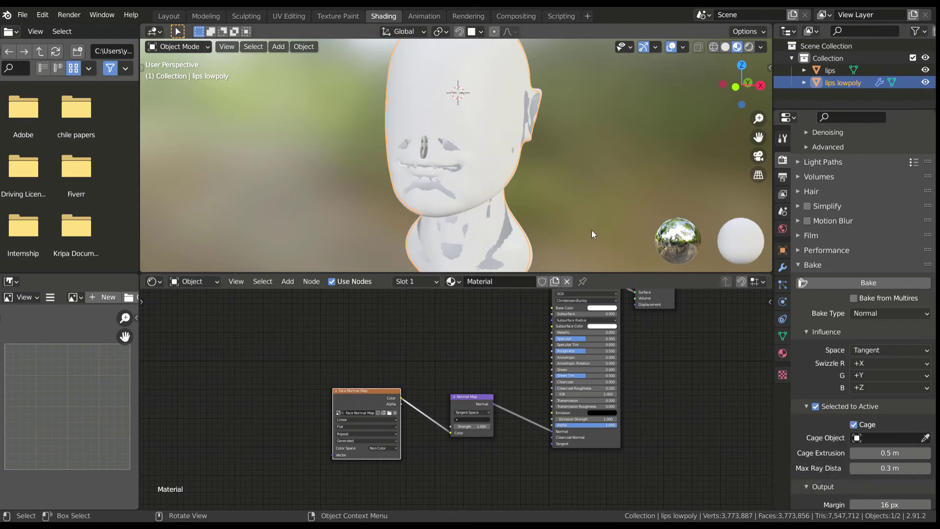
- Duplicate the low-poly head in place and rename the copy "cage"
{"action": "middle_click_drag", "start_coordinate": [558, 188], "coordinate": [536, 201]}
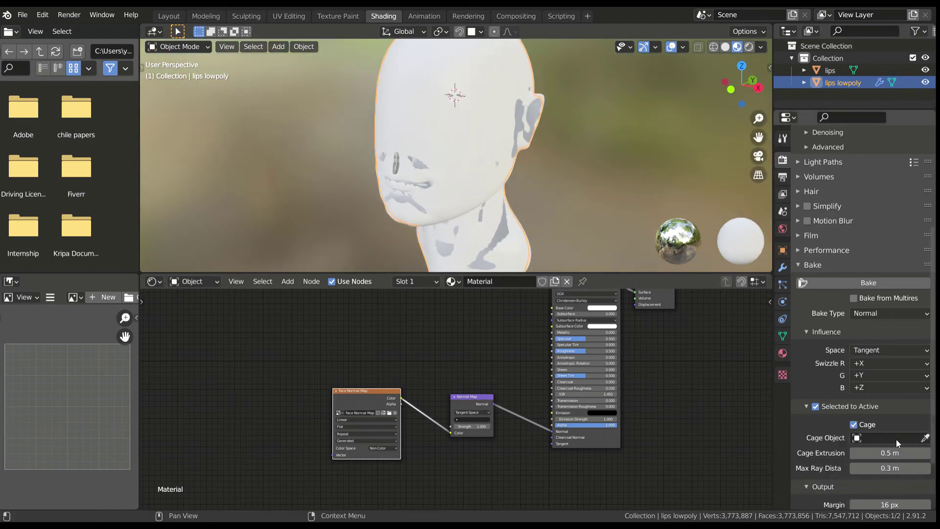
{"action": "scroll", "coordinate": [491, 174], "scroll_direction": "down", "scroll_amount": 1}
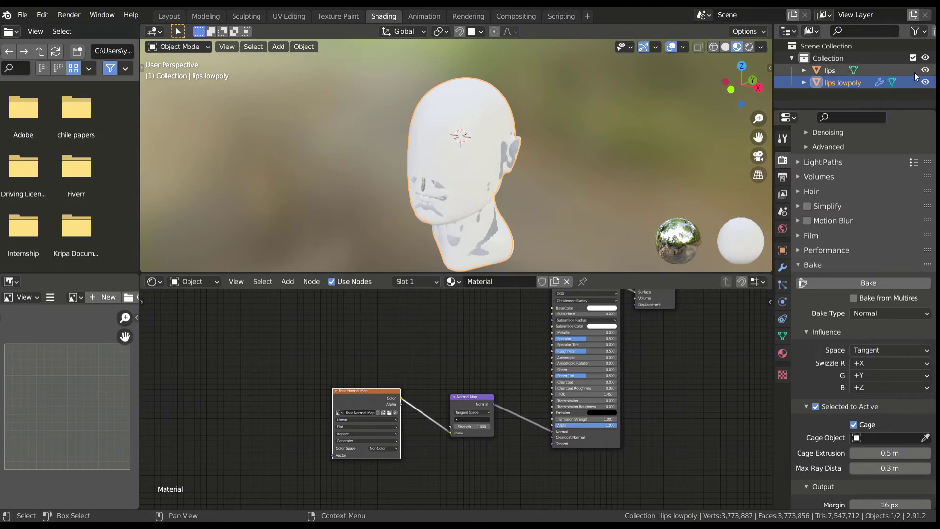
{"action": "middle_click_drag", "start_coordinate": [468, 175], "coordinate": [441, 141], "text": "shift"}
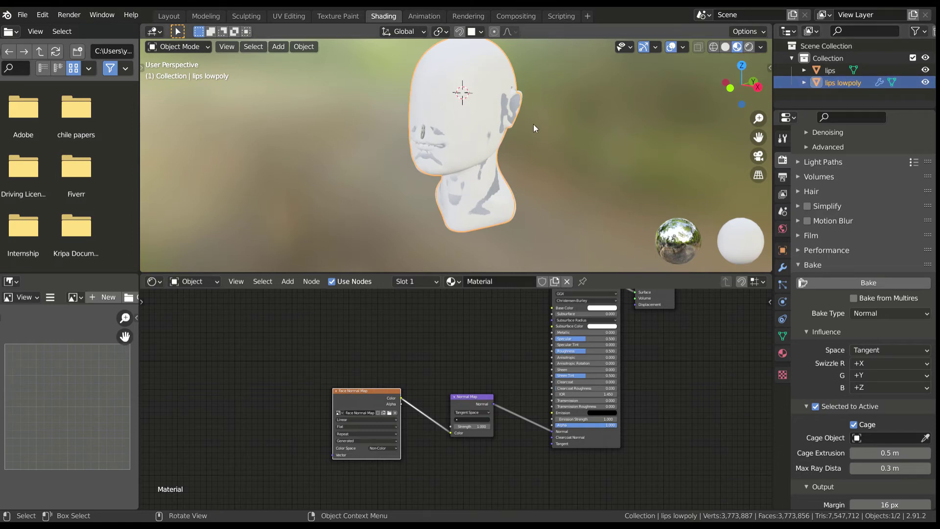
{"action": "key", "text": "shift+d"}
{"action": "key", "text": "Escape"}
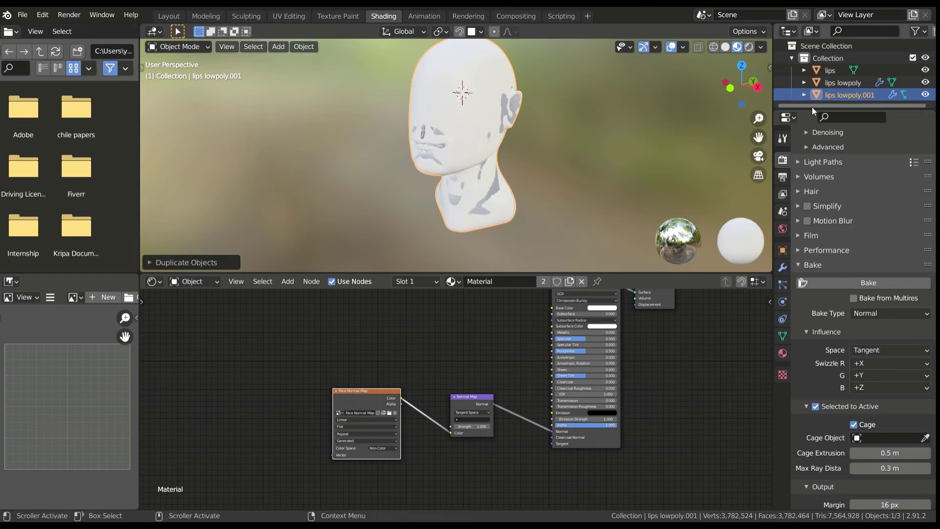
{"action": "left_click", "coordinate": [836, 95]}
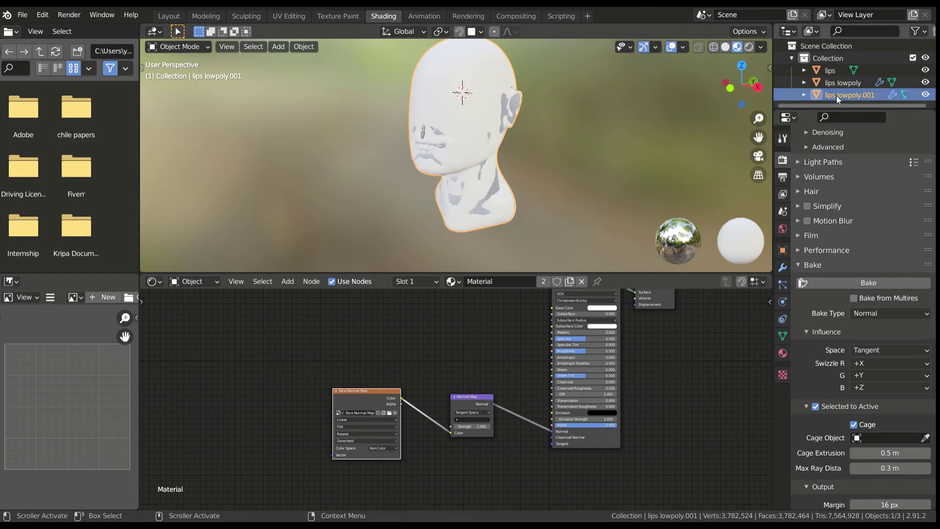
{"action": "double_click", "coordinate": [836, 96]}
{"action": "key", "text": "BackSpace"}
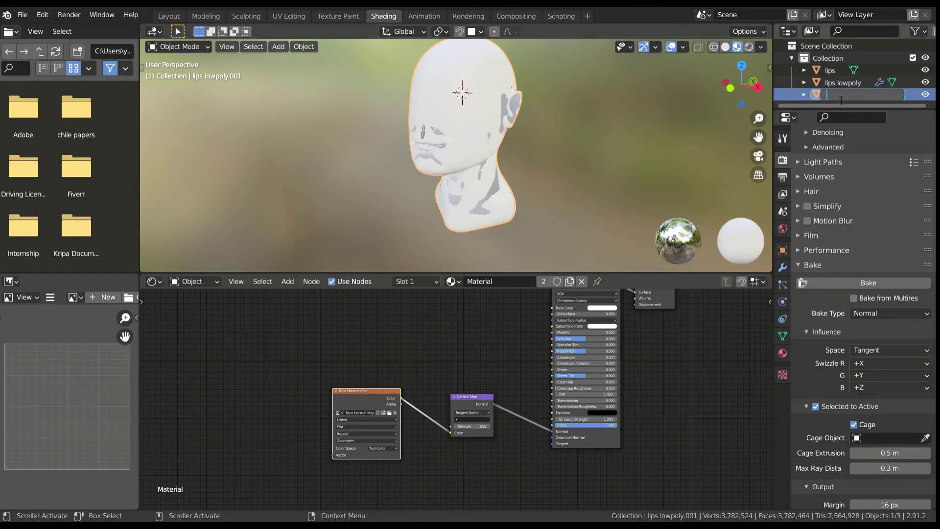
{"action": "type", "text": "cage"}
{"action": "key", "text": "Return"}
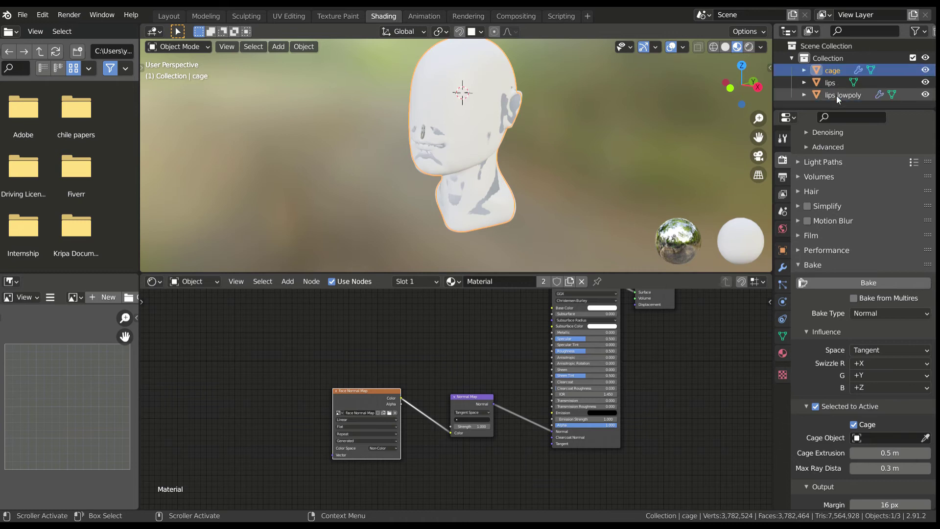
- Give the cage object its own material named "cage", without the Image Texture and Normal Map nodes
{"action": "left_click", "coordinate": [545, 281]}
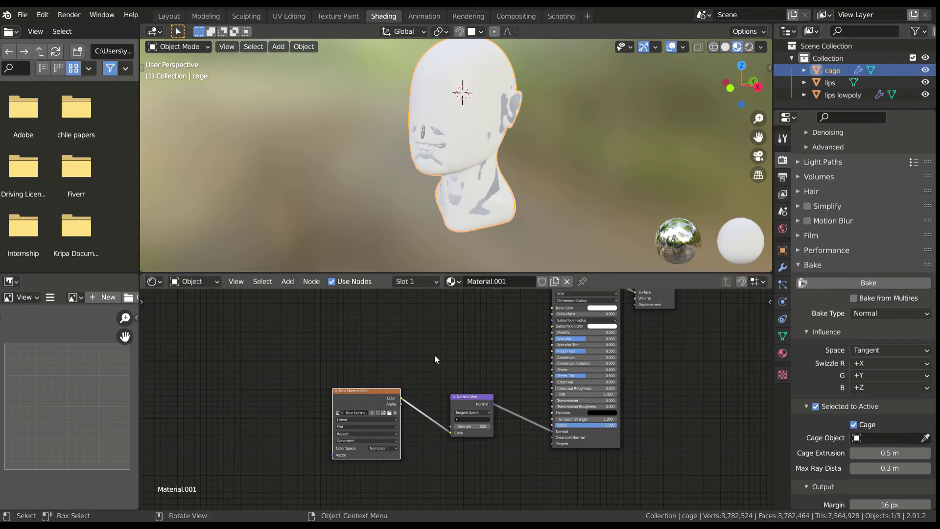
{"action": "left_click_drag", "start_coordinate": [372, 422], "coordinate": [496, 476]}
{"action": "key", "text": "x"}
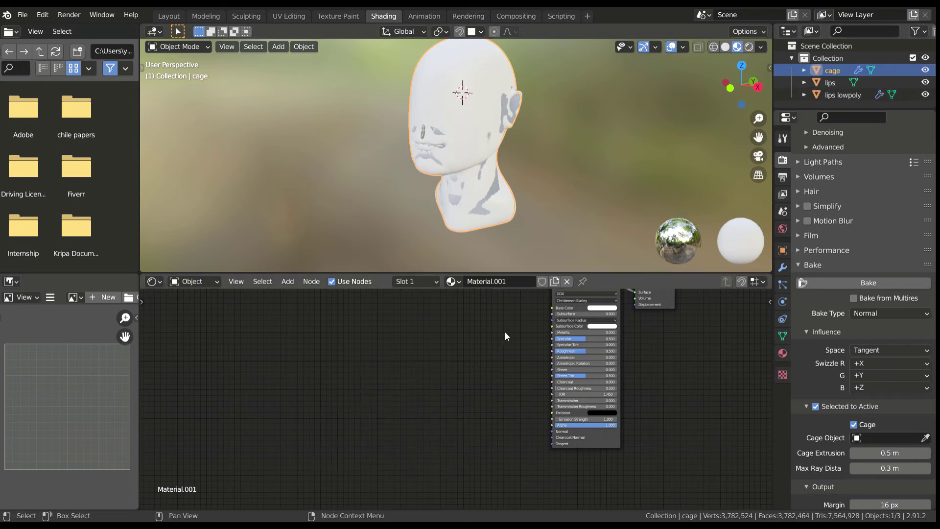
{"action": "key", "text": "Home"}
{"action": "double_click", "coordinate": [508, 282]}
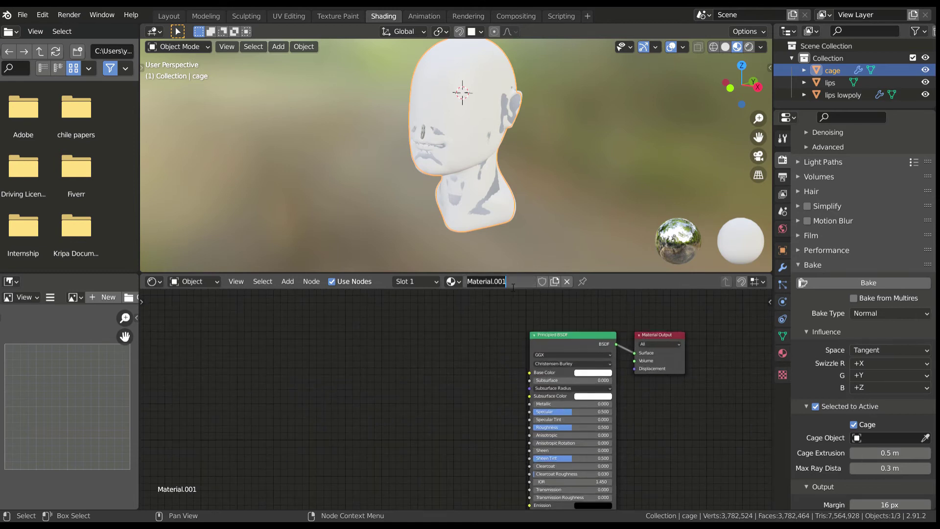
{"action": "type", "text": "cage"}
{"action": "key", "text": "Return"}
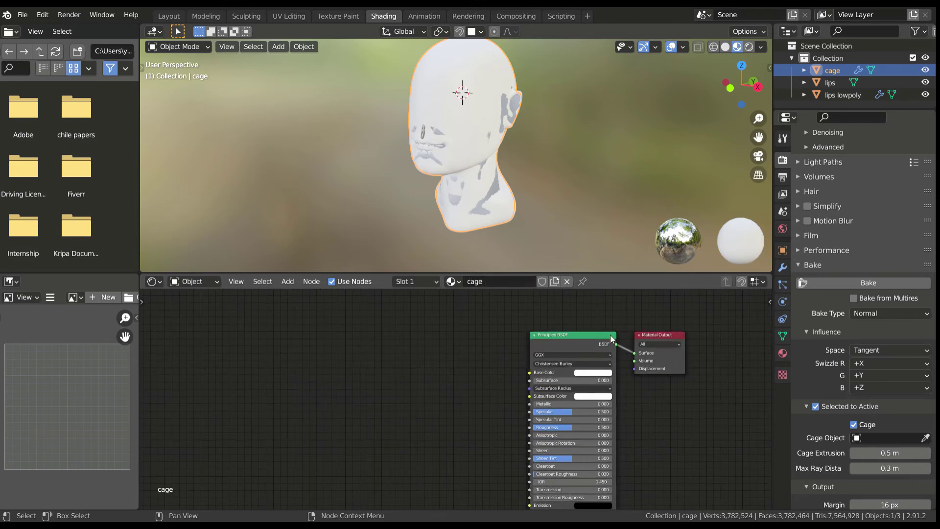
- Set the Base Color of the cage material's Principled BSDF to red
{"action": "left_click", "coordinate": [599, 375]}
{"action": "left_click", "coordinate": [585, 374]}
{"action": "left_click_drag", "start_coordinate": [604, 296], "coordinate": [601, 322]}
- Remove the Shrinkwrap and Subdivision modifiers from the cage object
{"action": "key", "text": "s"}
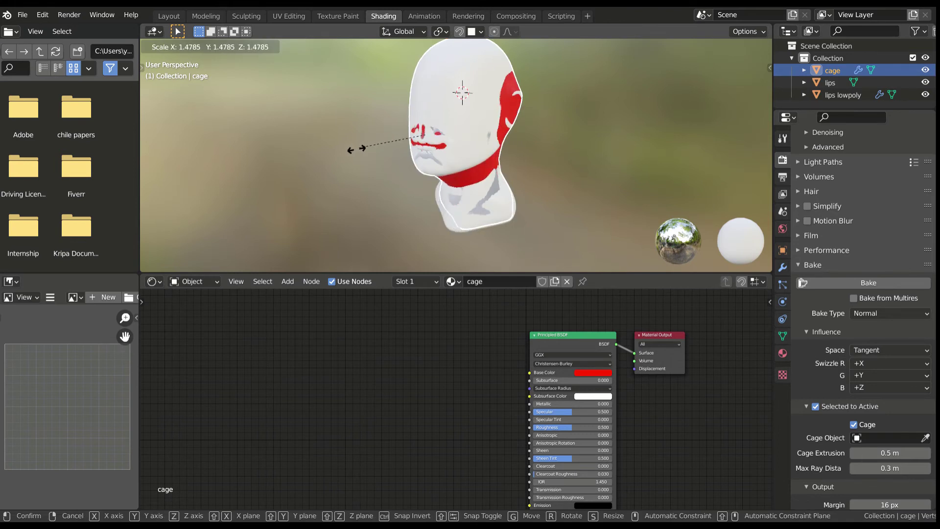
{"action": "key", "text": "Escape"}
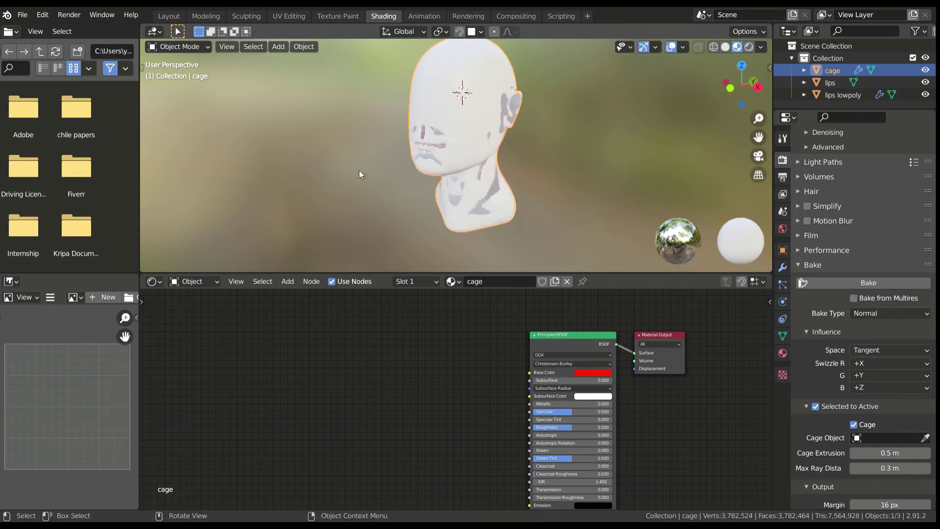
{"action": "left_click", "coordinate": [782, 268]}
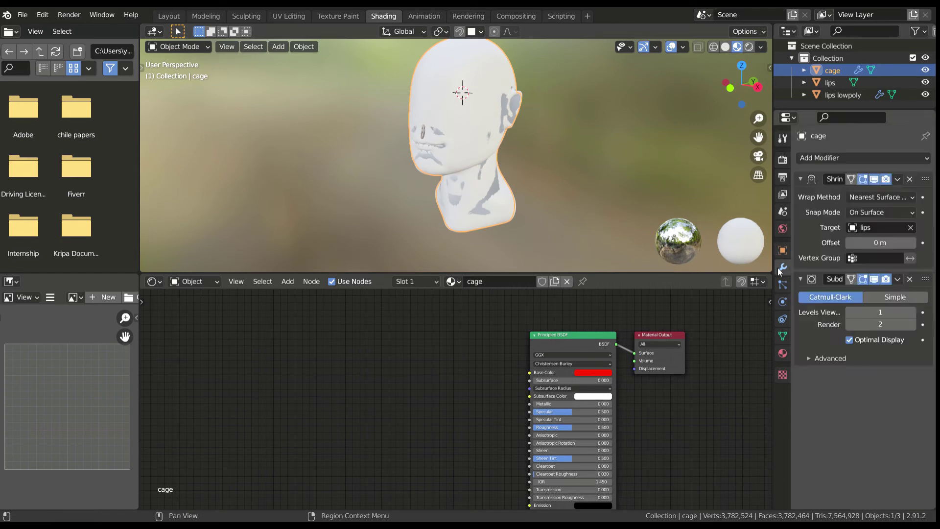
{"action": "left_click", "coordinate": [909, 177]}
{"action": "left_click", "coordinate": [909, 178]}
- Scale the cage up slightly and move it about -0.08 m along the Y axis so it encloses the head
{"action": "key", "text": "s"}
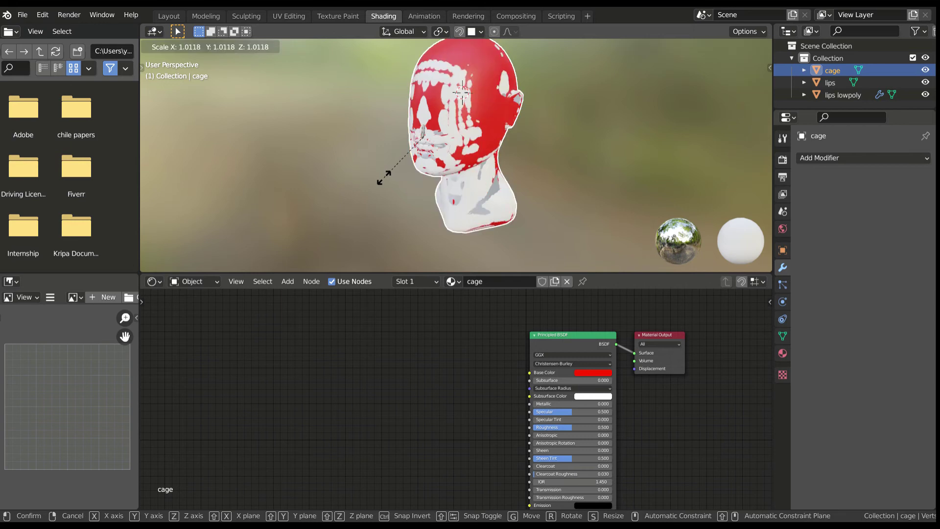
{"action": "left_click", "coordinate": [381, 178]}
{"action": "middle_click_drag", "start_coordinate": [380, 178], "coordinate": [300, 187]}
{"action": "scroll", "coordinate": [333, 176], "scroll_direction": "up", "scroll_amount": 1}
{"action": "key", "text": "g"}
{"action": "middle_click", "coordinate": [334, 179]}
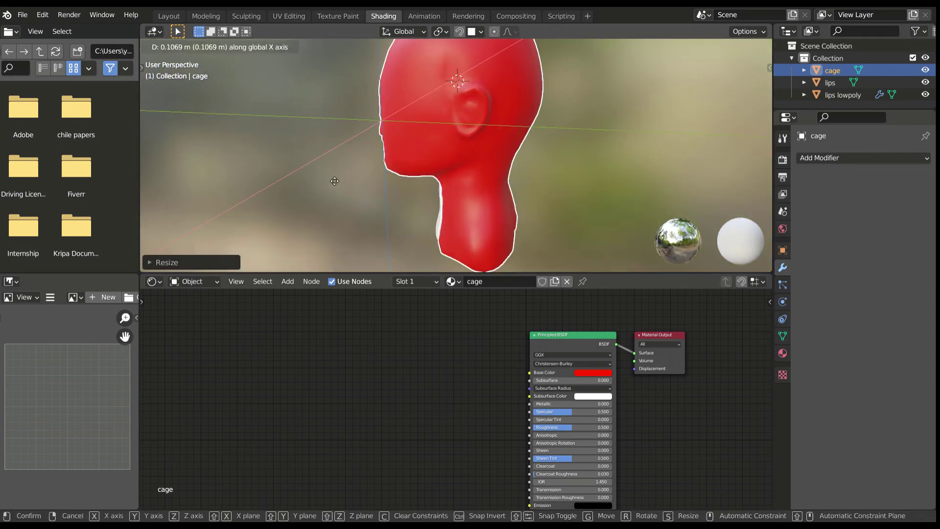
{"action": "right_click", "coordinate": [334, 180]}
{"action": "key", "text": "g"}
{"action": "key", "text": "y"}
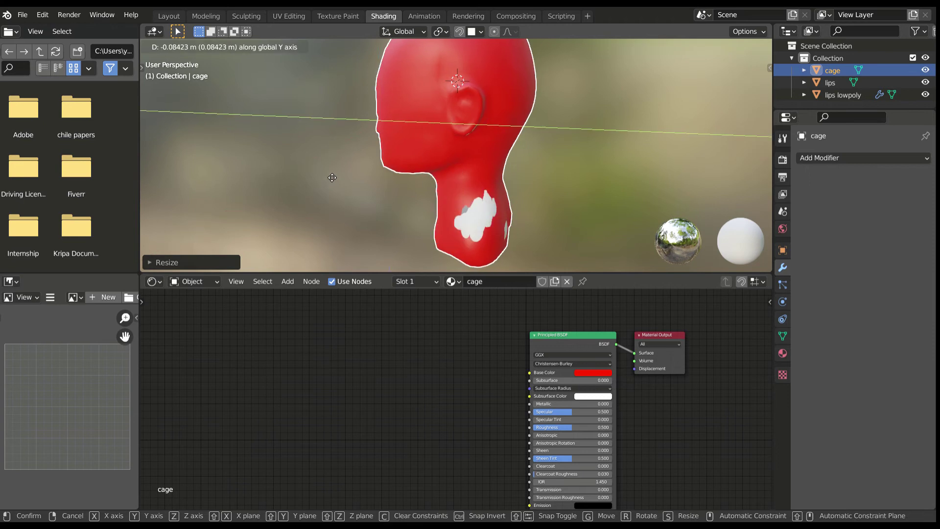
{"action": "left_click", "coordinate": [327, 172]}
- Check the cage around the lips and neck for spots where the head shows through, and switch to the Sculpting workspace
{"action": "middle_click_drag", "start_coordinate": [327, 172], "coordinate": [441, 156]}
{"action": "scroll", "coordinate": [424, 192], "scroll_direction": "up", "scroll_amount": 4}
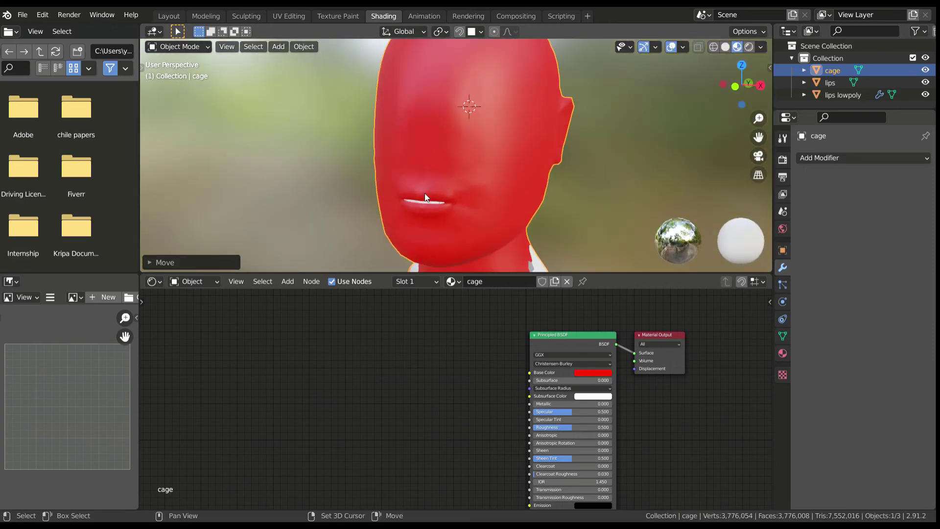
{"action": "middle_click_drag", "start_coordinate": [360, 186], "coordinate": [383, 113], "text": "shift"}
{"action": "scroll", "coordinate": [384, 113], "scroll_direction": "down", "scroll_amount": 1}
{"action": "mouse_move", "coordinate": [433, 130]}
{"action": "middle_mouse_down", "text": "shift"}
{"action": "mouse_move", "coordinate": [432, 105]}
{"action": "mouse_move", "coordinate": [490, 114]}
{"action": "middle_mouse_up", "text": "shift"}
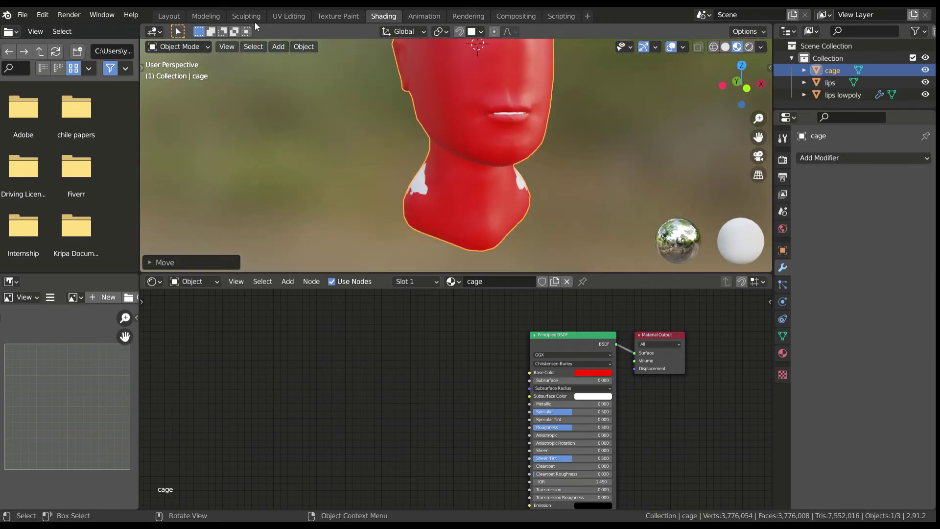
{"action": "left_click", "coordinate": [169, 15]}
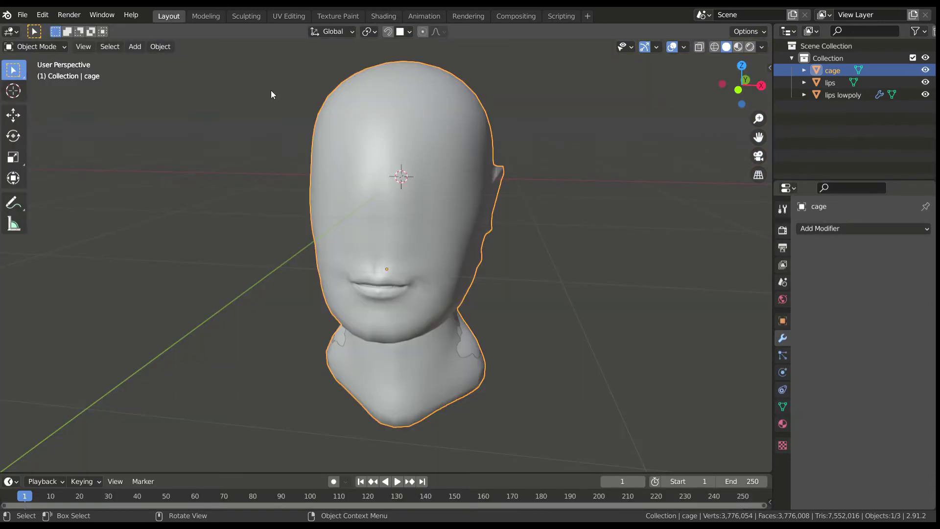
{"action": "left_click", "coordinate": [737, 47]}
{"action": "scroll", "coordinate": [348, 259], "scroll_direction": "up", "scroll_amount": 3}
{"action": "mouse_move", "coordinate": [348, 258]}
{"action": "middle_mouse_down"}
{"action": "mouse_move", "coordinate": [376, 209]}
{"action": "mouse_move", "coordinate": [395, 220]}
{"action": "mouse_move", "coordinate": [358, 271]}
{"action": "mouse_move", "coordinate": [378, 258]}
{"action": "middle_mouse_up"}
{"action": "scroll", "coordinate": [377, 257], "scroll_direction": "up", "scroll_amount": 2}
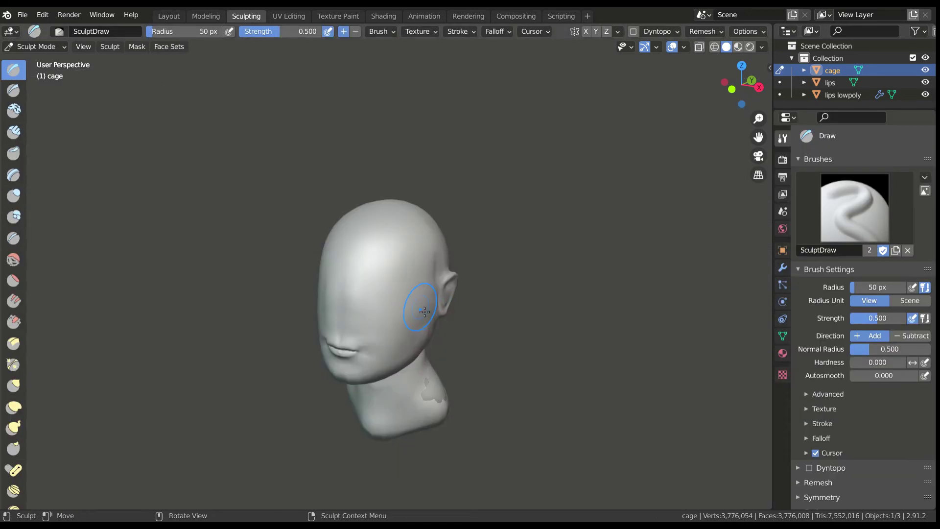
- Display the cage in Material Preview shading and choose the Inflate/Deflate brush for sculpting it
{"action": "mouse_move", "coordinate": [425, 310]}
{"action": "middle_mouse_down"}
{"action": "mouse_move", "coordinate": [394, 292]}
{"action": "mouse_move", "coordinate": [419, 250]}
{"action": "middle_mouse_up"}
{"action": "scroll", "coordinate": [419, 249], "scroll_direction": "up", "scroll_amount": 1}
{"action": "left_click", "coordinate": [737, 47]}
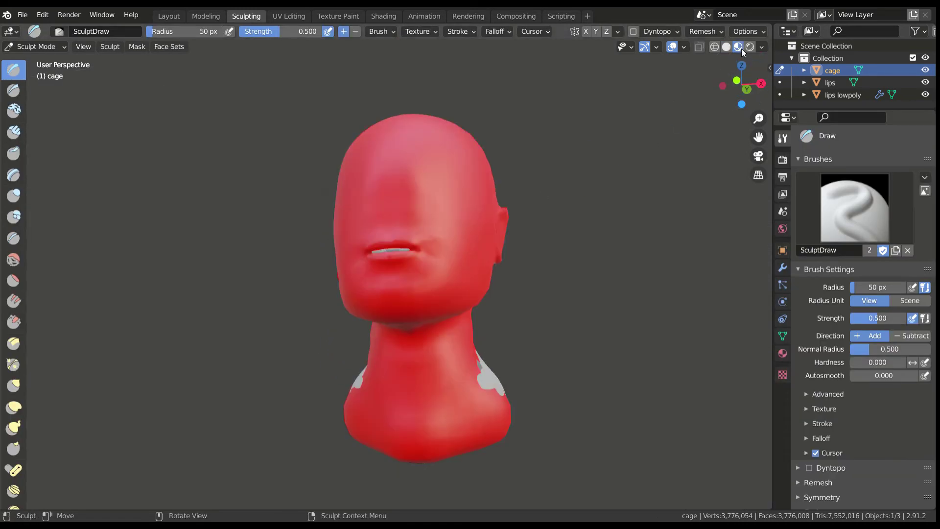
{"action": "scroll", "coordinate": [470, 223], "scroll_direction": "up", "scroll_amount": 3}
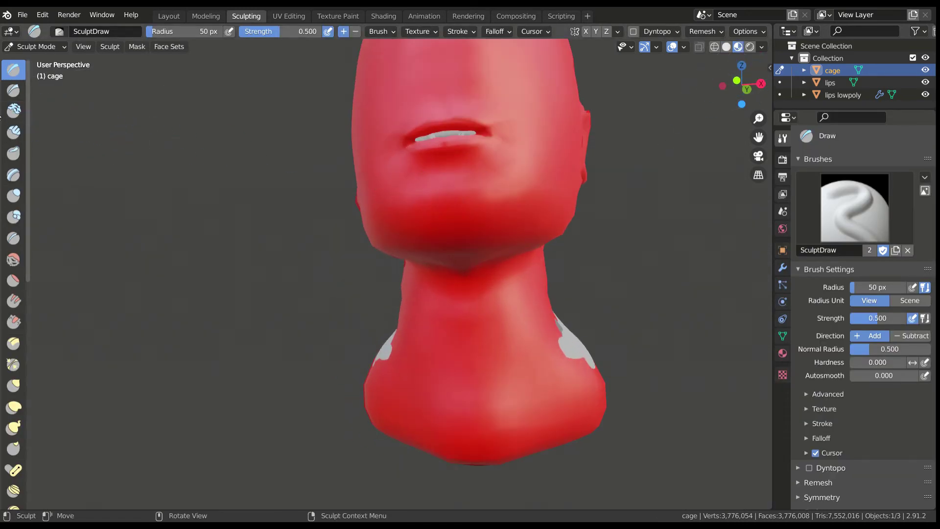
{"action": "left_click", "coordinate": [13, 196]}
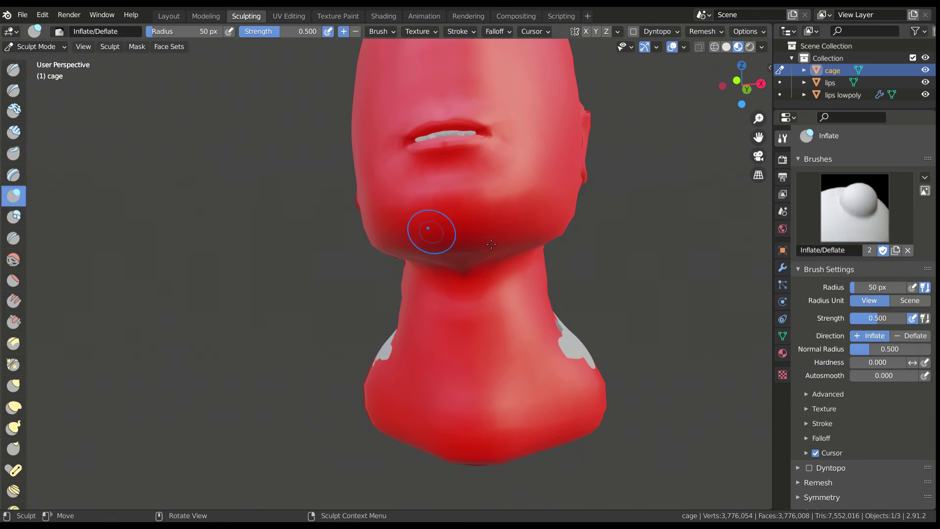
- Inflate the cage over the large exposed patch on the side of the neck, raising the brush strength to 0.711
{"action": "mouse_move", "coordinate": [429, 226]}
{"action": "middle_mouse_down"}
{"action": "mouse_move", "coordinate": [381, 237]}
{"action": "mouse_move", "coordinate": [390, 315]}
{"action": "mouse_move", "coordinate": [429, 209]}
{"action": "mouse_move", "coordinate": [428, 247]}
{"action": "middle_mouse_up"}
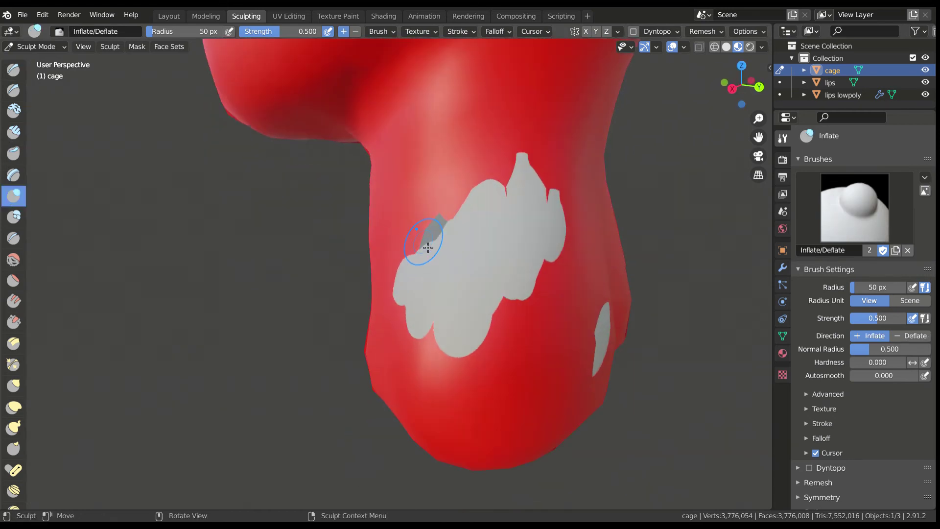
{"action": "left_click_drag", "start_coordinate": [440, 236], "coordinate": [435, 249]}
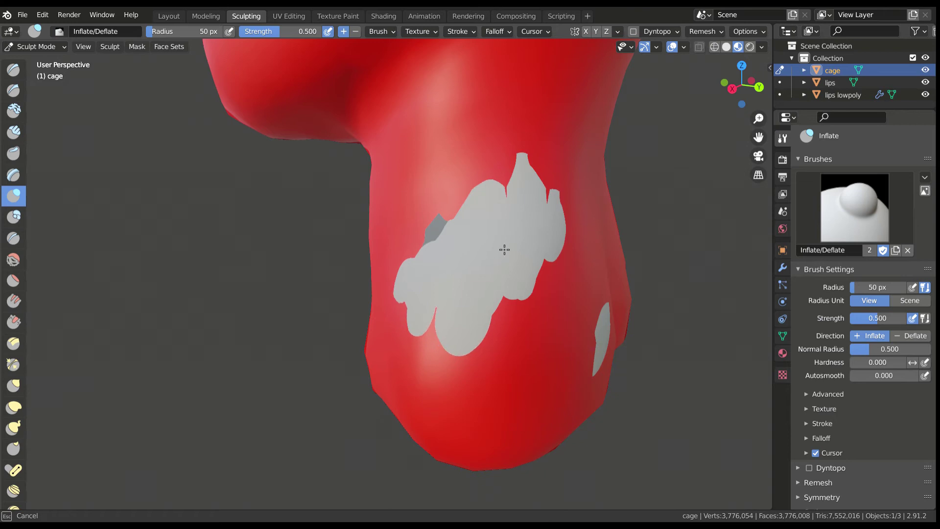
{"action": "left_click_drag", "start_coordinate": [504, 249], "coordinate": [512, 294]}
{"action": "mouse_move", "coordinate": [474, 212]}
{"action": "left_mouse_down"}
{"action": "mouse_move", "coordinate": [538, 230]}
{"action": "mouse_move", "coordinate": [519, 274]}
{"action": "mouse_move", "coordinate": [436, 341]}
{"action": "mouse_move", "coordinate": [465, 313]}
{"action": "mouse_move", "coordinate": [460, 320]}
{"action": "mouse_move", "coordinate": [426, 267]}
{"action": "mouse_move", "coordinate": [486, 214]}
{"action": "left_mouse_up"}
{"action": "middle_click_drag", "start_coordinate": [481, 238], "coordinate": [562, 338]}
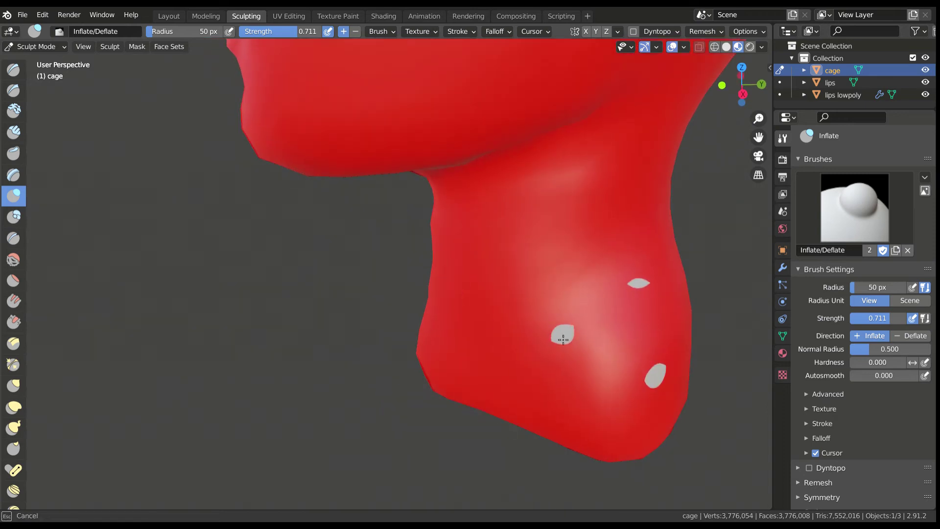
- Inflate the cage over the remaining exposed spots on the neck, including those on its opposite side
{"action": "middle_click_drag", "start_coordinate": [648, 366], "coordinate": [296, 330]}
{"action": "left_click", "coordinate": [314, 340]}
{"action": "left_click", "coordinate": [433, 320]}
{"action": "mouse_move", "coordinate": [404, 327]}
{"action": "middle_mouse_down"}
{"action": "mouse_move", "coordinate": [283, 227]}
{"action": "mouse_move", "coordinate": [317, 231]}
{"action": "middle_mouse_up"}
{"action": "left_click_drag", "start_coordinate": [278, 208], "coordinate": [294, 206]}
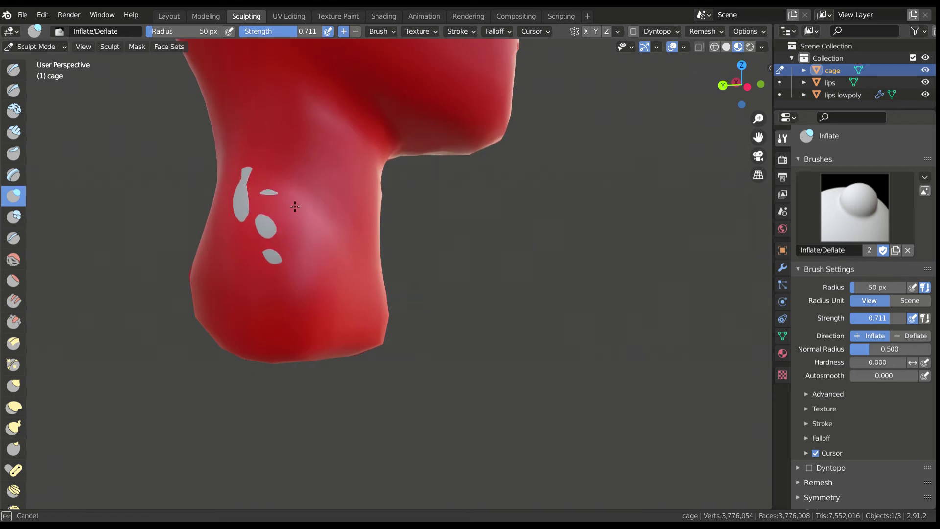
{"action": "left_click_drag", "start_coordinate": [252, 239], "coordinate": [266, 252]}
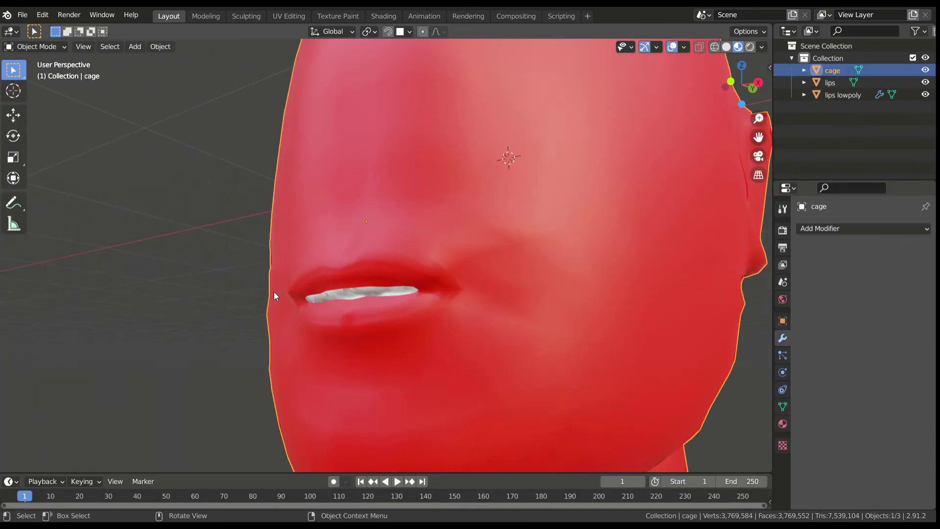
- Enter Edit Mode on the cage in the Layout workspace and select the edge loop bordering the mouth opening
{"action": "key", "text": "Tab"}
{"action": "scroll", "coordinate": [309, 301], "scroll_direction": "up", "scroll_amount": 7}
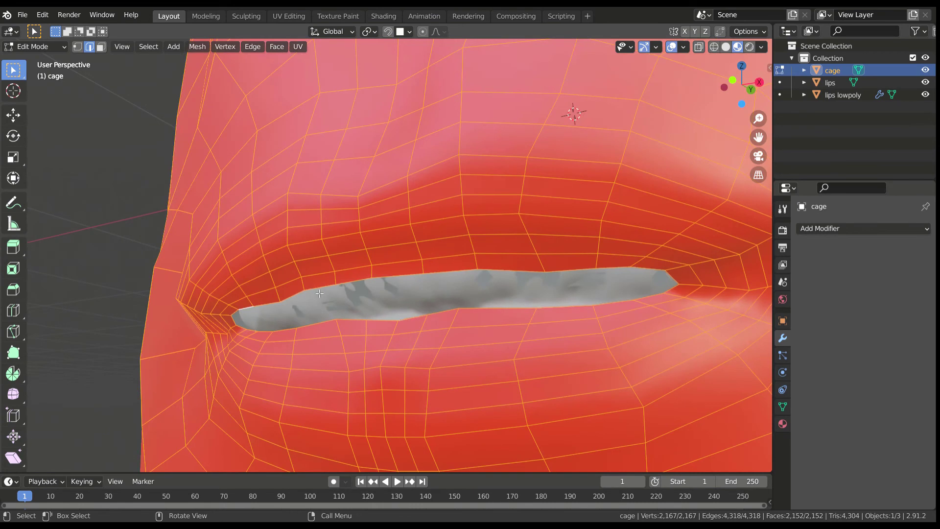
{"action": "left_click", "coordinate": [321, 292], "text": "alt"}
{"action": "scroll", "coordinate": [308, 296], "scroll_direction": "down", "scroll_amount": 4}
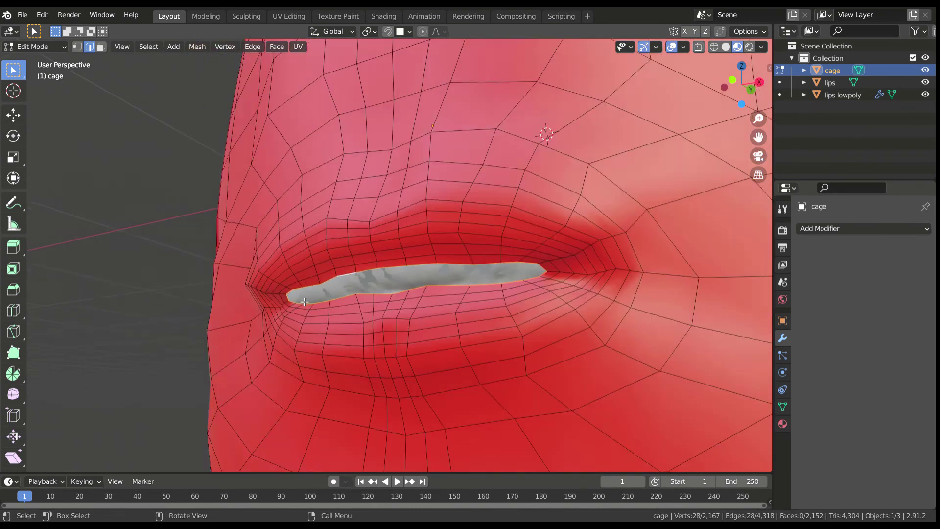
{"action": "key", "text": "s"}
{"action": "key", "text": "y"}
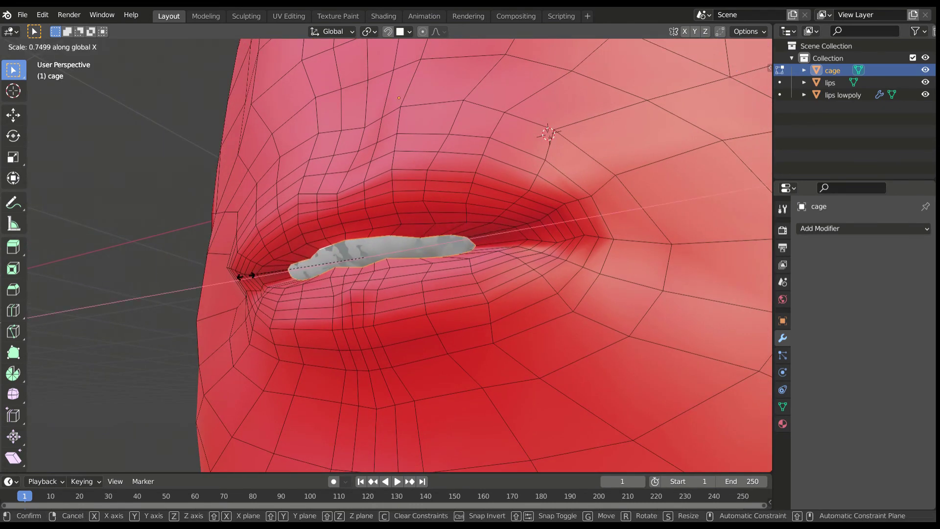
{"action": "key", "text": "Escape"}
- Narrow the mouth opening by scaling its edge loop to 0.166 along Y and down along Z, and shift it along Y
{"action": "key", "text": "s"}
{"action": "key", "text": "y"}
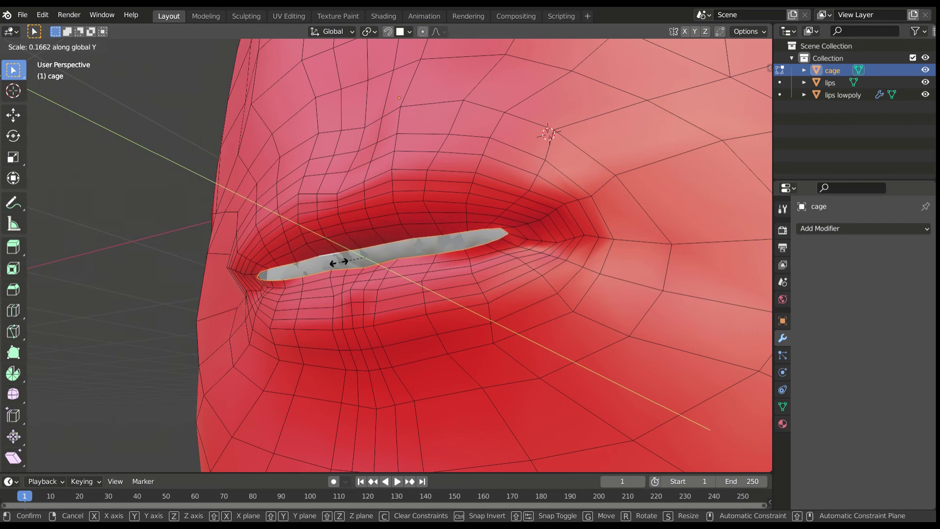
{"action": "left_click", "coordinate": [342, 262]}
{"action": "key", "text": "s"}
{"action": "key", "text": "z"}
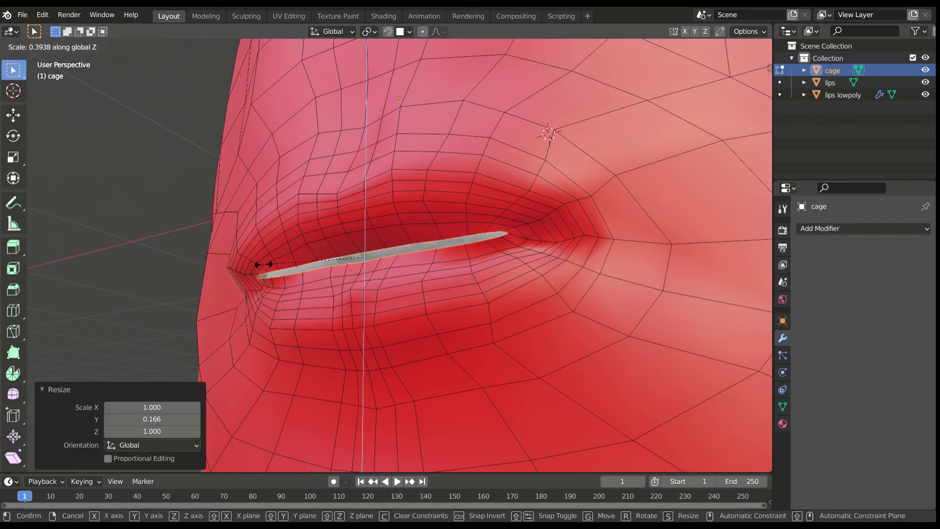
{"action": "left_click", "coordinate": [333, 267]}
{"action": "middle_click_drag", "start_coordinate": [254, 298], "coordinate": [203, 301]}
{"action": "key", "text": "g"}
{"action": "key", "text": "y"}
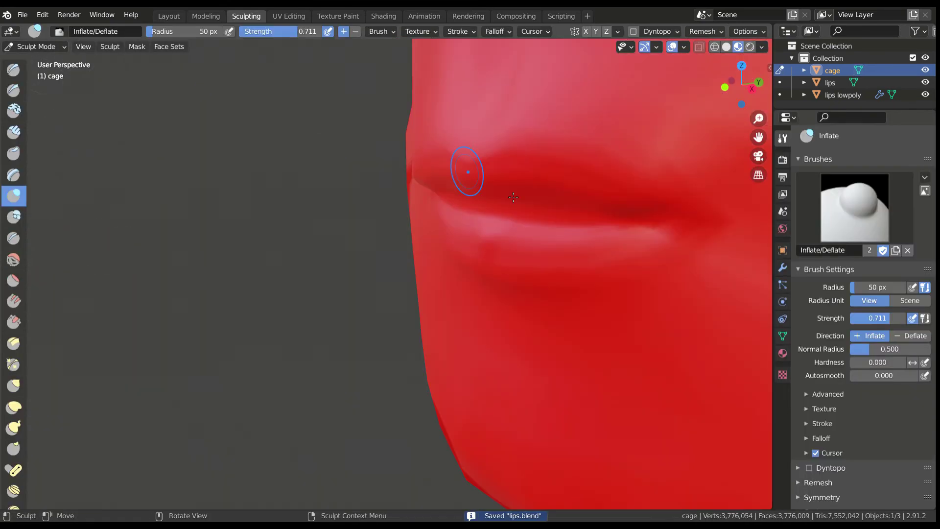
- Inflate the cage over the exposed patches behind the ears and inspect the whole cage for remaining gaps
{"action": "scroll", "coordinate": [463, 191], "scroll_direction": "down", "scroll_amount": 4}
{"action": "middle_click_drag", "start_coordinate": [462, 201], "coordinate": [327, 212]}
{"action": "scroll", "coordinate": [391, 220], "scroll_direction": "up", "scroll_amount": 5}
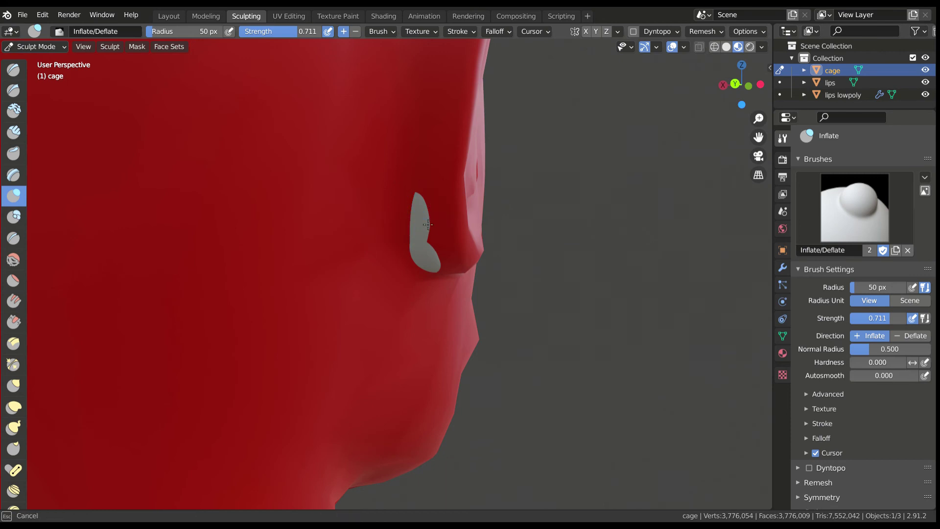
{"action": "left_click_drag", "start_coordinate": [427, 252], "coordinate": [398, 256]}
{"action": "middle_click_drag", "start_coordinate": [397, 256], "coordinate": [479, 255]}
{"action": "mouse_move", "coordinate": [278, 191]}
{"action": "left_mouse_down"}
{"action": "mouse_move", "coordinate": [267, 219]}
{"action": "mouse_move", "coordinate": [282, 223]}
{"action": "left_mouse_up"}
{"action": "scroll", "coordinate": [281, 223], "scroll_direction": "down", "scroll_amount": 4}
{"action": "middle_click_drag", "start_coordinate": [284, 230], "coordinate": [417, 164]}
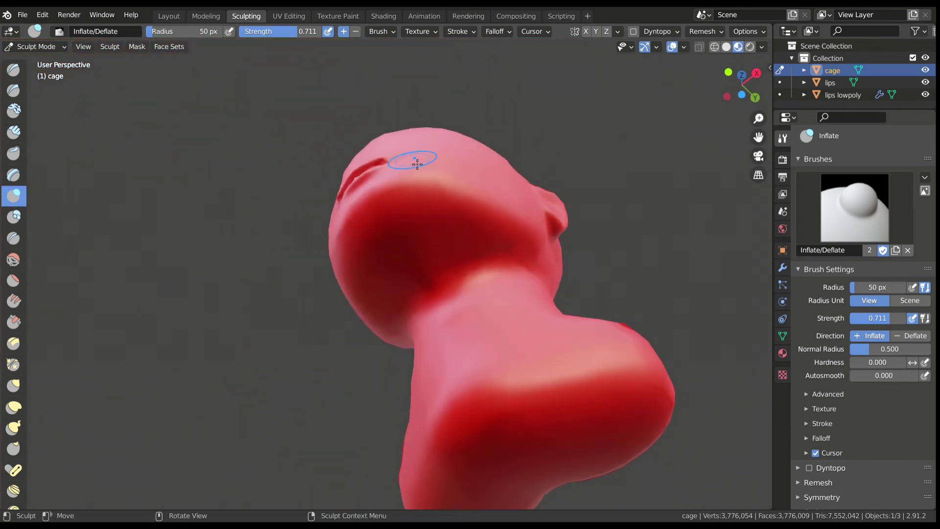
{"action": "scroll", "coordinate": [411, 220], "scroll_direction": "down", "scroll_amount": 4}
{"action": "mouse_move", "coordinate": [411, 221]}
{"action": "middle_mouse_down"}
{"action": "mouse_move", "coordinate": [394, 291]}
{"action": "mouse_move", "coordinate": [419, 325]}
{"action": "mouse_move", "coordinate": [435, 323]}
{"action": "middle_mouse_up"}
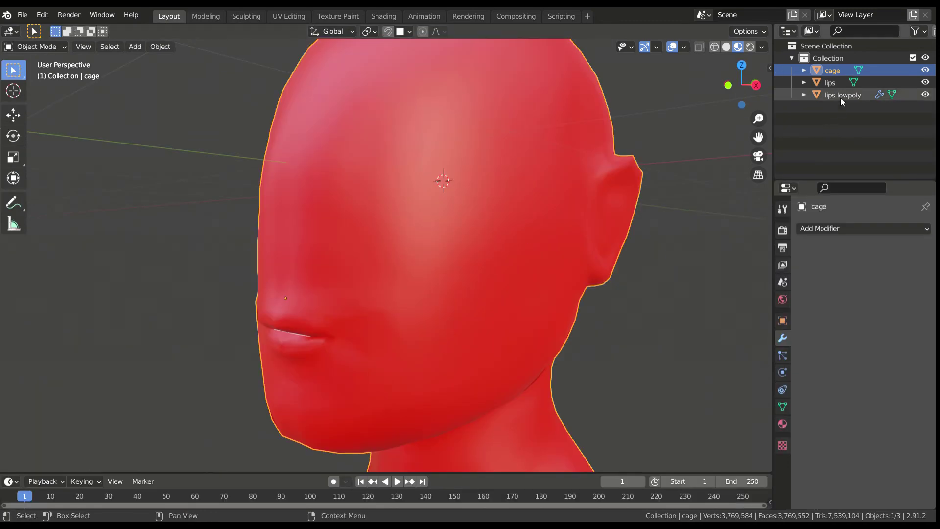
- Open the lips lowpoly object in the UV Editing workspace and hide the cage and lips objects
{"action": "left_click", "coordinate": [840, 96]}
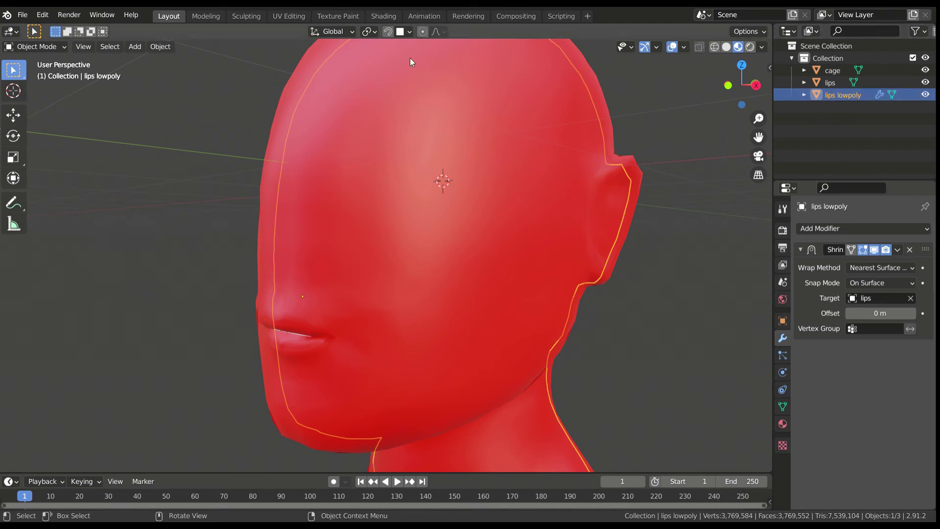
{"action": "left_click", "coordinate": [289, 16]}
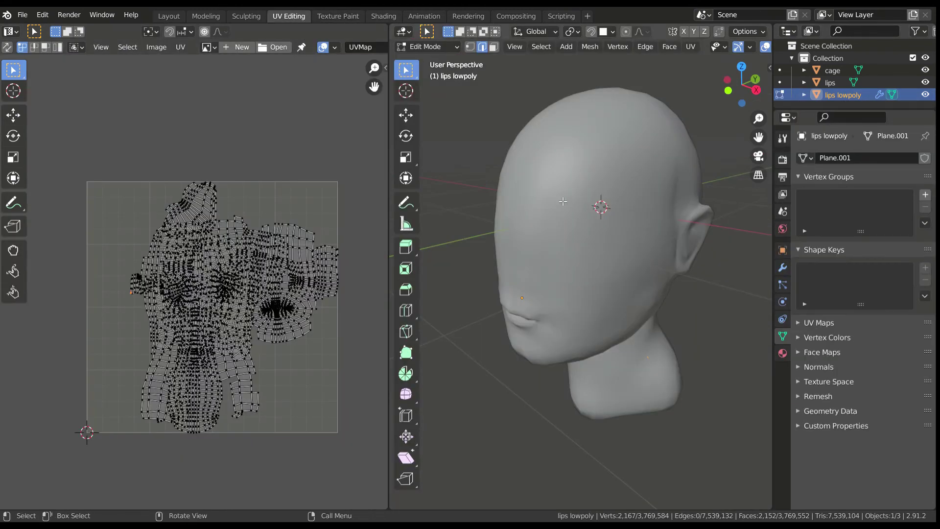
{"action": "left_click", "coordinate": [925, 70]}
{"action": "left_click", "coordinate": [925, 82]}
- Mark seams along the head's vertical centre line and in a loop around the mouth, leaving out the centre edges from nose area through the lips
{"action": "middle_click_drag", "start_coordinate": [552, 230], "coordinate": [534, 216]}
{"action": "scroll", "coordinate": [583, 232], "scroll_direction": "up", "scroll_amount": 1}
{"action": "key", "text": "alt+a"}
{"action": "left_click", "coordinate": [572, 233], "text": "alt"}
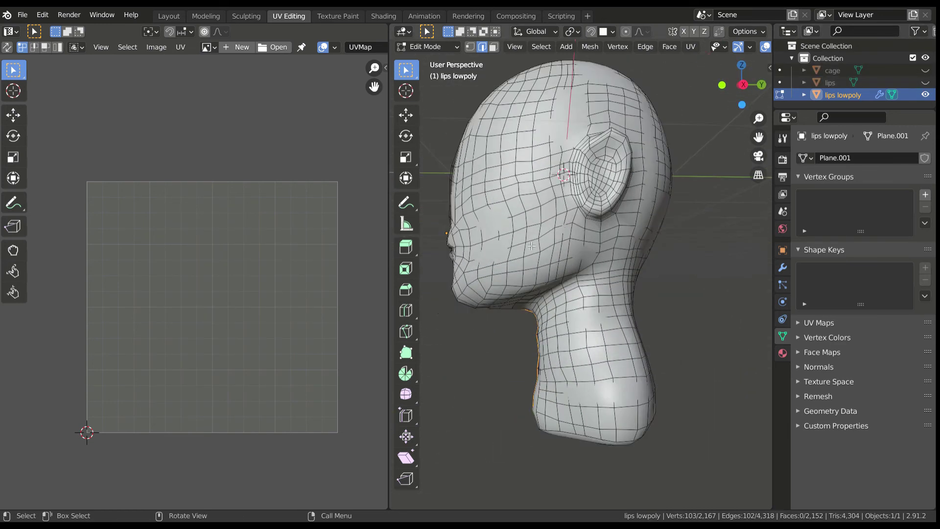
{"action": "scroll", "coordinate": [533, 274], "scroll_direction": "up", "scroll_amount": 2}
{"action": "left_click", "coordinate": [530, 288], "text": "alt+shift"}
{"action": "middle_click_drag", "start_coordinate": [529, 288], "coordinate": [606, 255]}
{"action": "left_click", "coordinate": [636, 243], "text": "alt+shift"}
{"action": "scroll", "coordinate": [634, 235], "scroll_direction": "up", "scroll_amount": 2}
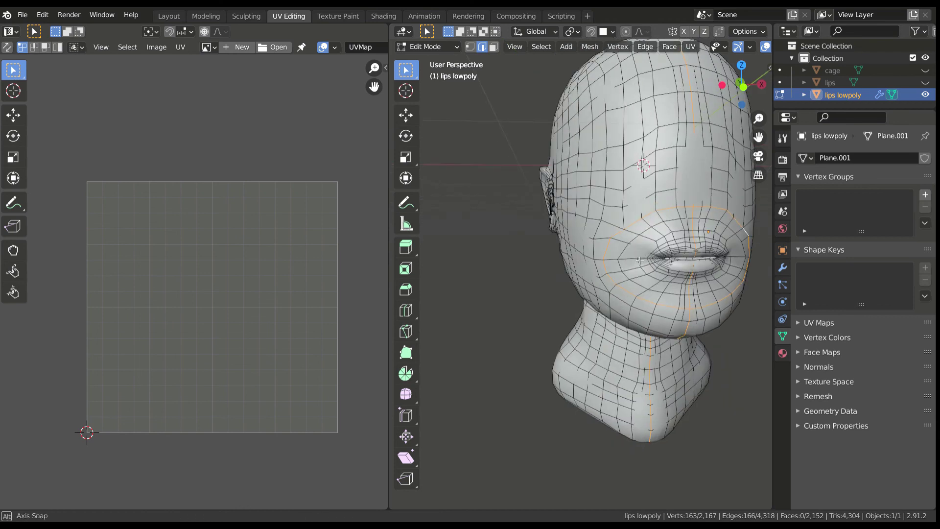
{"action": "key", "text": "c"}
{"action": "key", "text": "u"}
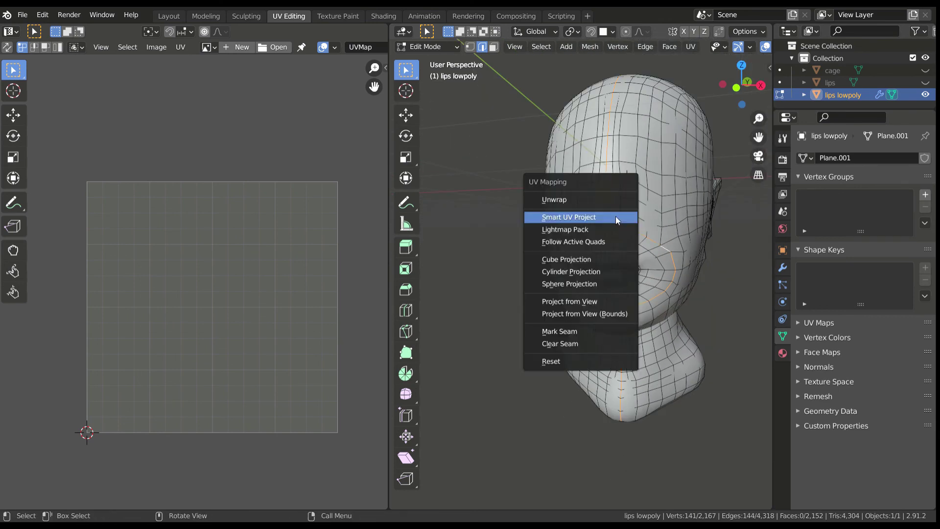
{"action": "left_click", "coordinate": [566, 334]}
- Unwrap the whole low-poly head along its seams with an island margin of 0.003
{"action": "middle_click_drag", "start_coordinate": [671, 257], "coordinate": [514, 237]}
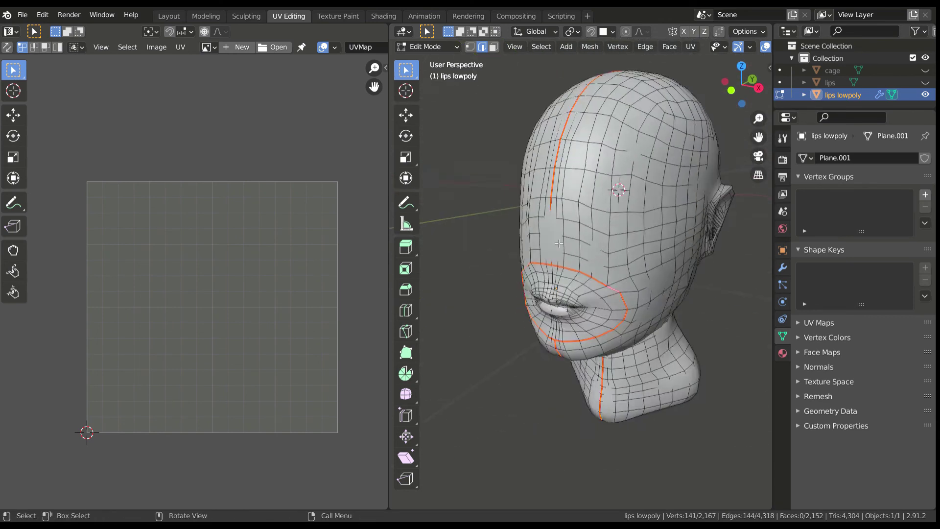
{"action": "scroll", "coordinate": [514, 237], "scroll_direction": "down", "scroll_amount": 2}
{"action": "key", "text": "a"}
{"action": "key", "text": "u"}
{"action": "left_click", "coordinate": [519, 107]}
{"action": "left_click", "coordinate": [444, 499]}
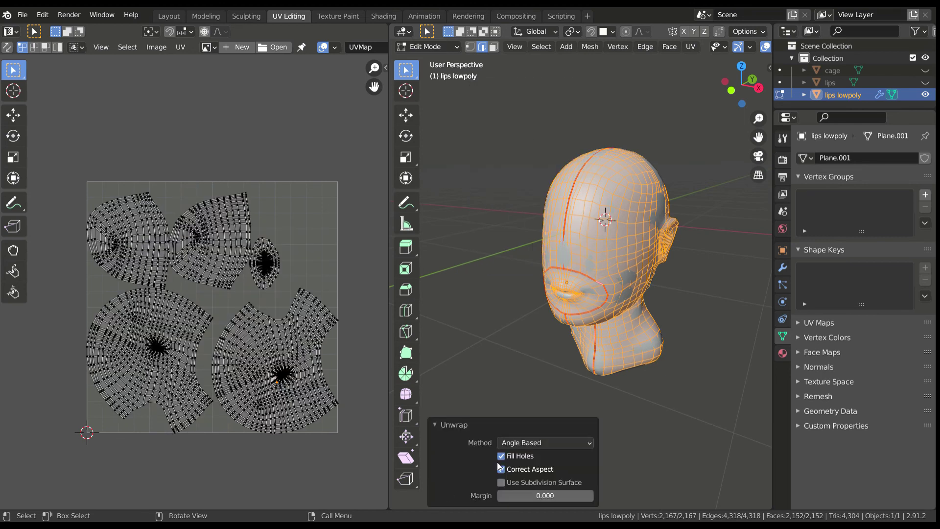
{"action": "key", "text": "Return"}
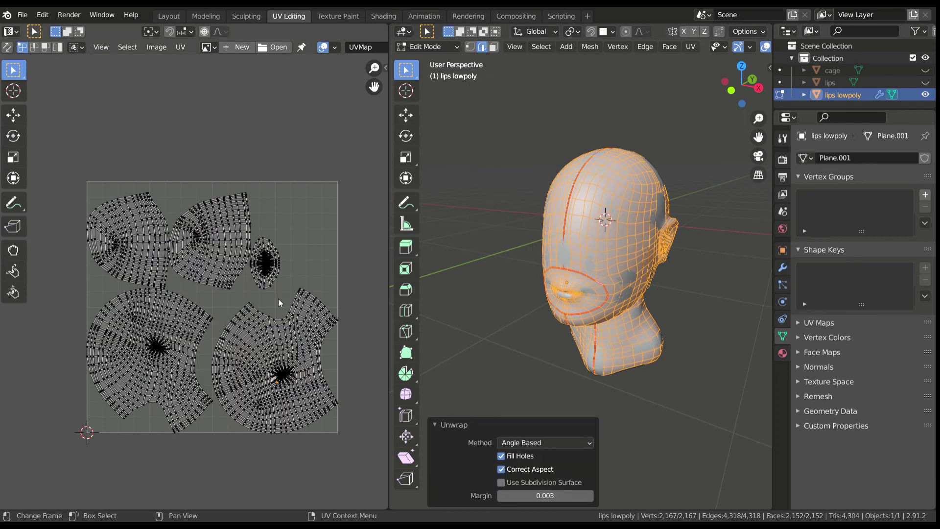
- Enlarge the lips UV island to roughly double size and move it into the free space at the upper right of the UV square
{"action": "scroll", "coordinate": [249, 288], "scroll_direction": "up", "scroll_amount": 5}
{"action": "middle_click_drag", "start_coordinate": [249, 288], "coordinate": [123, 285], "text": "shift"}
{"action": "scroll", "coordinate": [216, 287], "scroll_direction": "up", "scroll_amount": 4}
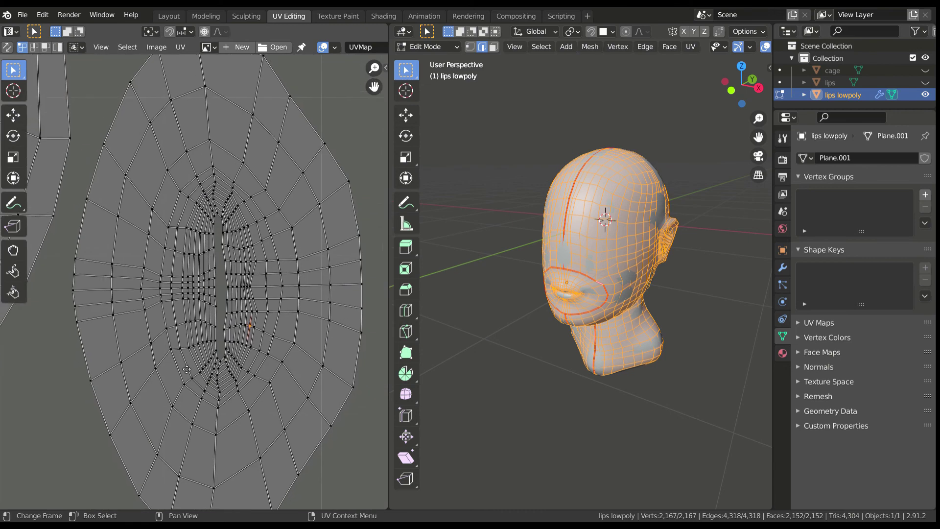
{"action": "scroll", "coordinate": [215, 287], "scroll_direction": "down", "scroll_amount": 3}
{"action": "middle_click_drag", "start_coordinate": [122, 235], "coordinate": [126, 302]}
{"action": "scroll", "coordinate": [148, 344], "scroll_direction": "up", "scroll_amount": 1}
{"action": "scroll", "coordinate": [129, 302], "scroll_direction": "down", "scroll_amount": 5}
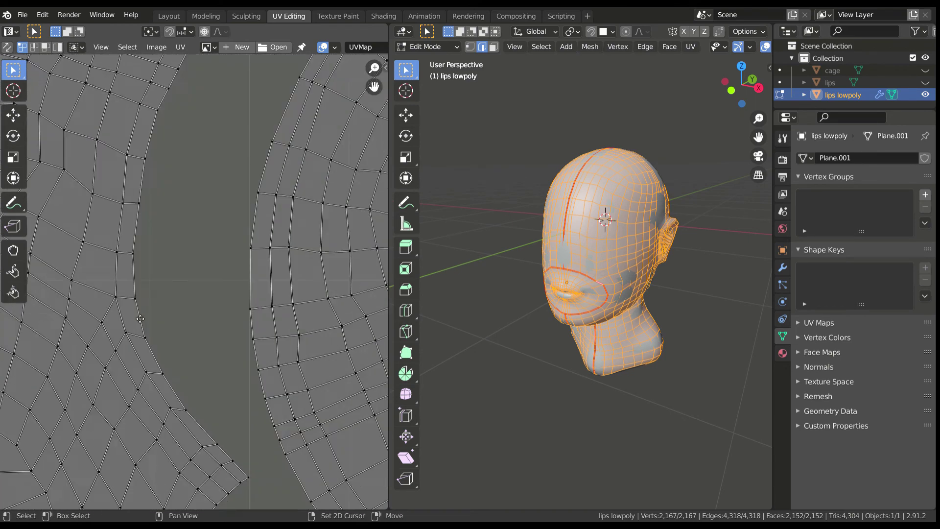
{"action": "key", "text": "l"}
{"action": "key", "text": "s"}
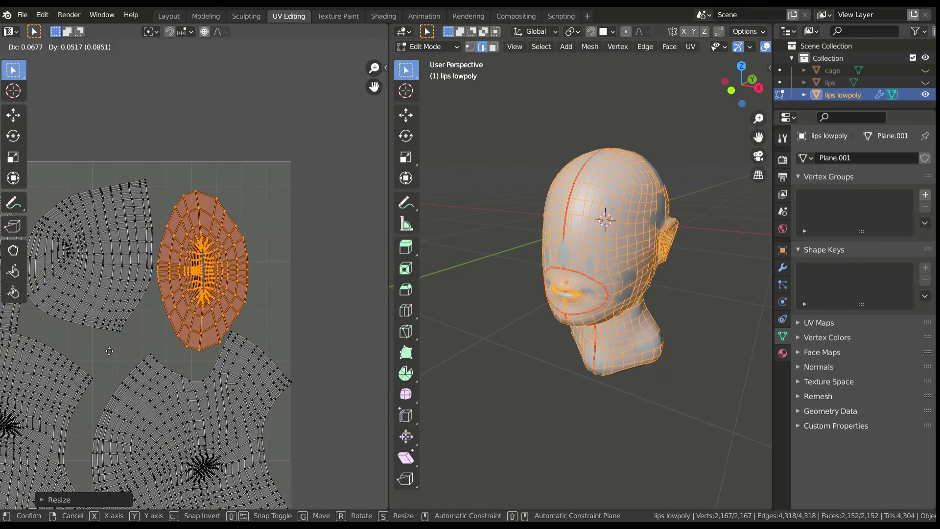
{"action": "key", "text": "g"}
{"action": "left_click", "coordinate": [88, 358]}
- Scale the two upper head UV islands down slightly and nudge the upper-left one inside the UV bounds
{"action": "scroll", "coordinate": [89, 357], "scroll_direction": "down", "scroll_amount": 2}
{"action": "middle_click_drag", "start_coordinate": [111, 352], "coordinate": [172, 358]}
{"action": "scroll", "coordinate": [173, 358], "scroll_direction": "up", "scroll_amount": 1}
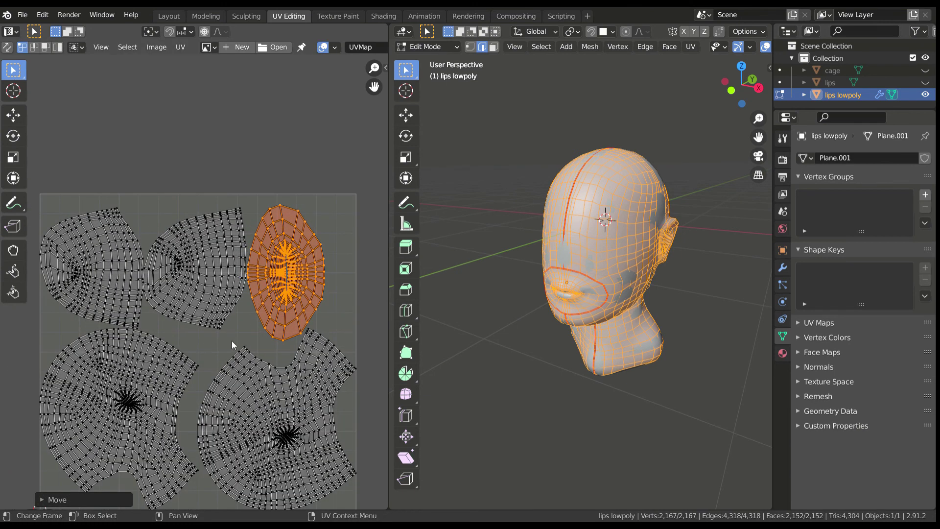
{"action": "left_click", "coordinate": [167, 292]}
{"action": "key", "text": "l"}
{"action": "key", "text": "l"}
{"action": "key", "text": "s"}
{"action": "left_click", "coordinate": [103, 297]}
{"action": "left_click", "coordinate": [101, 298]}
{"action": "key", "text": "l"}
{"action": "scroll", "coordinate": [101, 298], "scroll_direction": "up", "scroll_amount": 1}
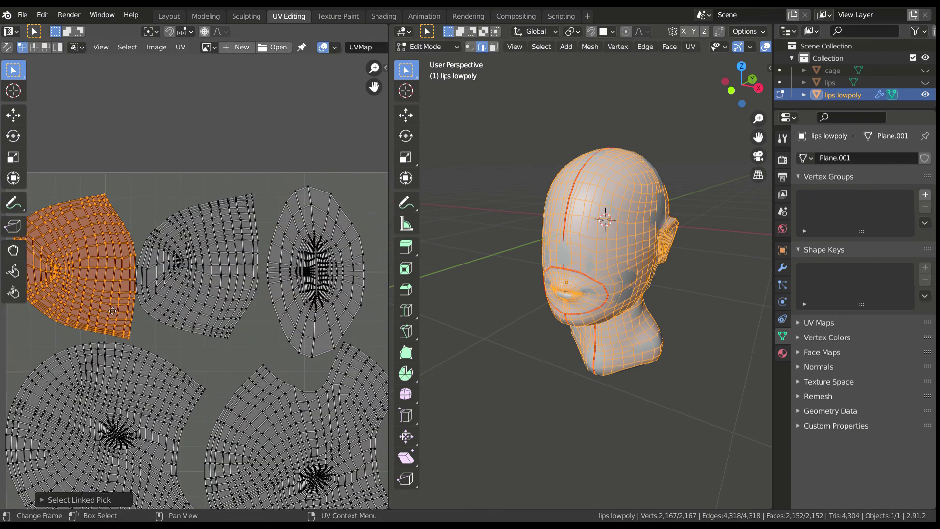
{"action": "middle_click_drag", "start_coordinate": [94, 304], "coordinate": [142, 314]}
{"action": "key", "text": "g"}
{"action": "left_click", "coordinate": [139, 315]}
- Select only the large lower-right UV island
{"action": "scroll", "coordinate": [139, 315], "scroll_direction": "down", "scroll_amount": 1}
{"action": "middle_click_drag", "start_coordinate": [293, 312], "coordinate": [243, 292]}
{"action": "left_click", "coordinate": [260, 405]}
{"action": "key", "text": "l"}
{"action": "key", "text": "s"}
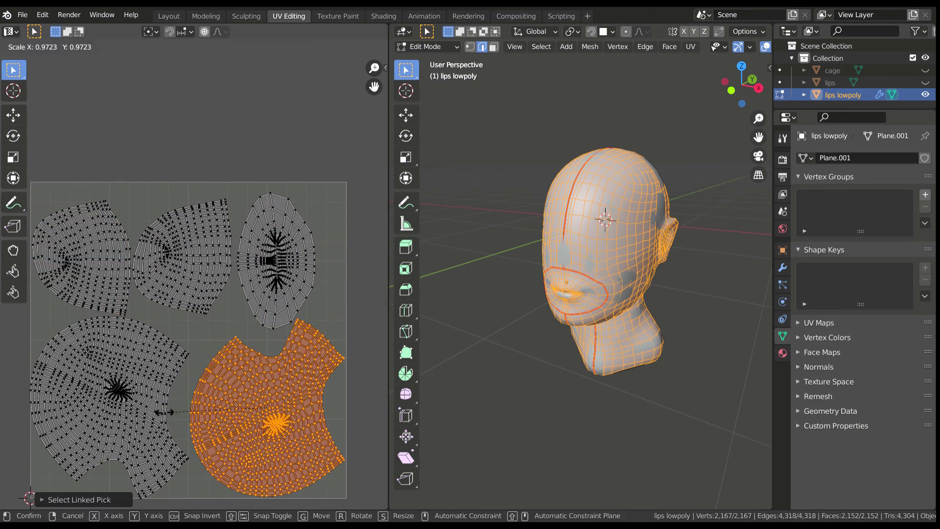
{"action": "left_click", "coordinate": [165, 411]}
{"action": "key", "text": "ctrl+z"}
- Add the large lower-left UV island to the selection, scale both islands down slightly and nudge them within the UV square
{"action": "key", "text": "l"}
{"action": "key", "text": "s"}
{"action": "left_click", "coordinate": [88, 419]}
{"action": "middle_click_drag", "start_coordinate": [147, 415], "coordinate": [139, 383]}
{"action": "key", "text": "g"}
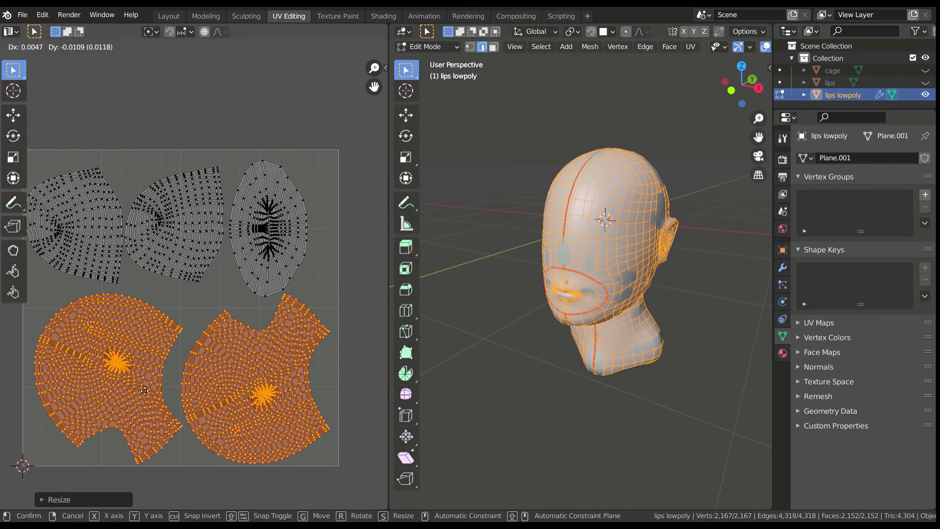
{"action": "left_click", "coordinate": [140, 386]}
- Scale the lips UV island up slightly and clear the island selection
{"action": "left_click", "coordinate": [242, 276]}
{"action": "key", "text": "l"}
{"action": "key", "text": "s"}
{"action": "left_click", "coordinate": [178, 274]}
{"action": "left_click", "coordinate": [156, 272]}
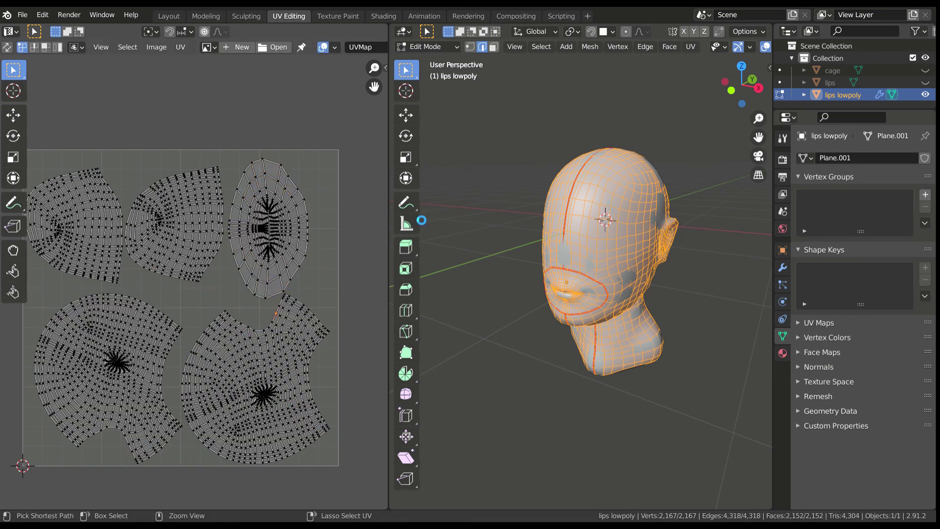
- Save the file, unhide the cage and lips objects, and switch to the Shading workspace
{"action": "key", "text": "ctrl+s"}
{"action": "left_click", "coordinate": [925, 70]}
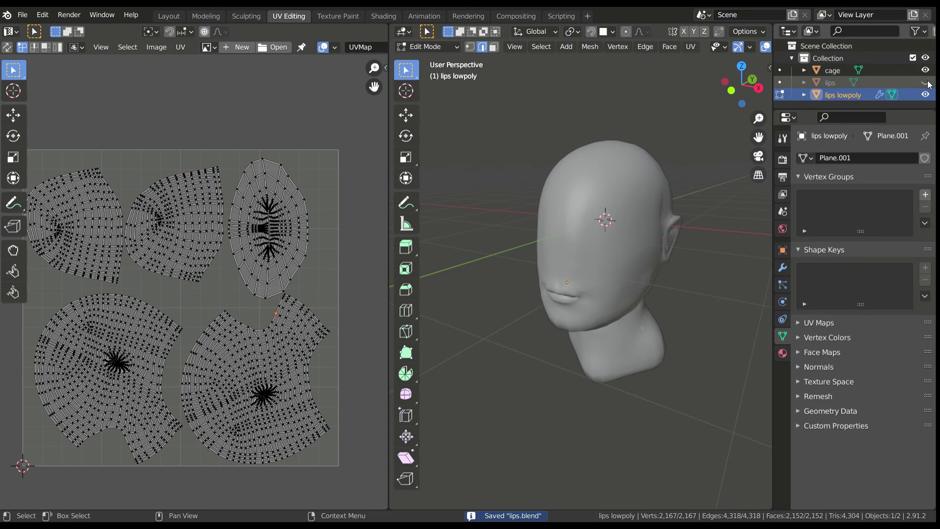
{"action": "left_click", "coordinate": [925, 83]}
{"action": "left_click", "coordinate": [375, 17]}
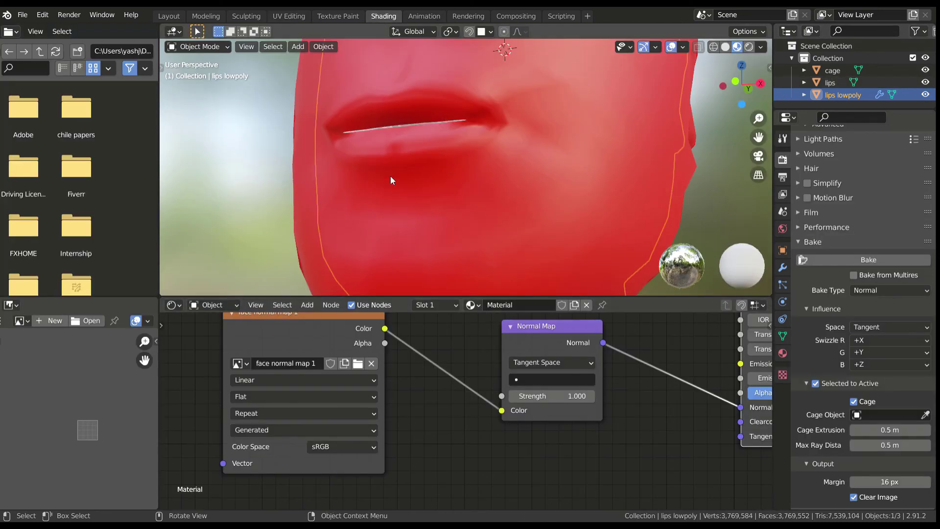
- Set the cage mesh as the Cage Object in the bake settings
{"action": "scroll", "coordinate": [390, 176], "scroll_direction": "down", "scroll_amount": 9}
{"action": "middle_click_drag", "start_coordinate": [377, 154], "coordinate": [409, 191]}
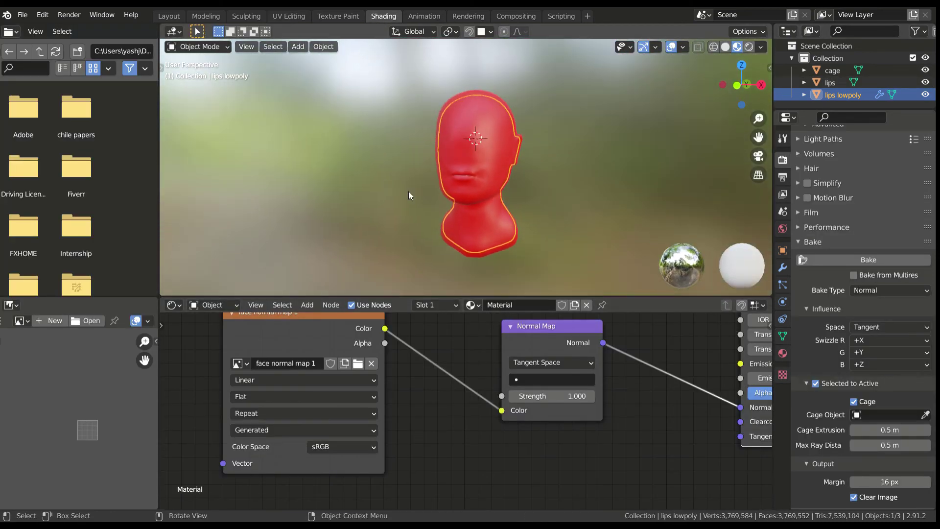
{"action": "middle_click_drag", "start_coordinate": [477, 152], "coordinate": [442, 169]}
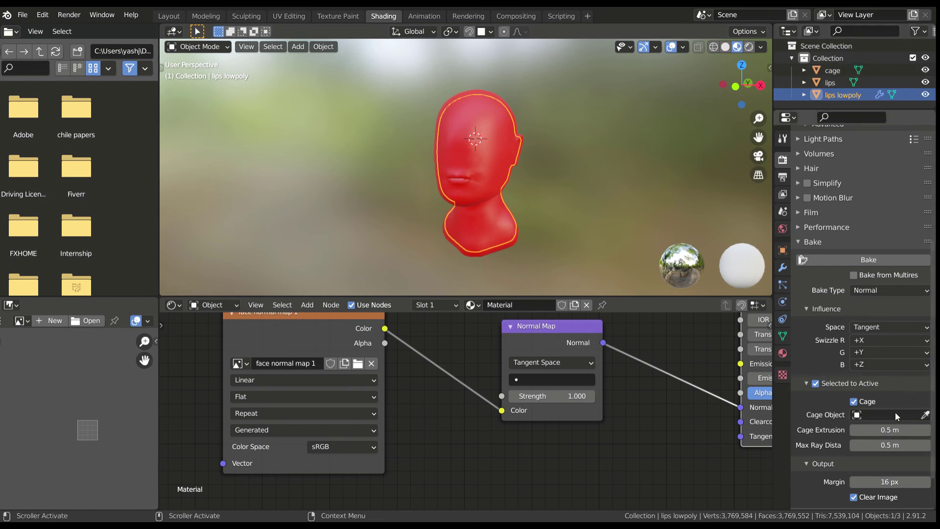
{"action": "left_click", "coordinate": [857, 415]}
{"action": "left_click", "coordinate": [821, 290]}
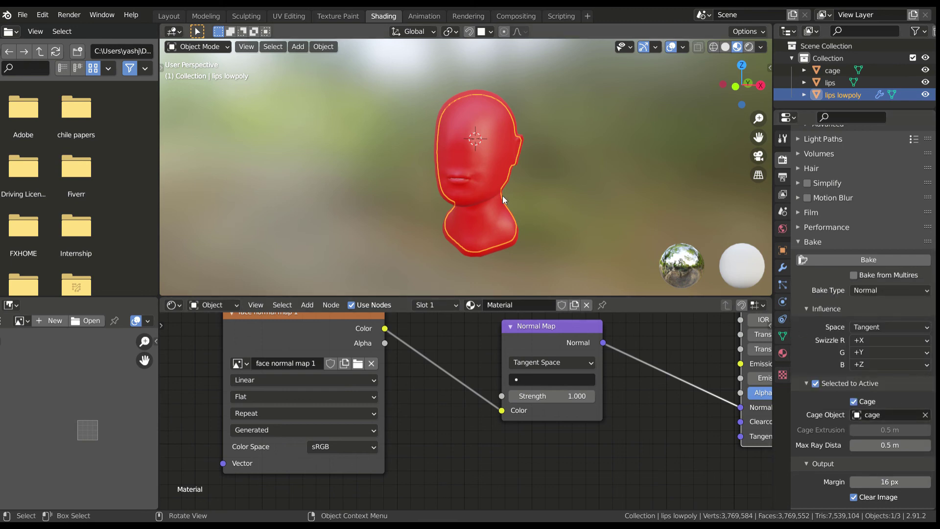
- Select lips with lips lowpoly as the active object, select the face normal map 1 node and bake the Normal map
{"action": "middle_click_drag", "start_coordinate": [383, 184], "coordinate": [480, 197]}
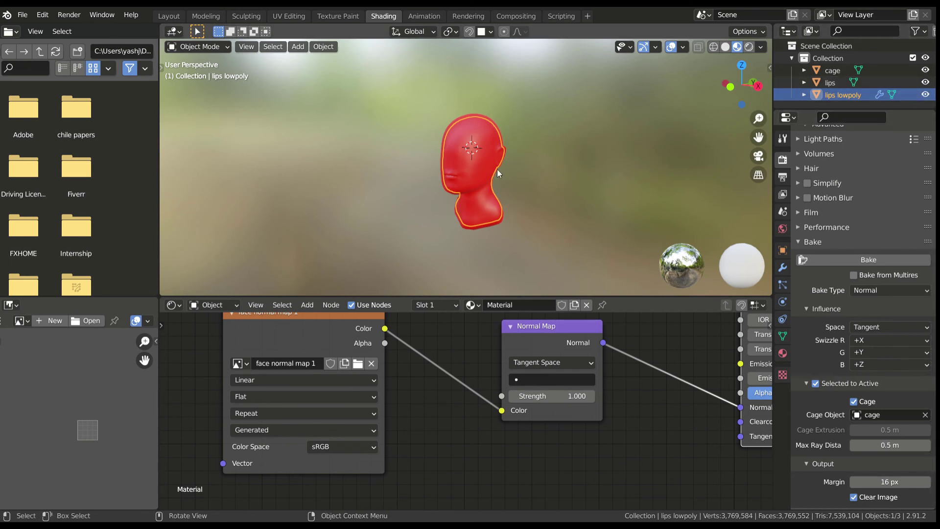
{"action": "middle_click_drag", "start_coordinate": [497, 169], "coordinate": [479, 176]}
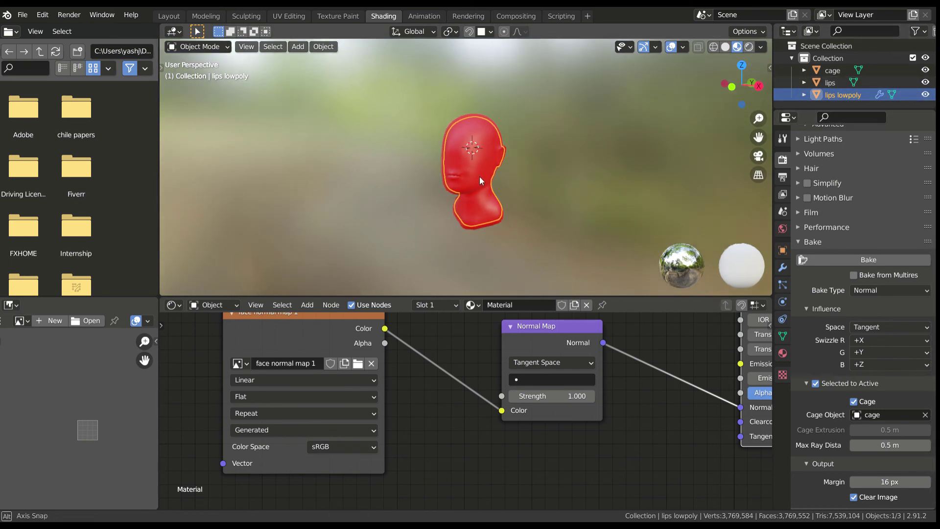
{"action": "left_click", "coordinate": [777, 83]}
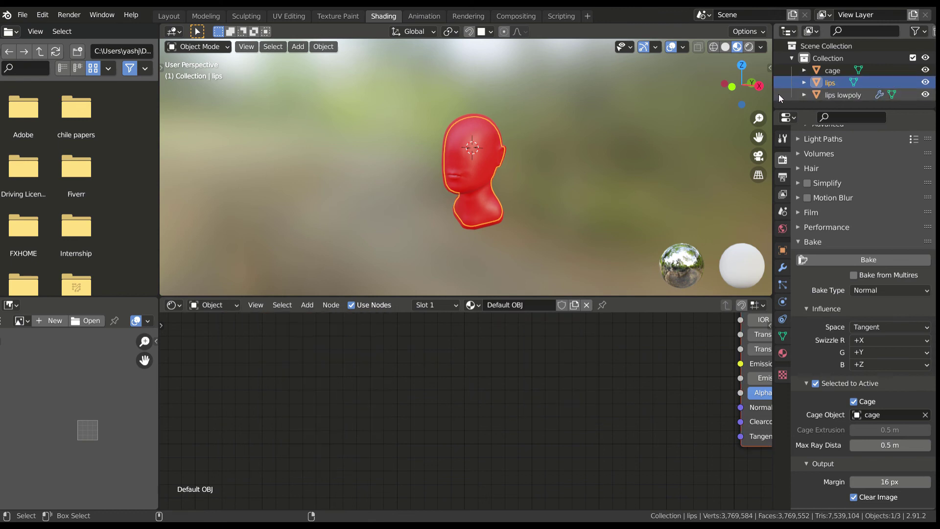
{"action": "left_click", "coordinate": [780, 95], "text": "ctrl"}
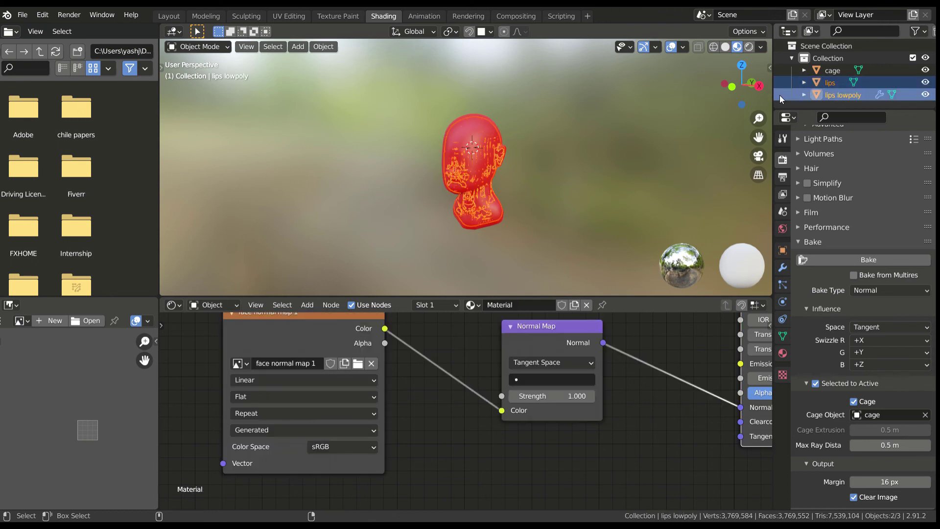
{"action": "middle_click_drag", "start_coordinate": [401, 366], "coordinate": [414, 383]}
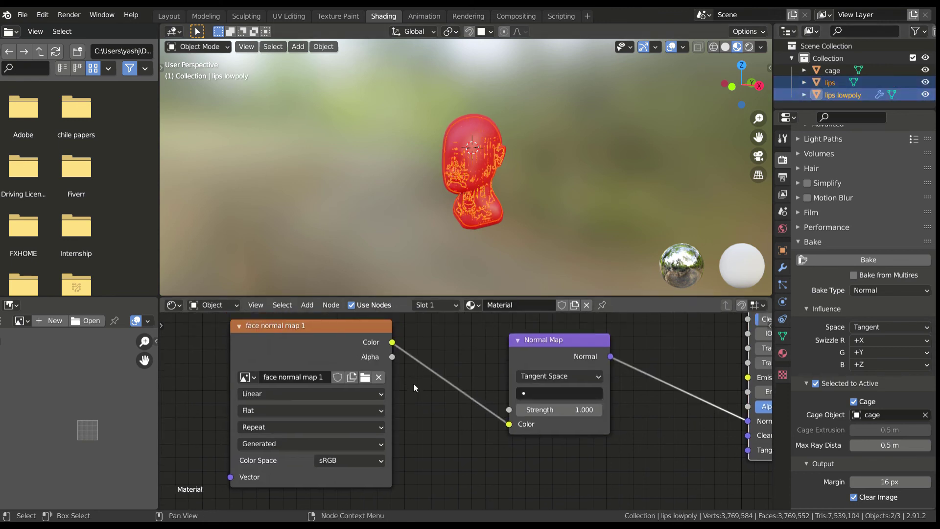
{"action": "scroll", "coordinate": [409, 377], "scroll_direction": "down", "scroll_amount": 2}
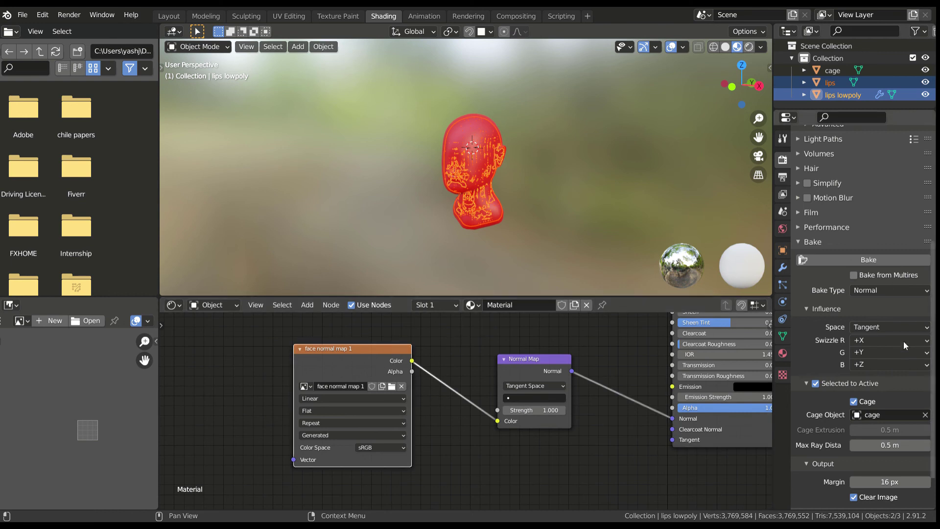
{"action": "left_click", "coordinate": [862, 257]}
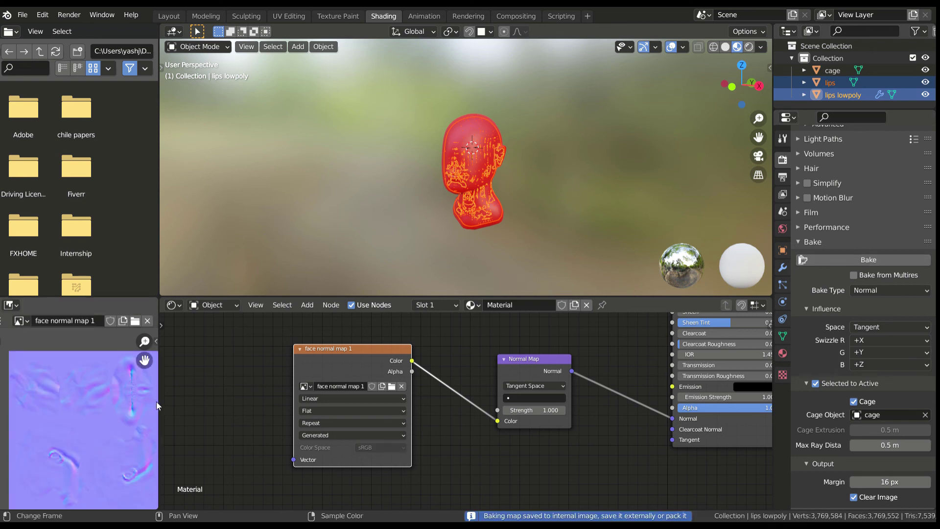
- Widen the image editor and examine the baked face normal map 1 image for detail and artefacts
{"action": "left_click_drag", "start_coordinate": [165, 403], "coordinate": [224, 402]}
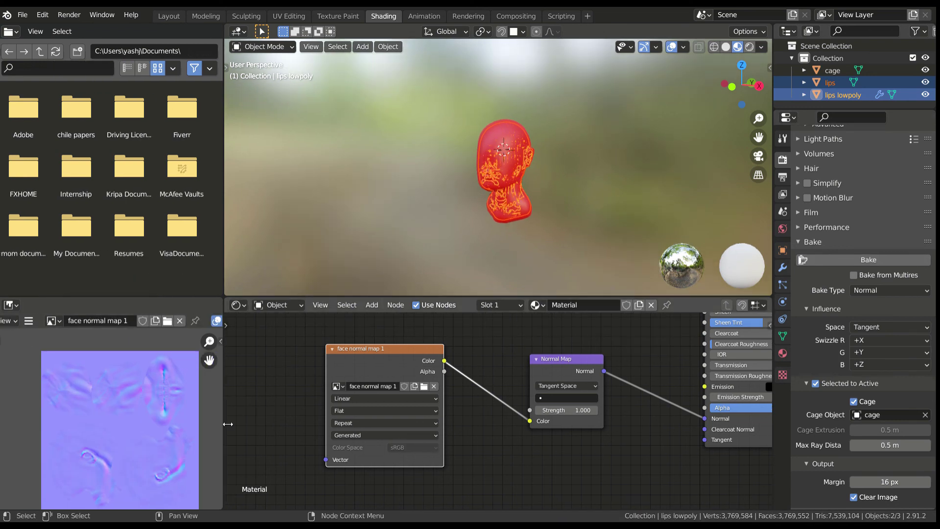
{"action": "scroll", "coordinate": [81, 408], "scroll_direction": "up", "scroll_amount": 4}
{"action": "middle_click_drag", "start_coordinate": [123, 389], "coordinate": [61, 424]}
{"action": "scroll", "coordinate": [62, 424], "scroll_direction": "down", "scroll_amount": 7}
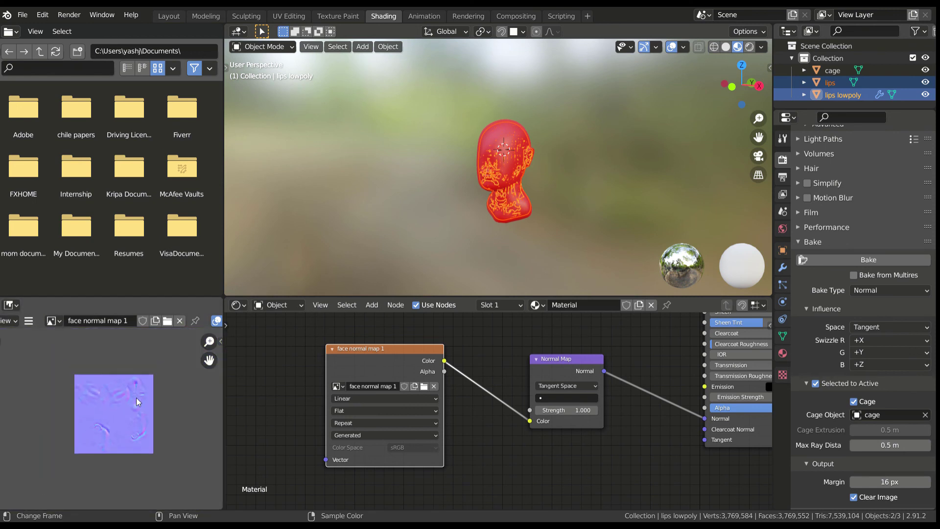
{"action": "scroll", "coordinate": [137, 397], "scroll_direction": "up", "scroll_amount": 4}
{"action": "middle_click_drag", "start_coordinate": [133, 422], "coordinate": [130, 412]}
{"action": "scroll", "coordinate": [114, 420], "scroll_direction": "up", "scroll_amount": 5}
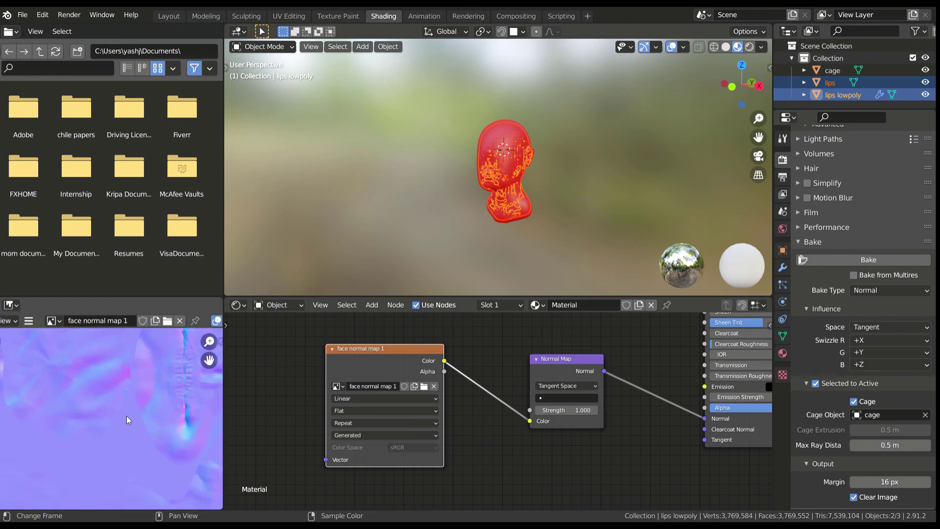
{"action": "scroll", "coordinate": [89, 417], "scroll_direction": "down", "scroll_amount": 5}
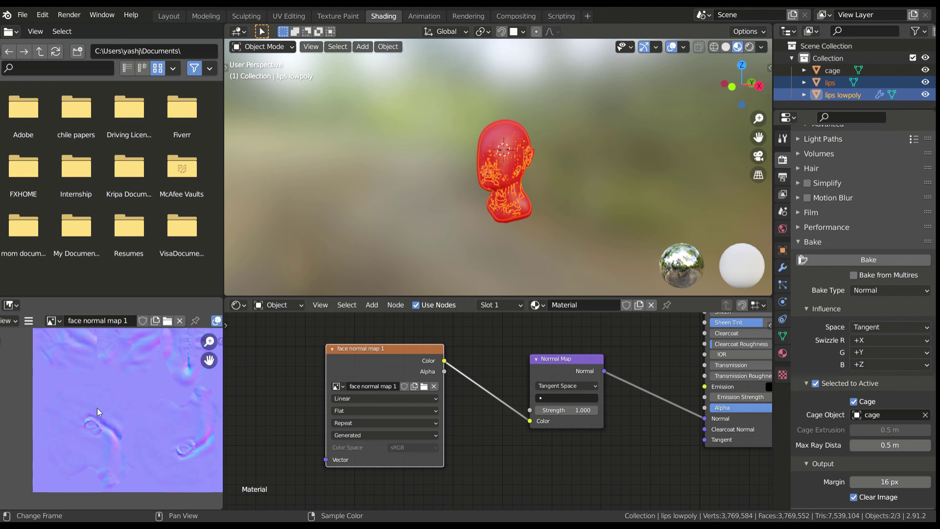
{"action": "middle_click_drag", "start_coordinate": [74, 410], "coordinate": [76, 467]}
{"action": "scroll", "coordinate": [97, 427], "scroll_direction": "down", "scroll_amount": 2}
{"action": "middle_click_drag", "start_coordinate": [99, 425], "coordinate": [105, 415]}
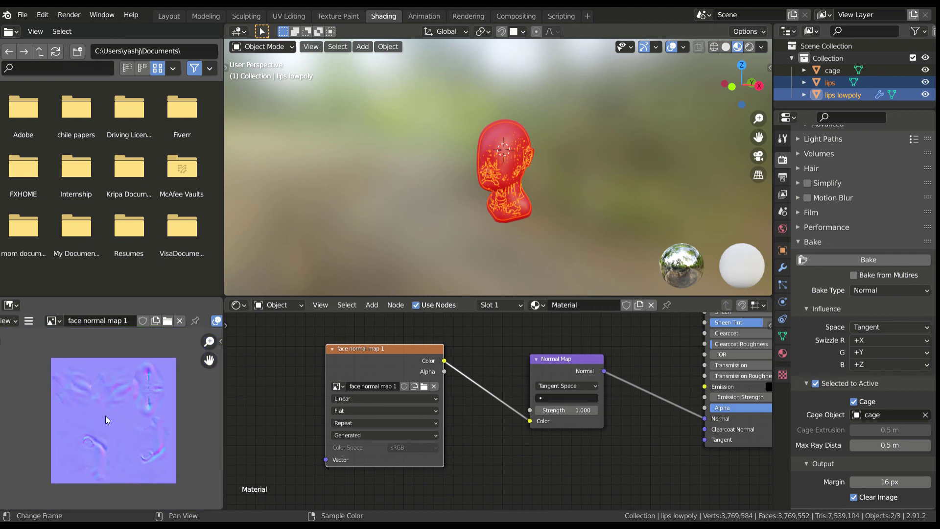
{"action": "middle_click_drag", "start_coordinate": [116, 384], "coordinate": [123, 370]}
{"action": "scroll", "coordinate": [107, 405], "scroll_direction": "up", "scroll_amount": 2}
{"action": "scroll", "coordinate": [108, 405], "scroll_direction": "down", "scroll_amount": 2}
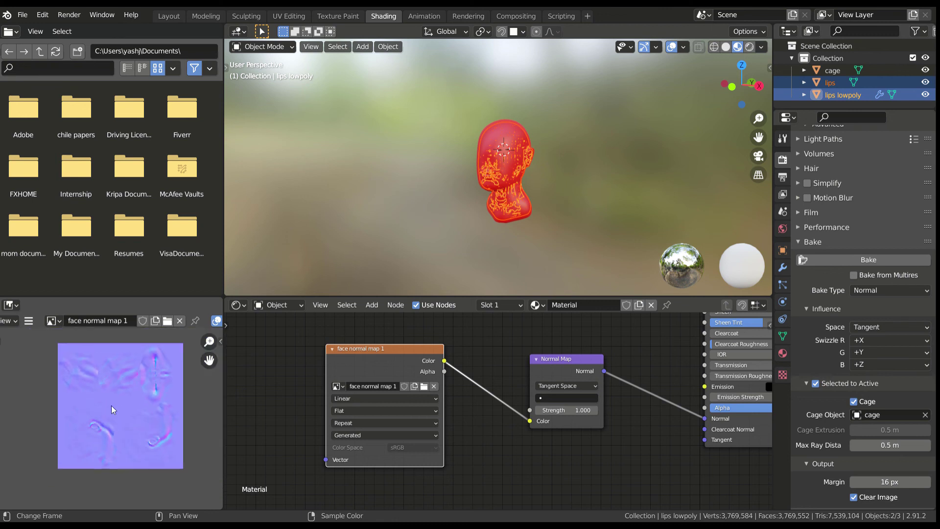
- Save the baked face normal map 1 image as an external file
{"action": "middle_click_drag", "start_coordinate": [110, 405], "coordinate": [119, 405]}
{"action": "left_click", "coordinate": [30, 321]}
{"action": "mouse_move", "coordinate": [59, 347]}
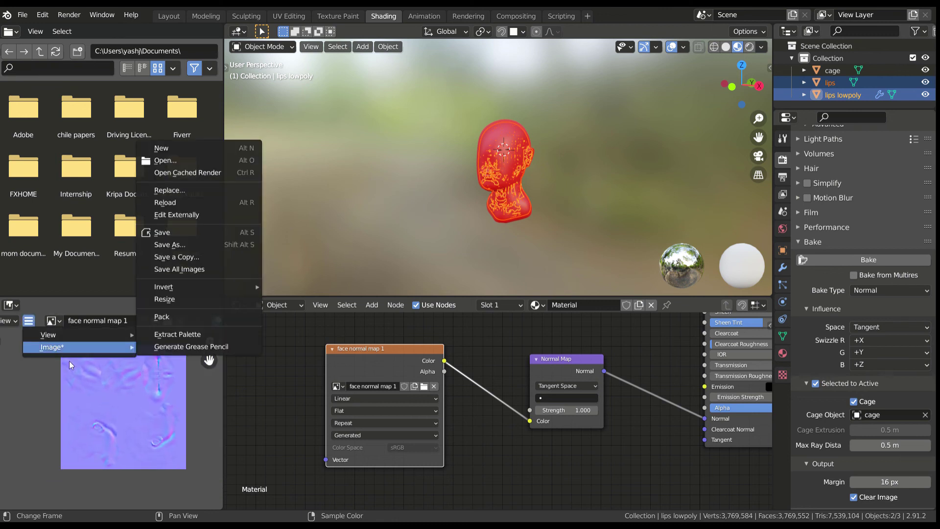
{"action": "left_click", "coordinate": [195, 245]}
- Set the Color Space of the face normal map 1 node to Non-Color
{"action": "middle_click_drag", "start_coordinate": [326, 424], "coordinate": [304, 383]}
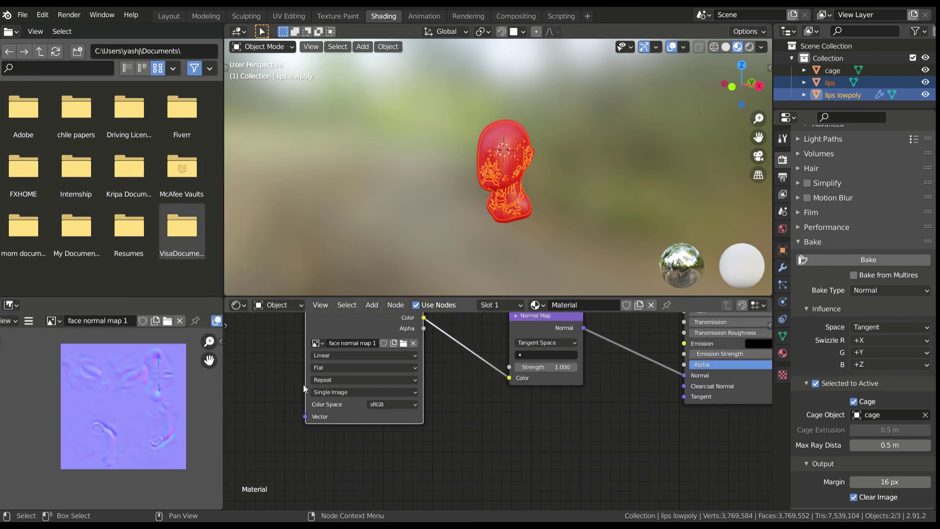
{"action": "scroll", "coordinate": [303, 384], "scroll_direction": "up", "scroll_amount": 1}
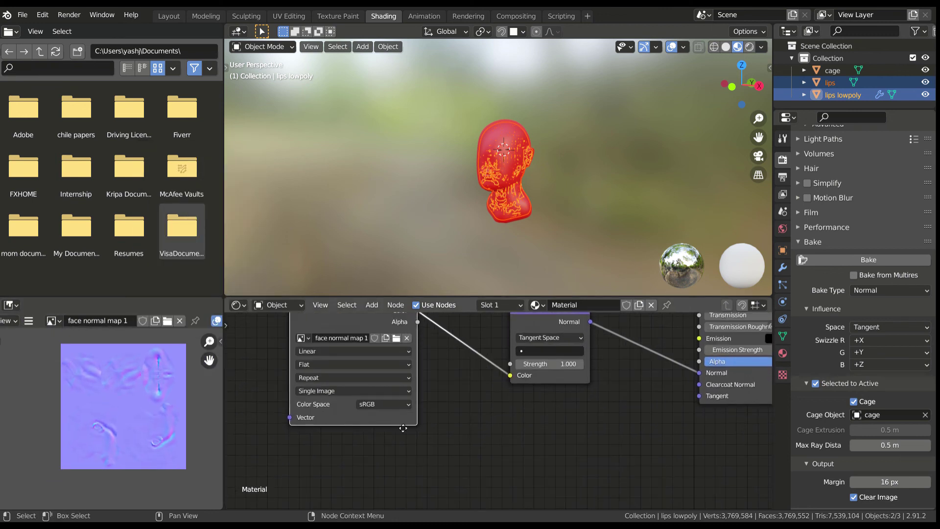
{"action": "middle_click_drag", "start_coordinate": [427, 398], "coordinate": [520, 403]}
{"action": "scroll", "coordinate": [498, 412], "scroll_direction": "up", "scroll_amount": 3}
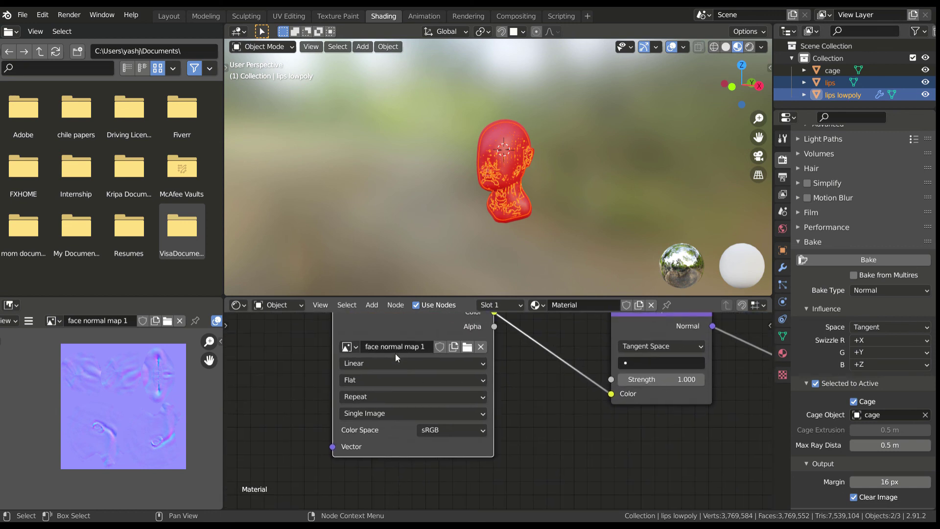
{"action": "left_click", "coordinate": [473, 428]}
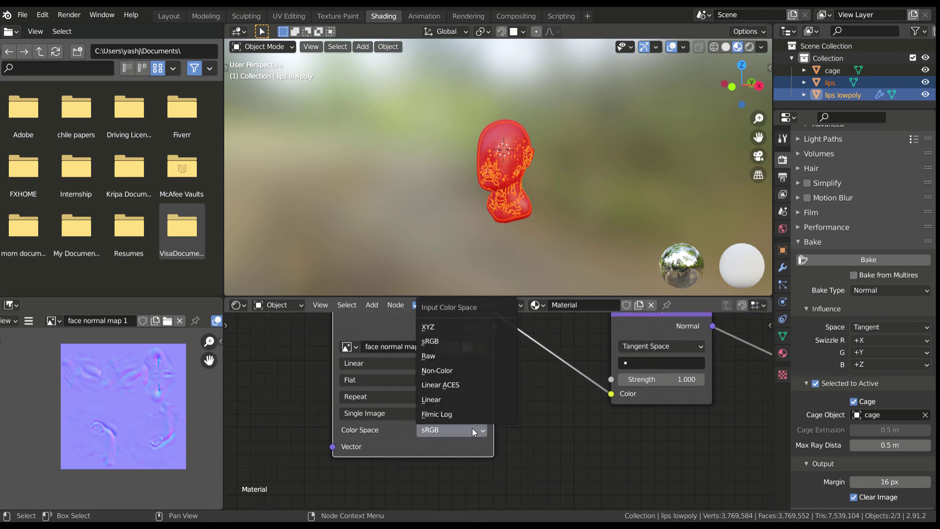
{"action": "left_click", "coordinate": [450, 371]}
- Hide the cage and lips objects and inspect the baked normal detail around the low-poly head's mouth
{"action": "middle_click_drag", "start_coordinate": [570, 407], "coordinate": [436, 415]}
{"action": "scroll", "coordinate": [494, 421], "scroll_direction": "down", "scroll_amount": 3}
{"action": "middle_click_drag", "start_coordinate": [495, 421], "coordinate": [457, 428]}
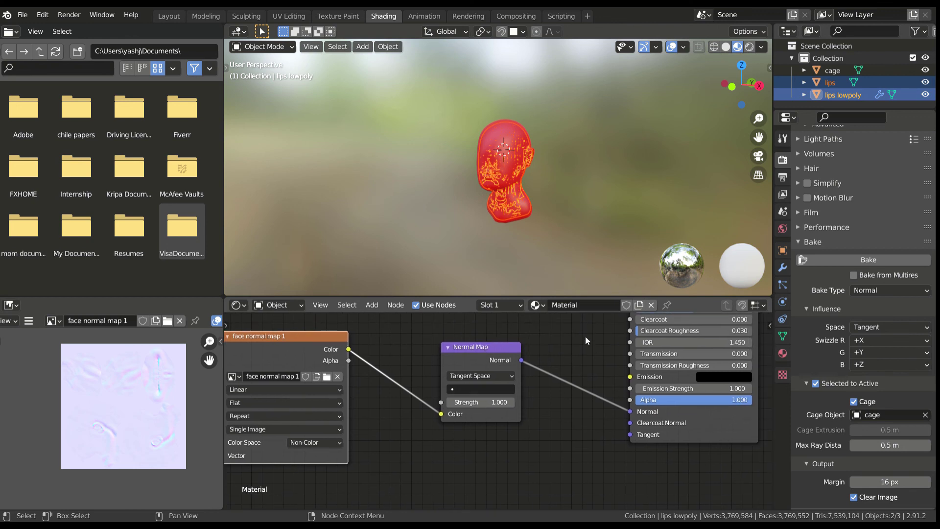
{"action": "middle_click_drag", "start_coordinate": [540, 382], "coordinate": [525, 424]}
{"action": "scroll", "coordinate": [524, 424], "scroll_direction": "up", "scroll_amount": 1}
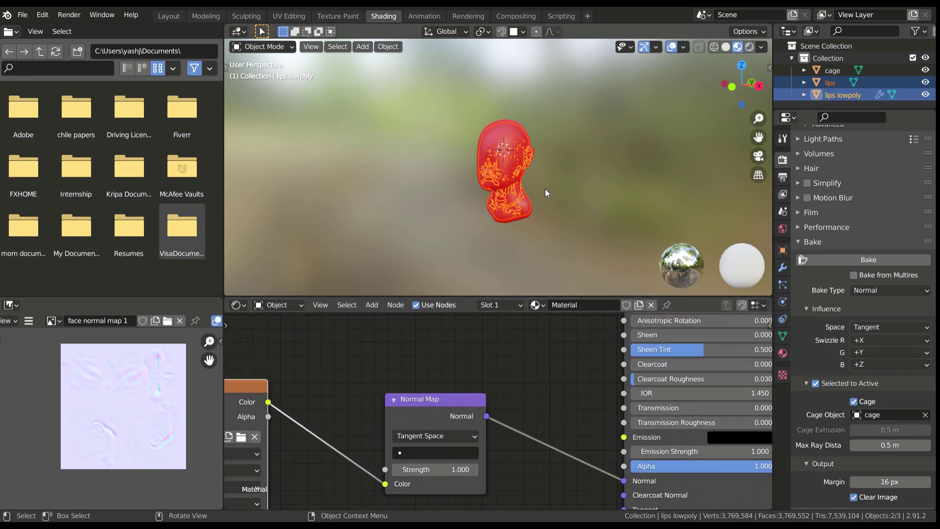
{"action": "left_click", "coordinate": [925, 70]}
{"action": "left_click", "coordinate": [925, 83]}
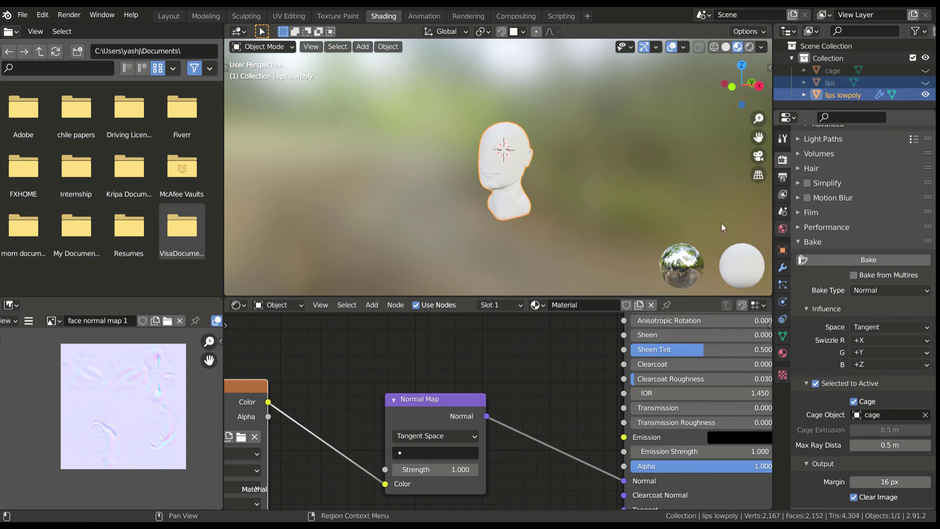
{"action": "scroll", "coordinate": [460, 163], "scroll_direction": "up", "scroll_amount": 6}
{"action": "middle_click_drag", "start_coordinate": [450, 184], "coordinate": [537, 158]}
{"action": "scroll", "coordinate": [443, 187], "scroll_direction": "up", "scroll_amount": 4}
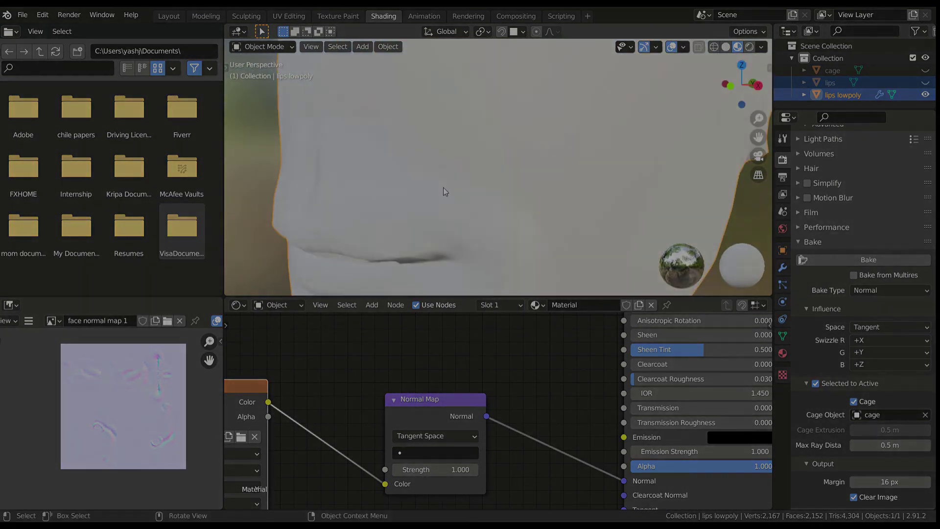
{"action": "middle_click_drag", "start_coordinate": [442, 187], "coordinate": [478, 185]}
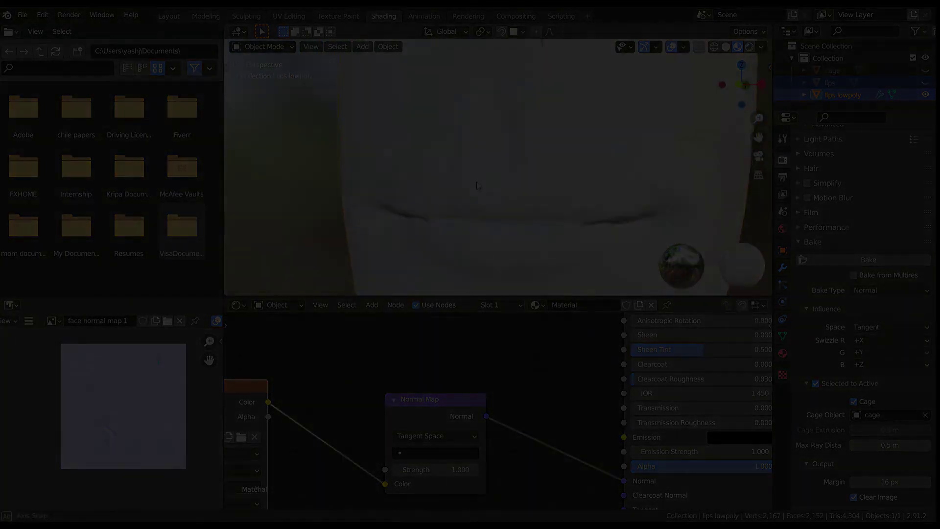